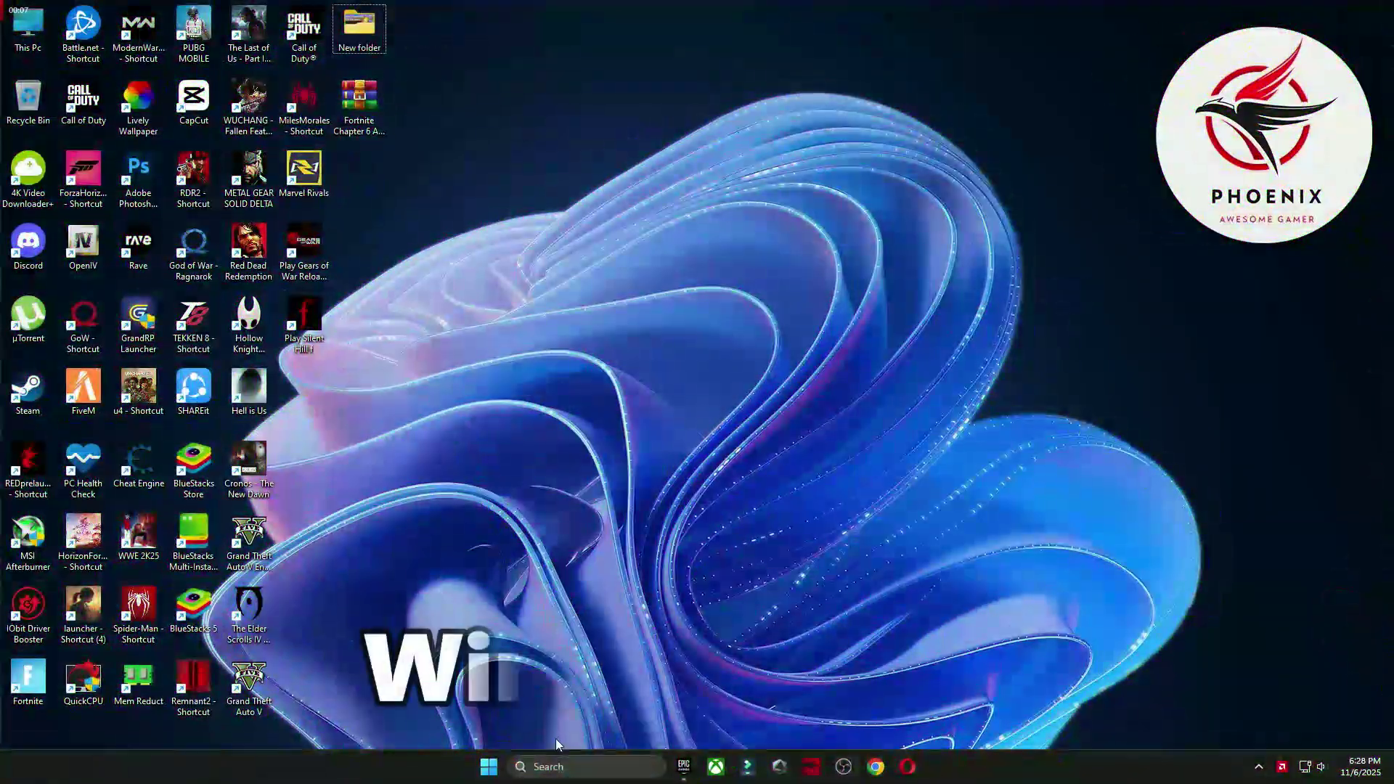
Check for new updates in Windows Update and close Settings.
{"action": "left_click", "coordinate": [565, 757]}
{"action": "type", "text": "windows"}
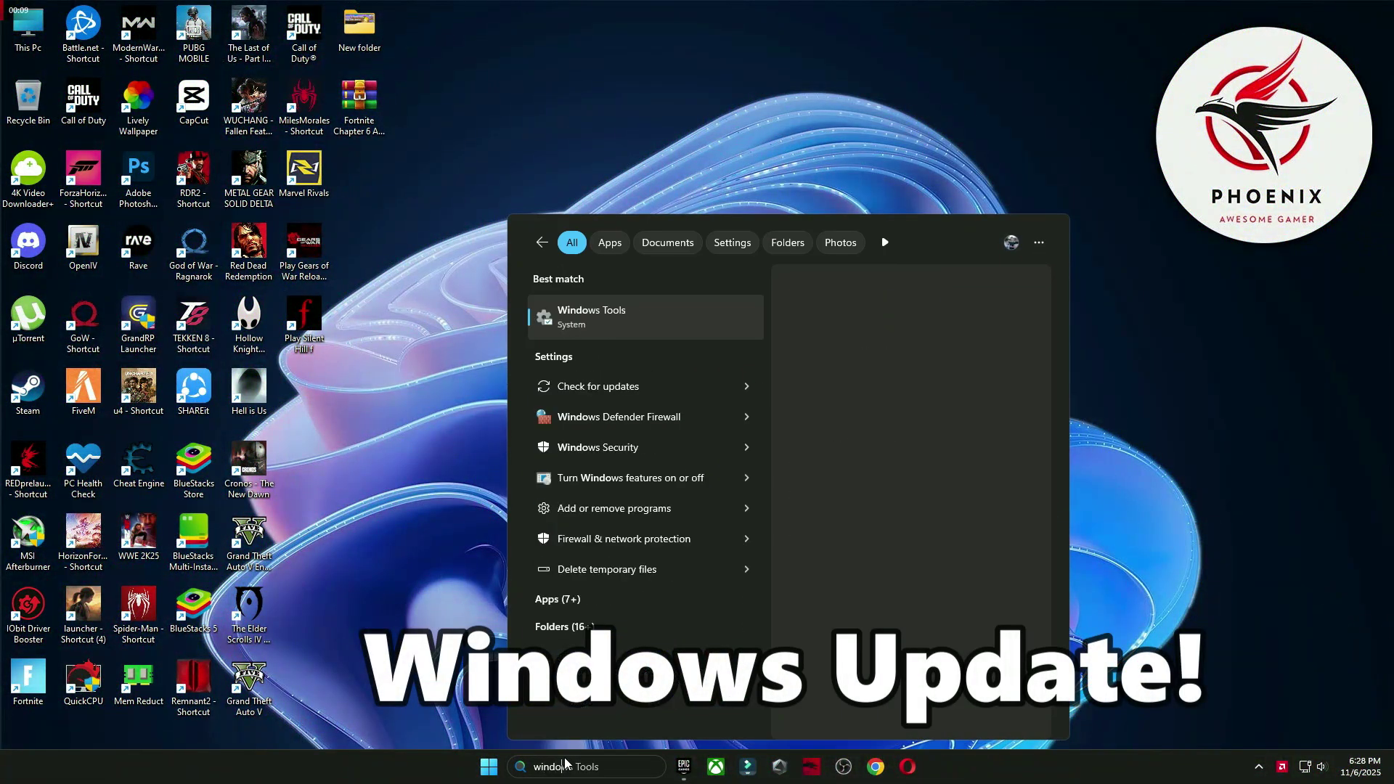
{"action": "left_click", "coordinate": [582, 318]}
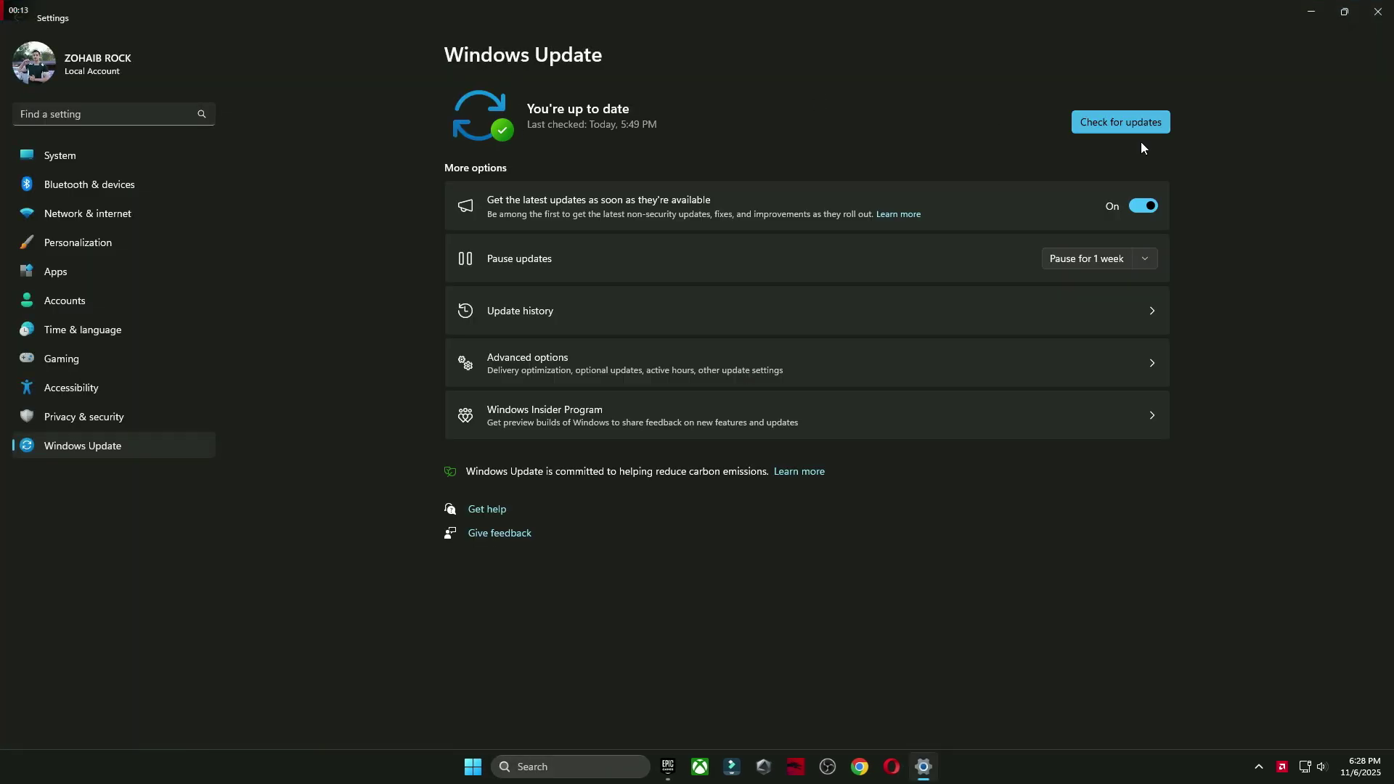
{"action": "left_click", "coordinate": [1122, 123]}
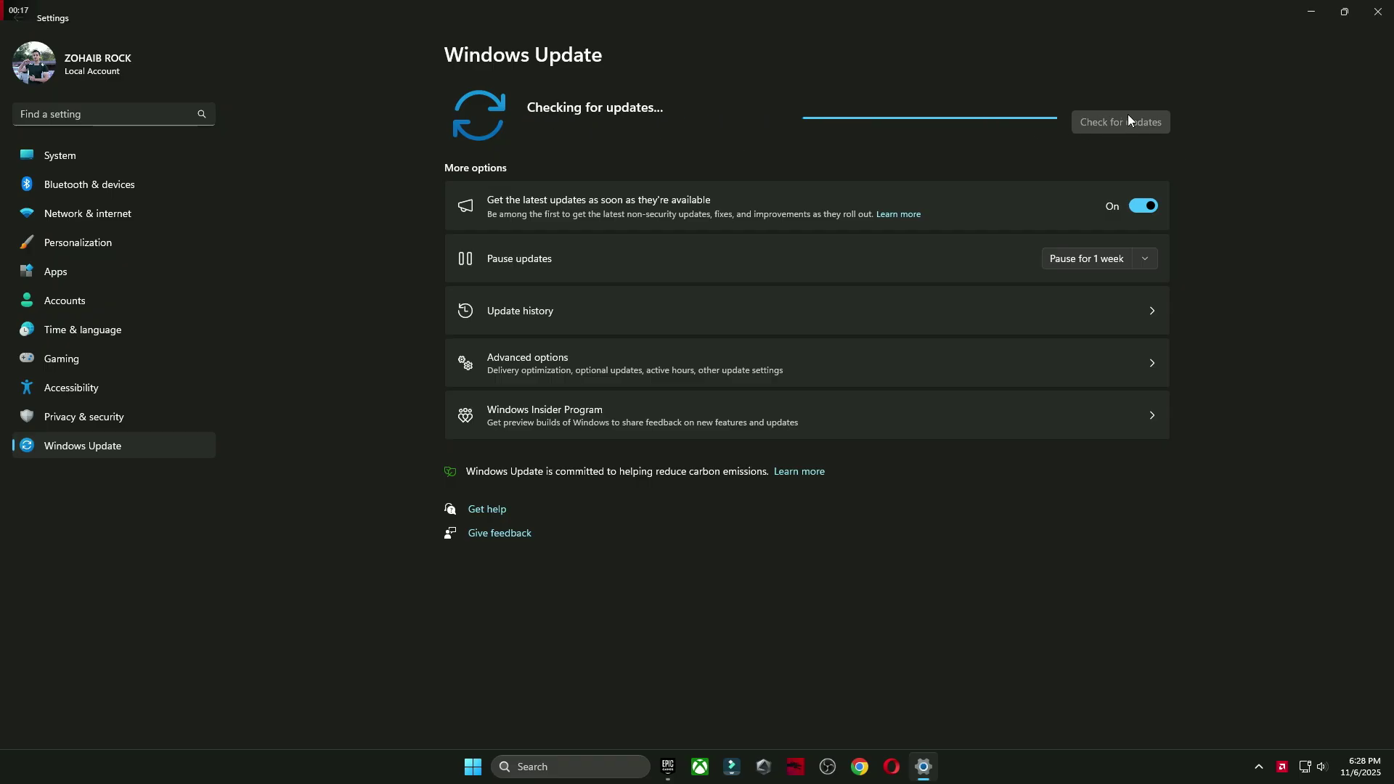
{"action": "key", "text": "alt+F4"}
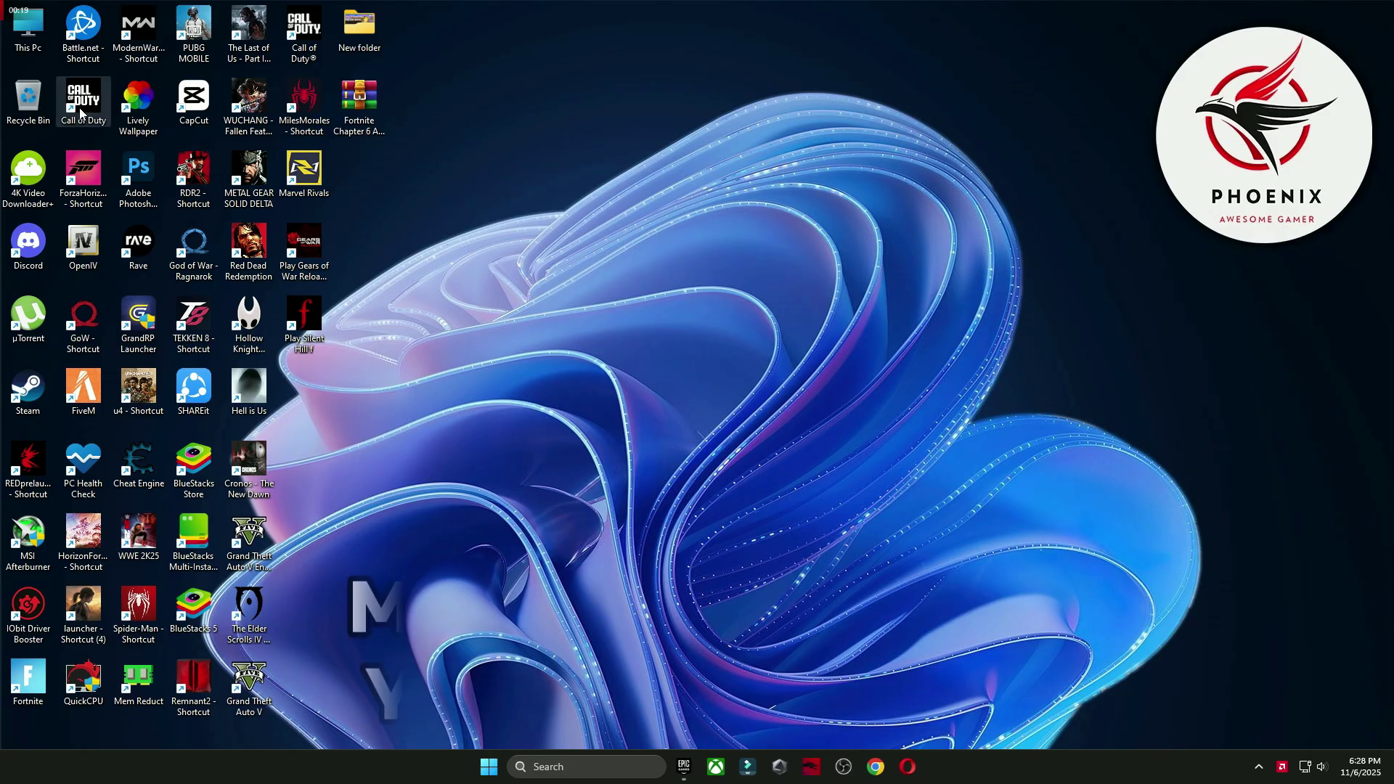
Open Device Manager within Computer Management and select the Display adapters category.
{"action": "right_click", "coordinate": [28, 26]}
{"action": "left_click", "coordinate": [96, 217]}
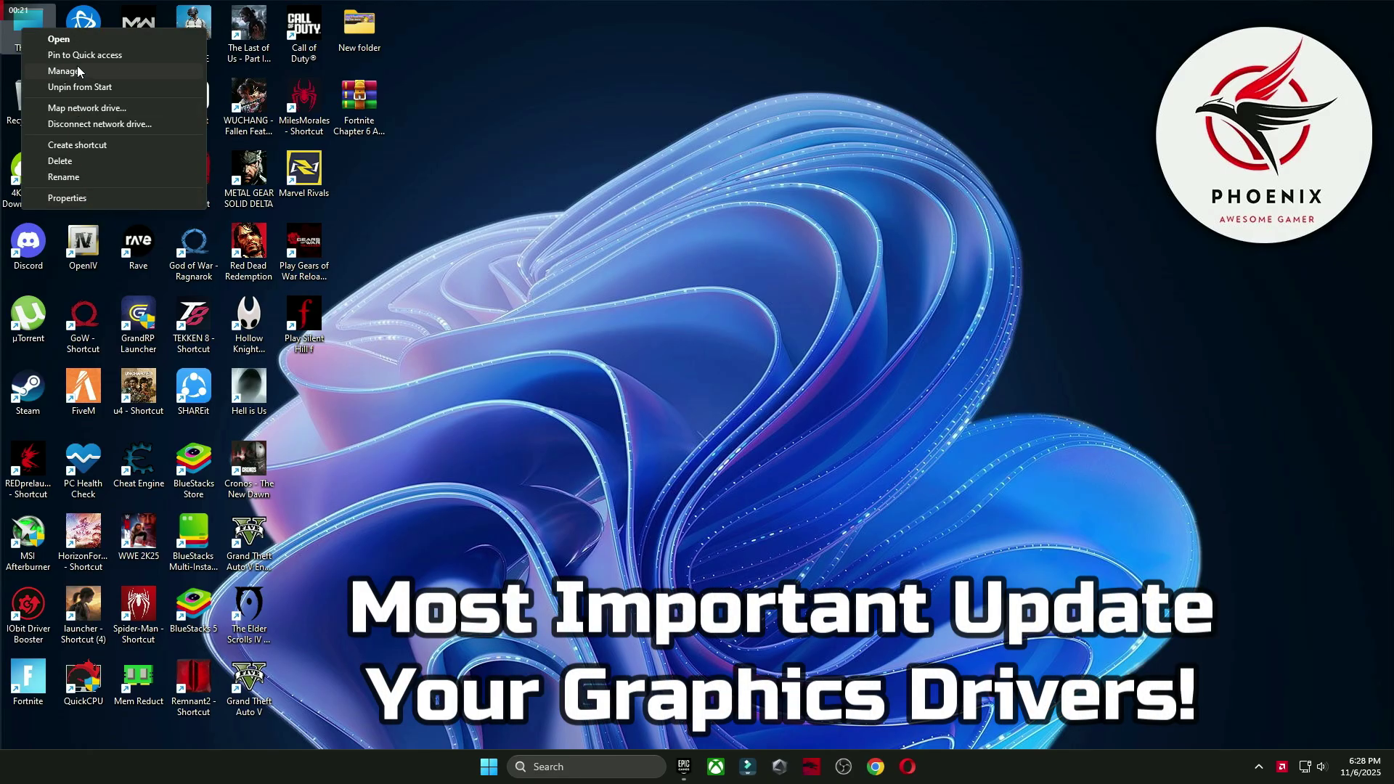
{"action": "left_click", "coordinate": [79, 71]}
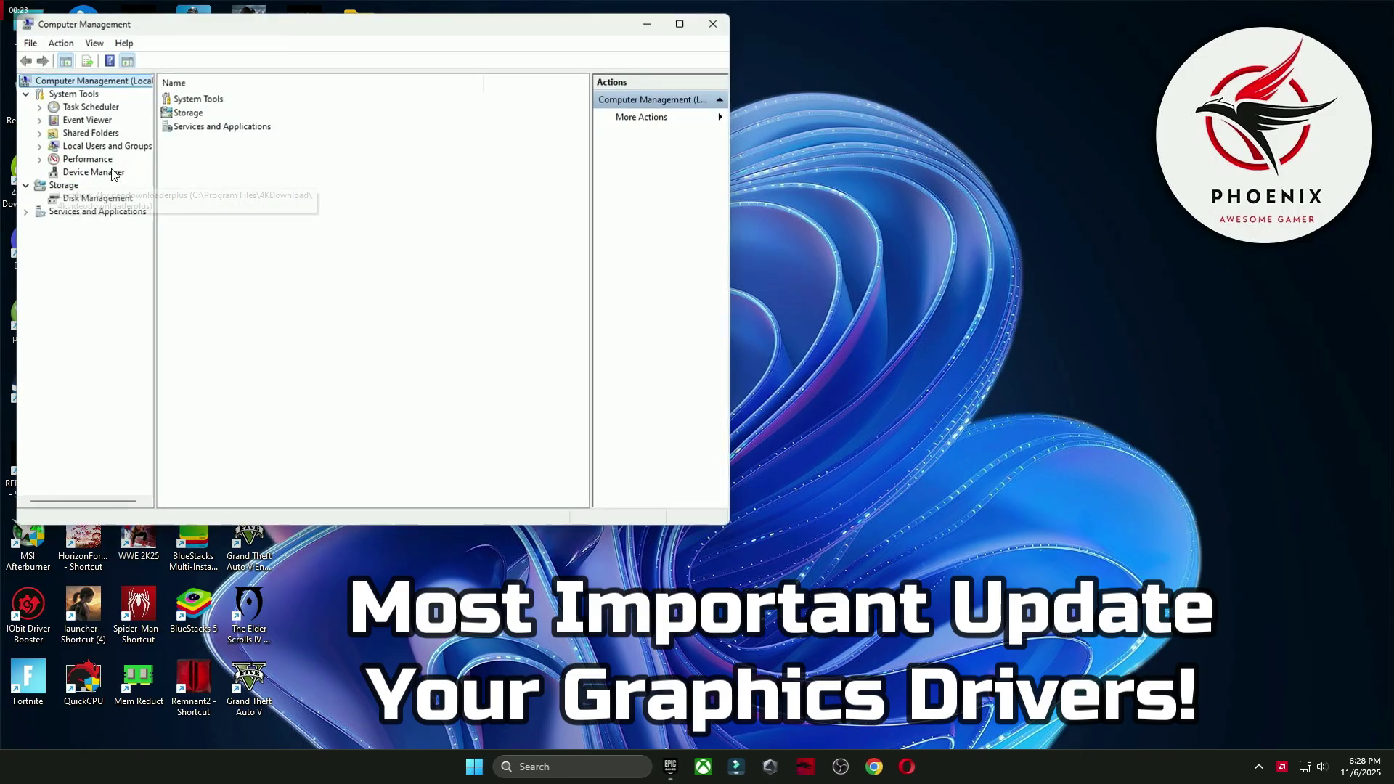
{"action": "left_click", "coordinate": [113, 175]}
{"action": "left_click", "coordinate": [222, 136]}
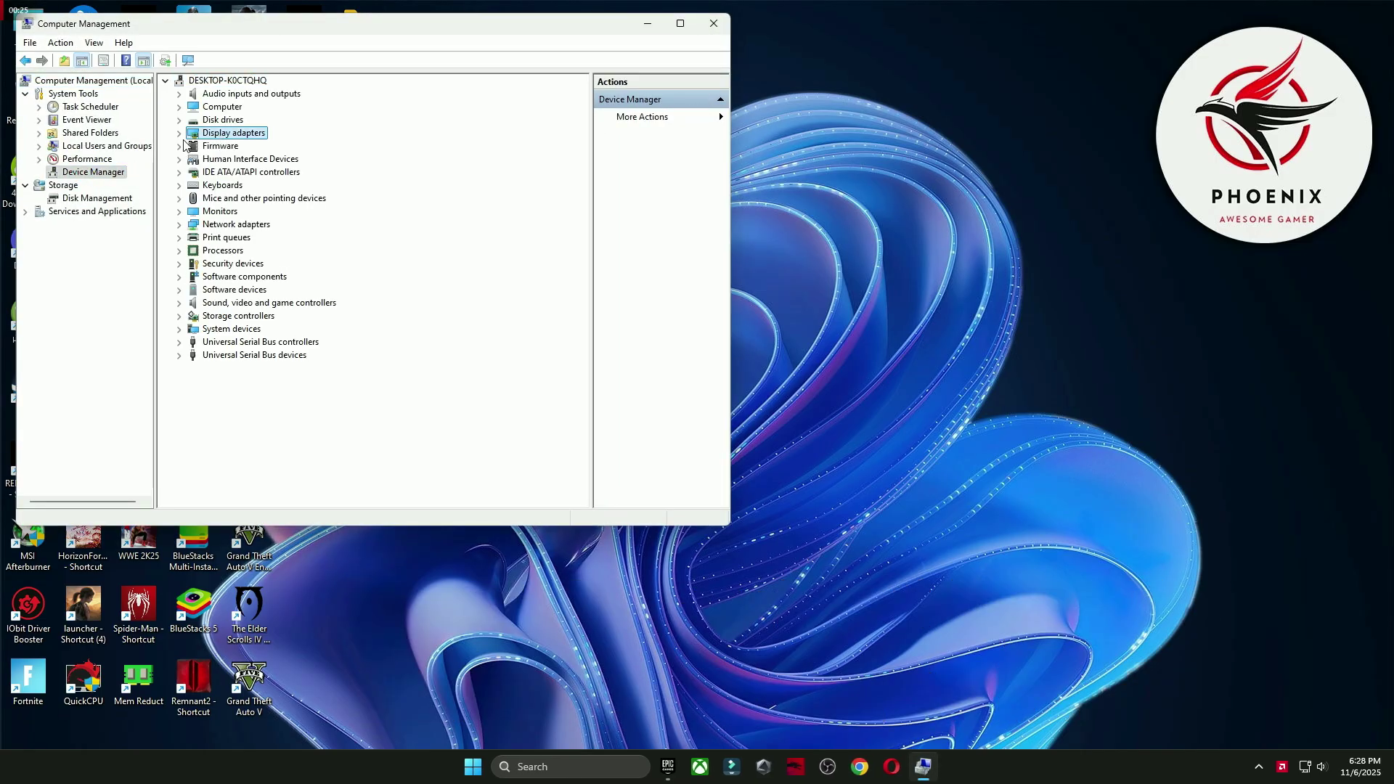
Search automatically for updated drivers for the AMD Radeon RX 7900 XTX display adapter.
{"action": "left_click", "coordinate": [179, 134]}
{"action": "left_click", "coordinate": [290, 147]}
{"action": "right_click", "coordinate": [320, 147]}
{"action": "left_click", "coordinate": [342, 157]}
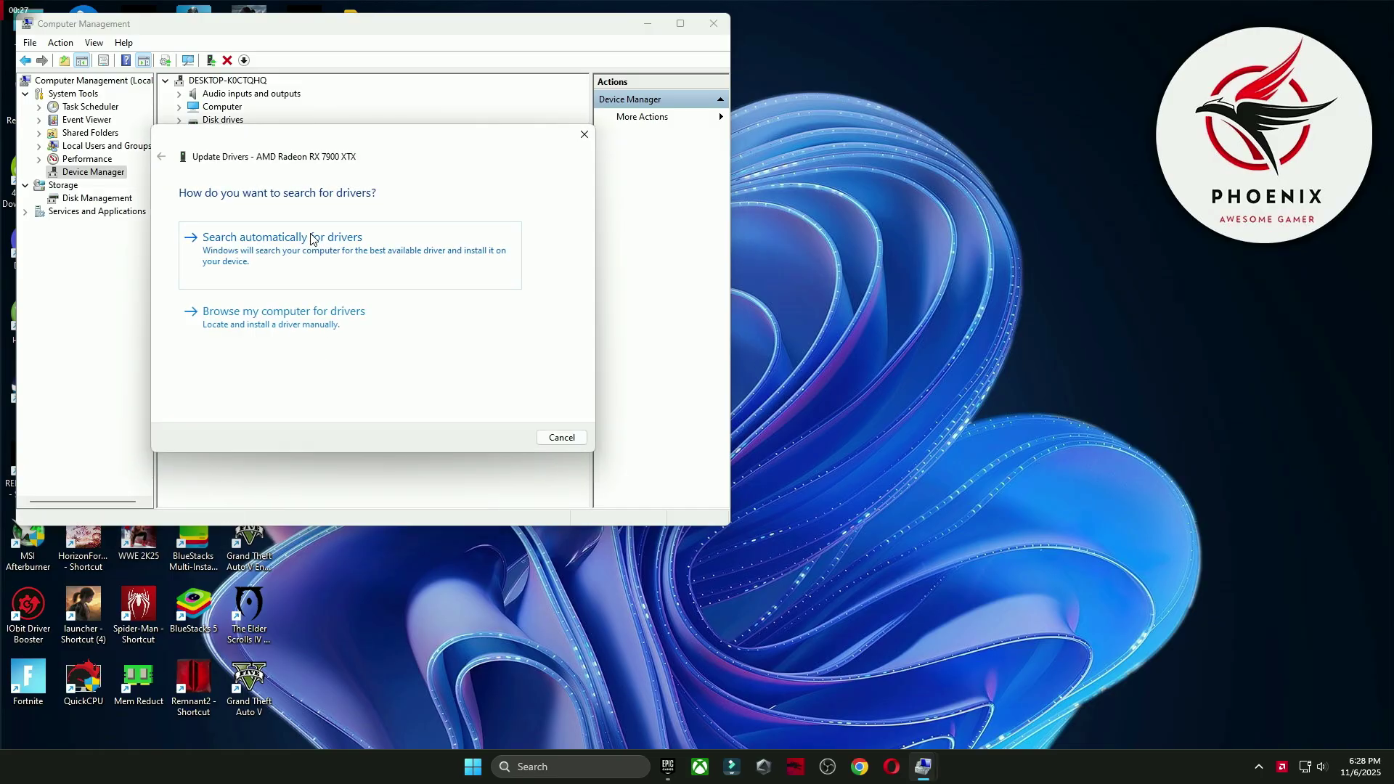
{"action": "left_click", "coordinate": [312, 240]}
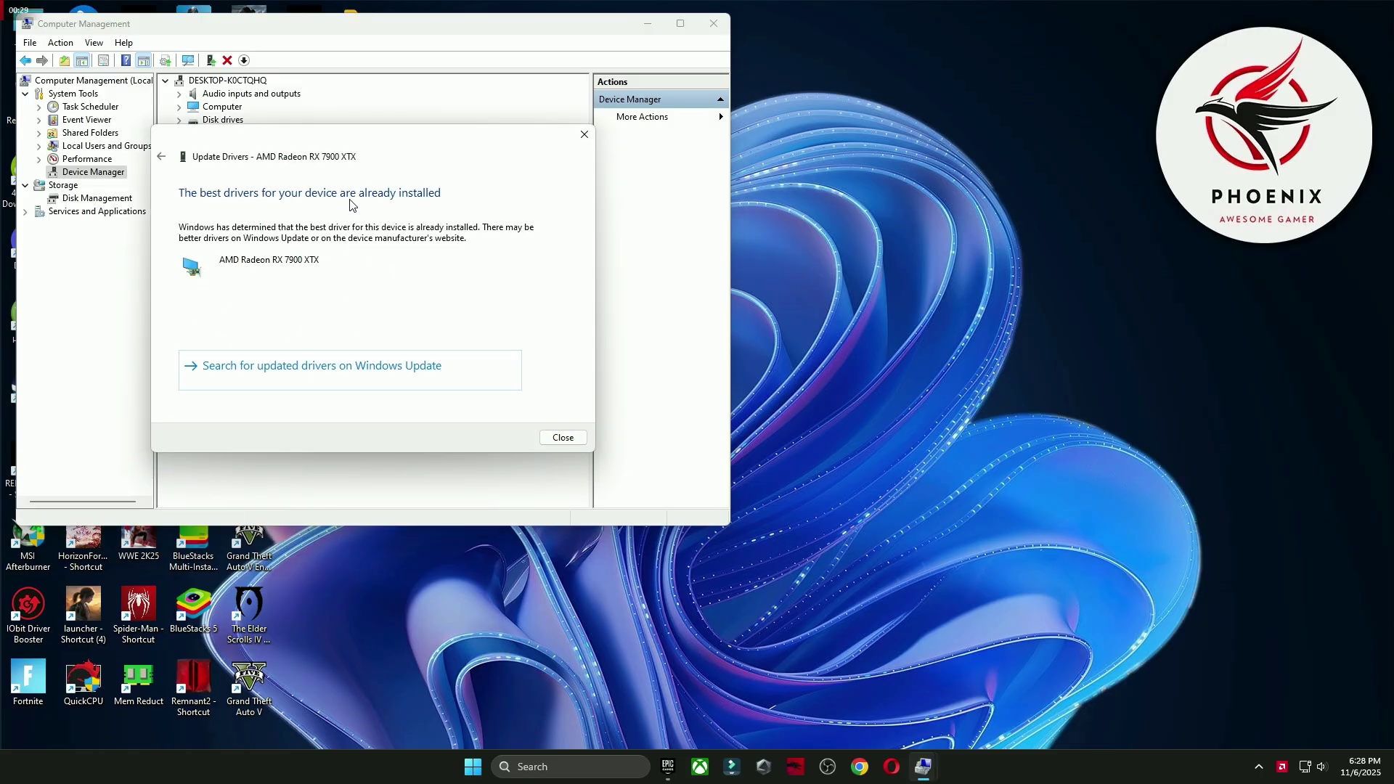
Switch to AMD Software: Adrenalin Edition and open its update manager from the driver and software section on the home page.
{"action": "right_click", "coordinate": [773, 265]}
{"action": "left_click", "coordinate": [851, 436]}
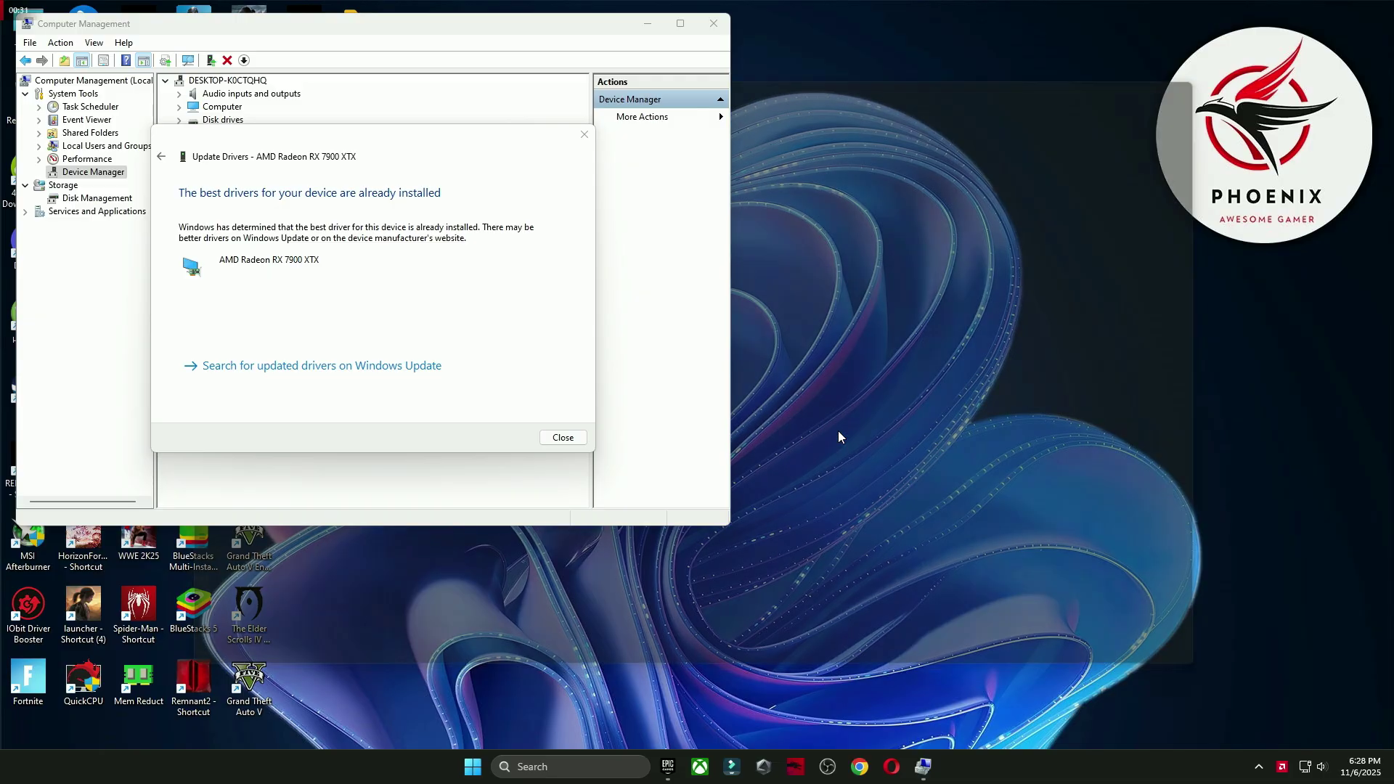
{"action": "left_click", "coordinate": [791, 107]}
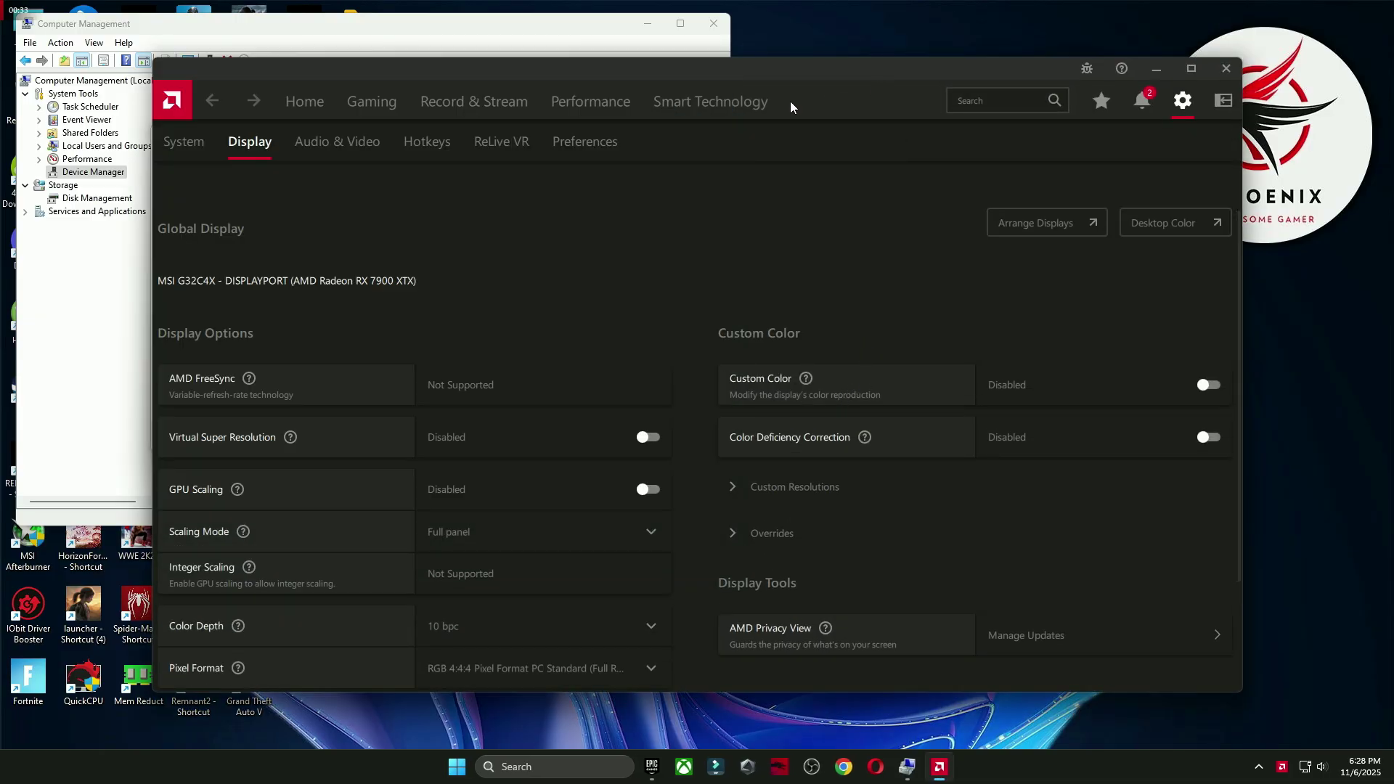
{"action": "left_click", "coordinate": [294, 103]}
{"action": "left_click_drag", "start_coordinate": [668, 76], "coordinate": [607, 63]}
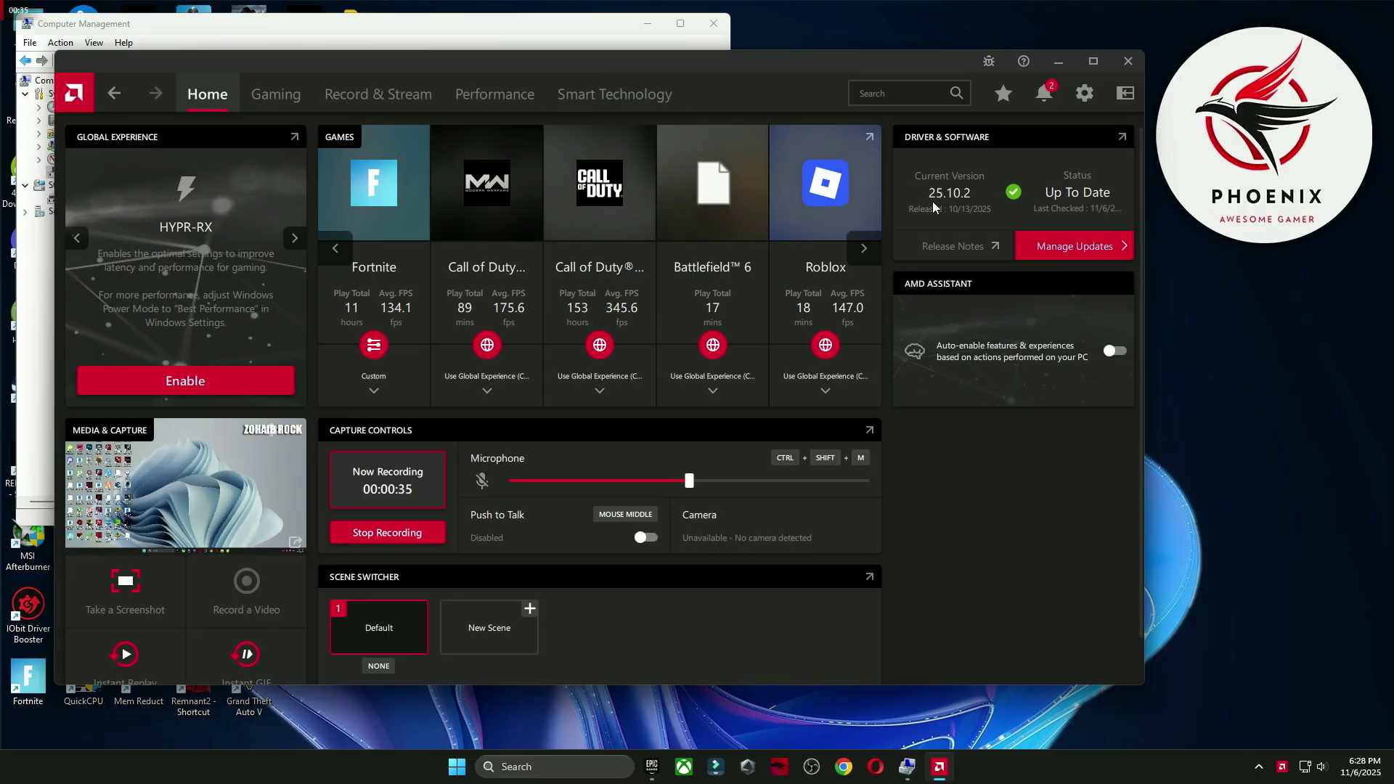
{"action": "left_click", "coordinate": [1075, 245]}
{"action": "left_click", "coordinate": [622, 504]}
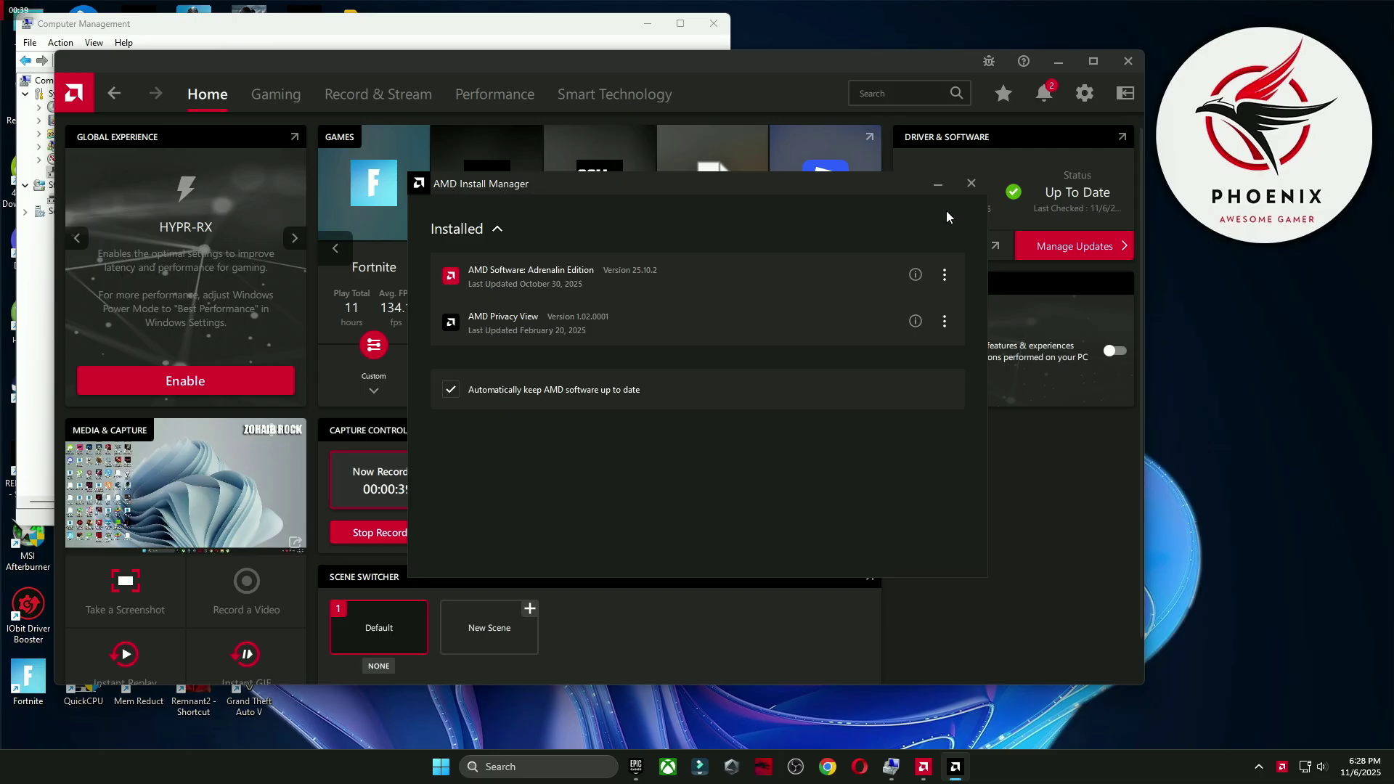
Close AMD Install Manager, AMD Software, the driver update dialog and Computer Management.
{"action": "left_click", "coordinate": [971, 183]}
{"action": "left_click", "coordinate": [1127, 63]}
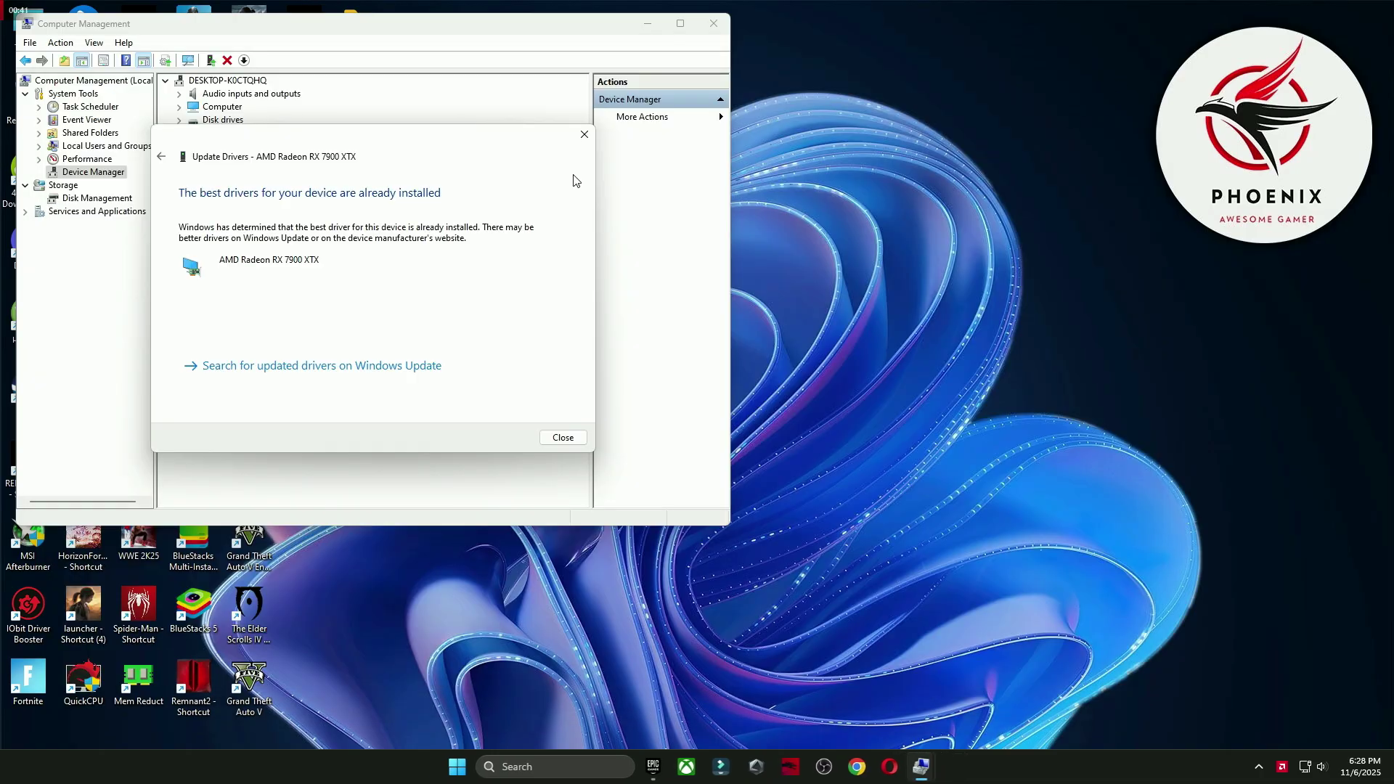
{"action": "left_click", "coordinate": [577, 146]}
{"action": "left_click", "coordinate": [713, 24]}
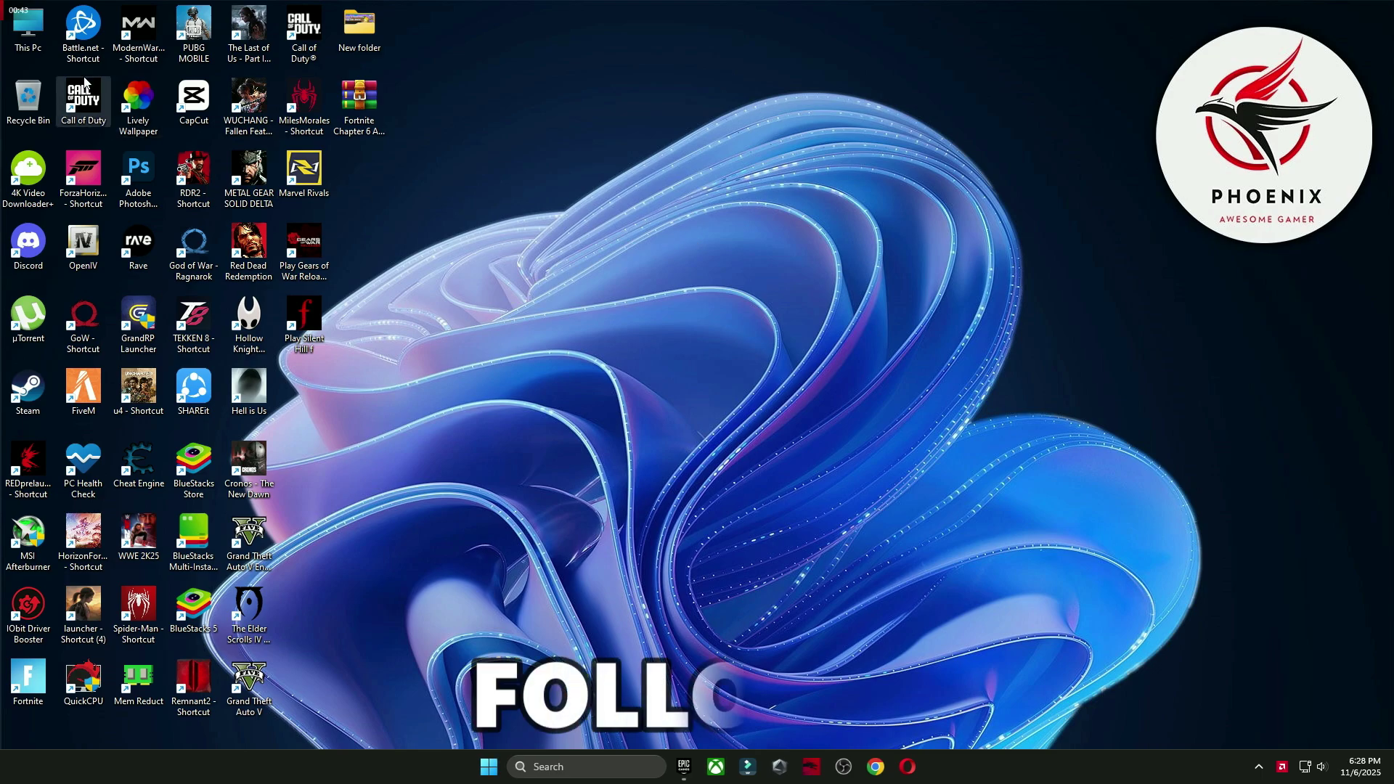
Browse on the New Games (K:) drive to Games, Fortnite, FortniteGame, Binaries, Win64 and locate the Fortnite executables.
{"action": "double_click", "coordinate": [27, 25]}
{"action": "double_click", "coordinate": [578, 278]}
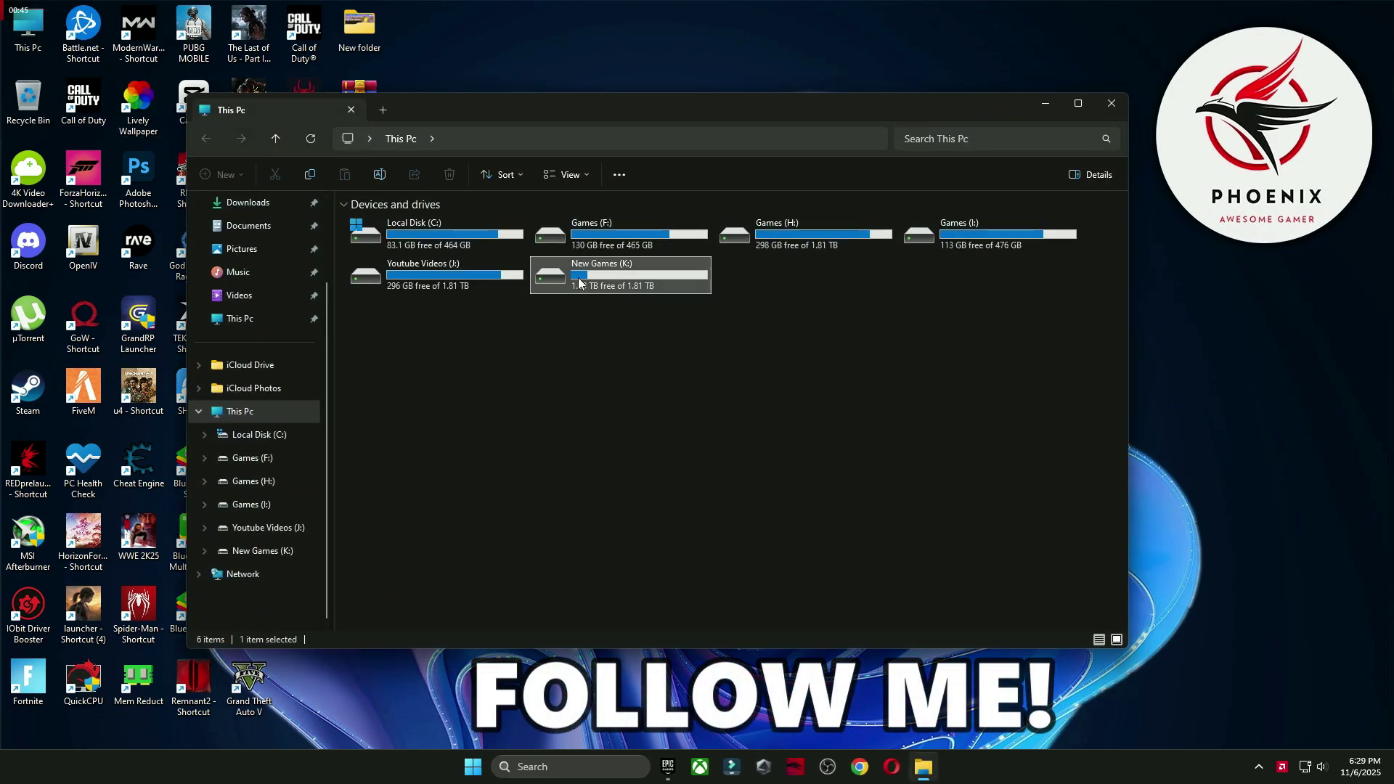
{"action": "left_click", "coordinate": [517, 260]}
{"action": "double_click", "coordinate": [517, 257]}
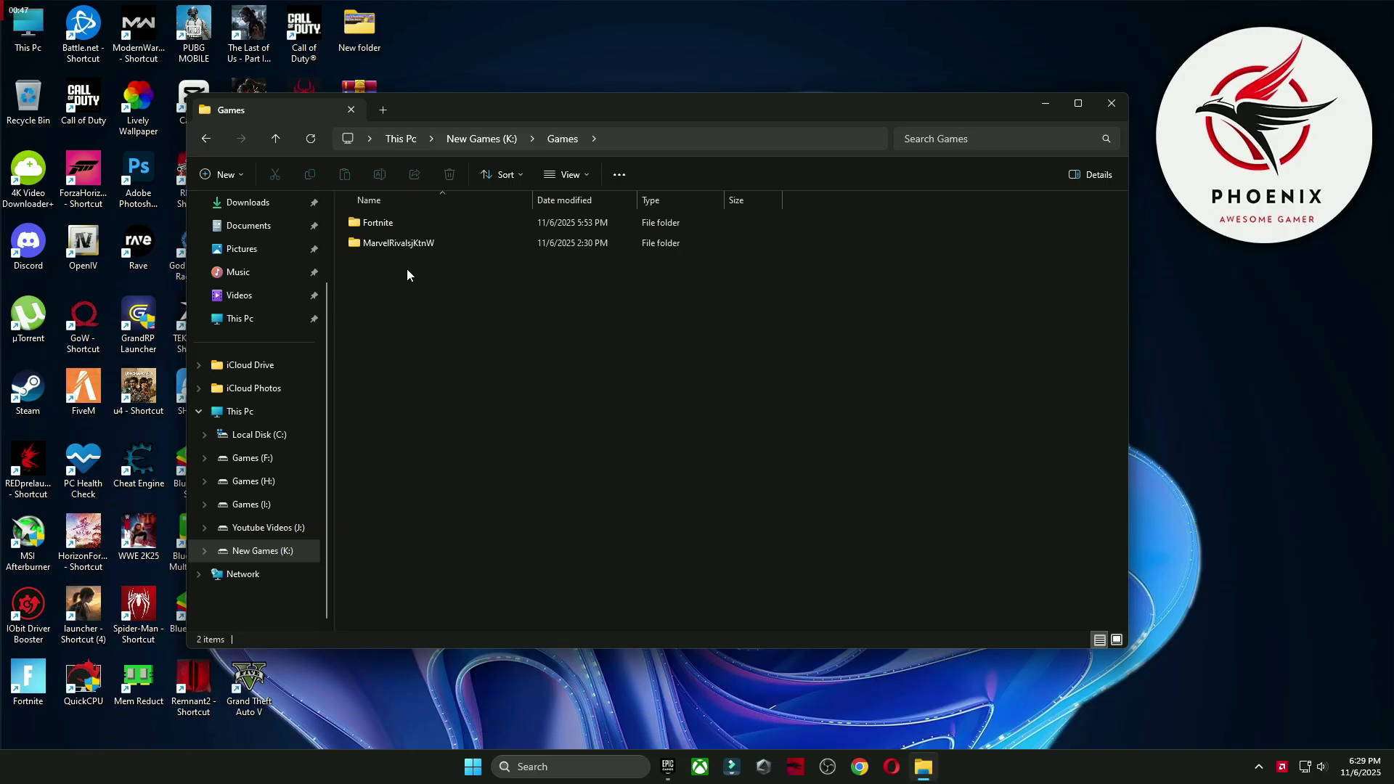
{"action": "double_click", "coordinate": [382, 221]}
{"action": "double_click", "coordinate": [375, 280]}
{"action": "double_click", "coordinate": [389, 215]}
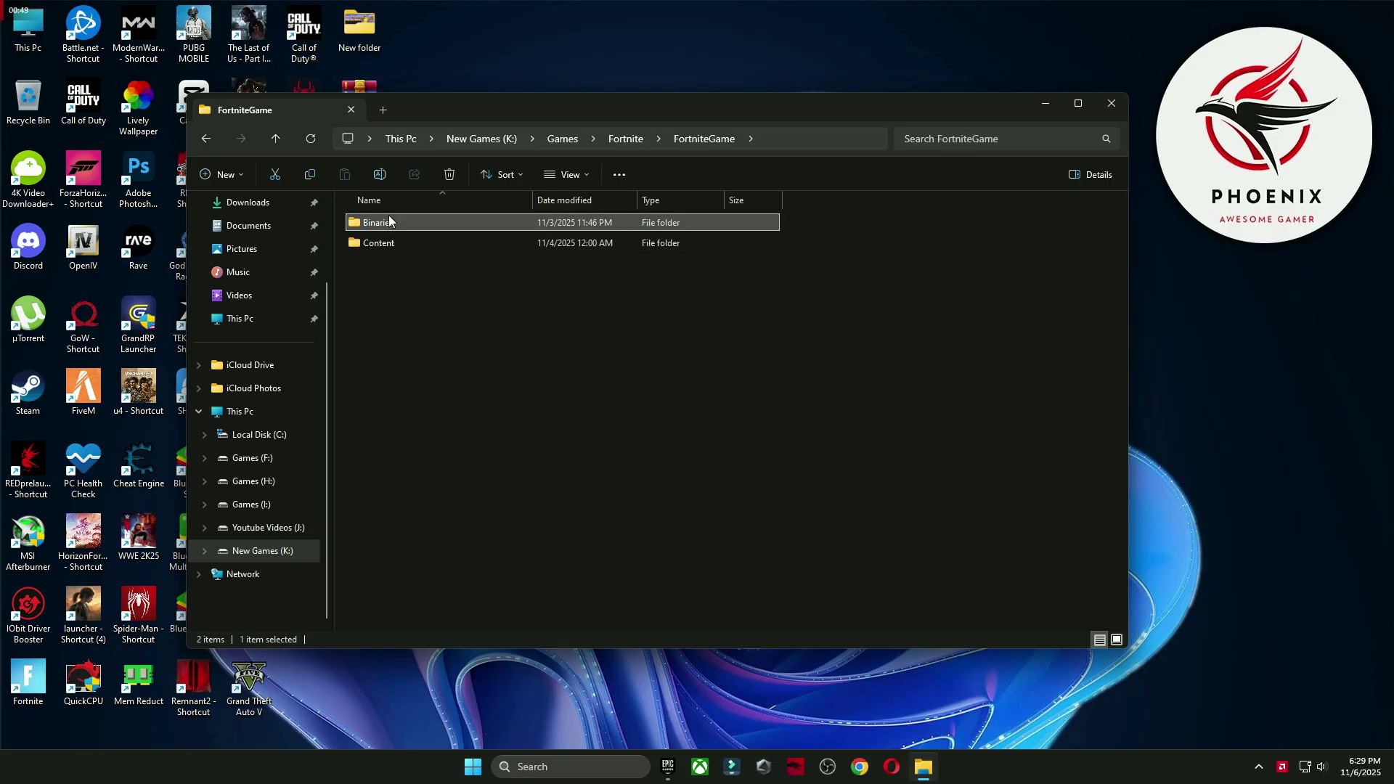
{"action": "double_click", "coordinate": [389, 215]}
{"action": "double_click", "coordinate": [399, 240]}
{"action": "scroll", "coordinate": [437, 302], "scroll_direction": "down", "scroll_amount": 2}
{"action": "scroll", "coordinate": [437, 302], "scroll_direction": "down", "scroll_amount": 10}
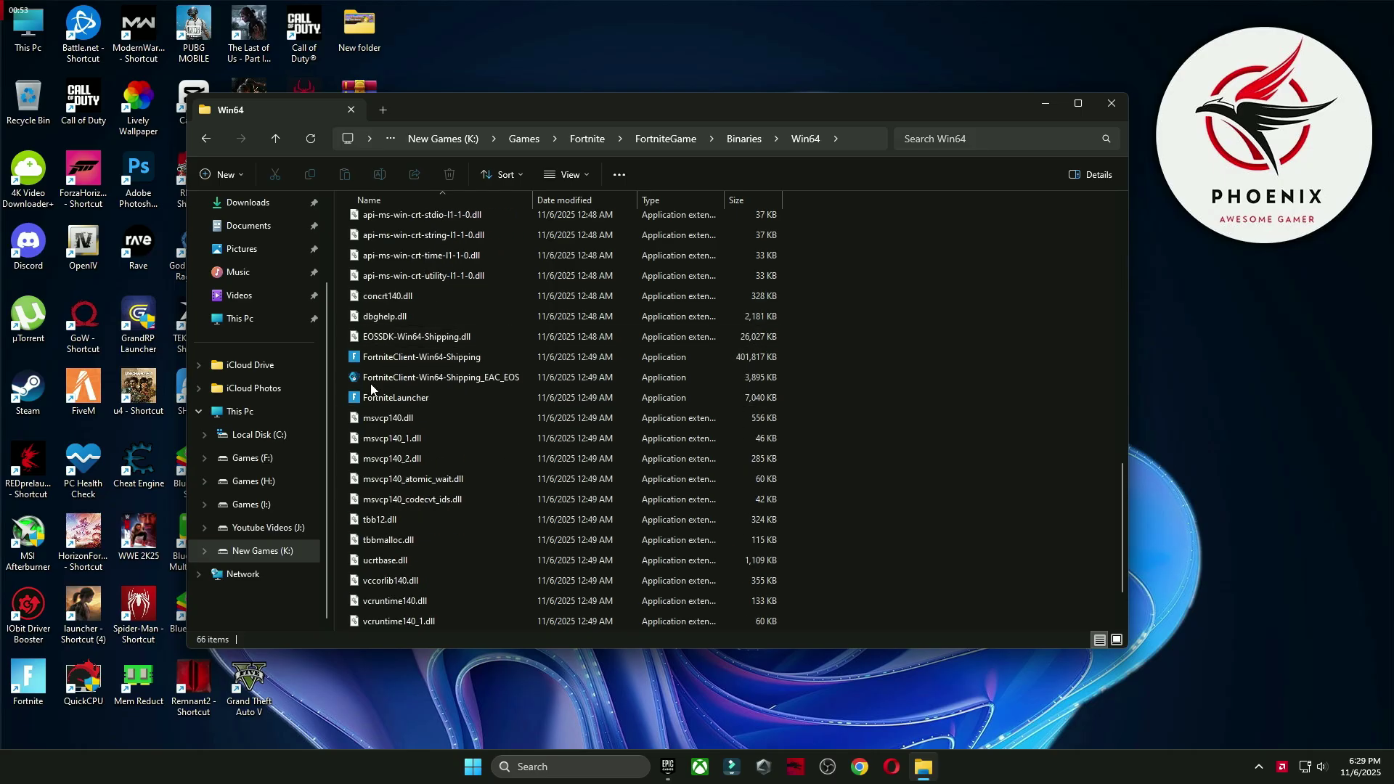
Open the compatibility properties of the FortniteClient-Win64-Shipping application.
{"action": "right_click", "coordinate": [427, 361]}
{"action": "left_click", "coordinate": [479, 681]}
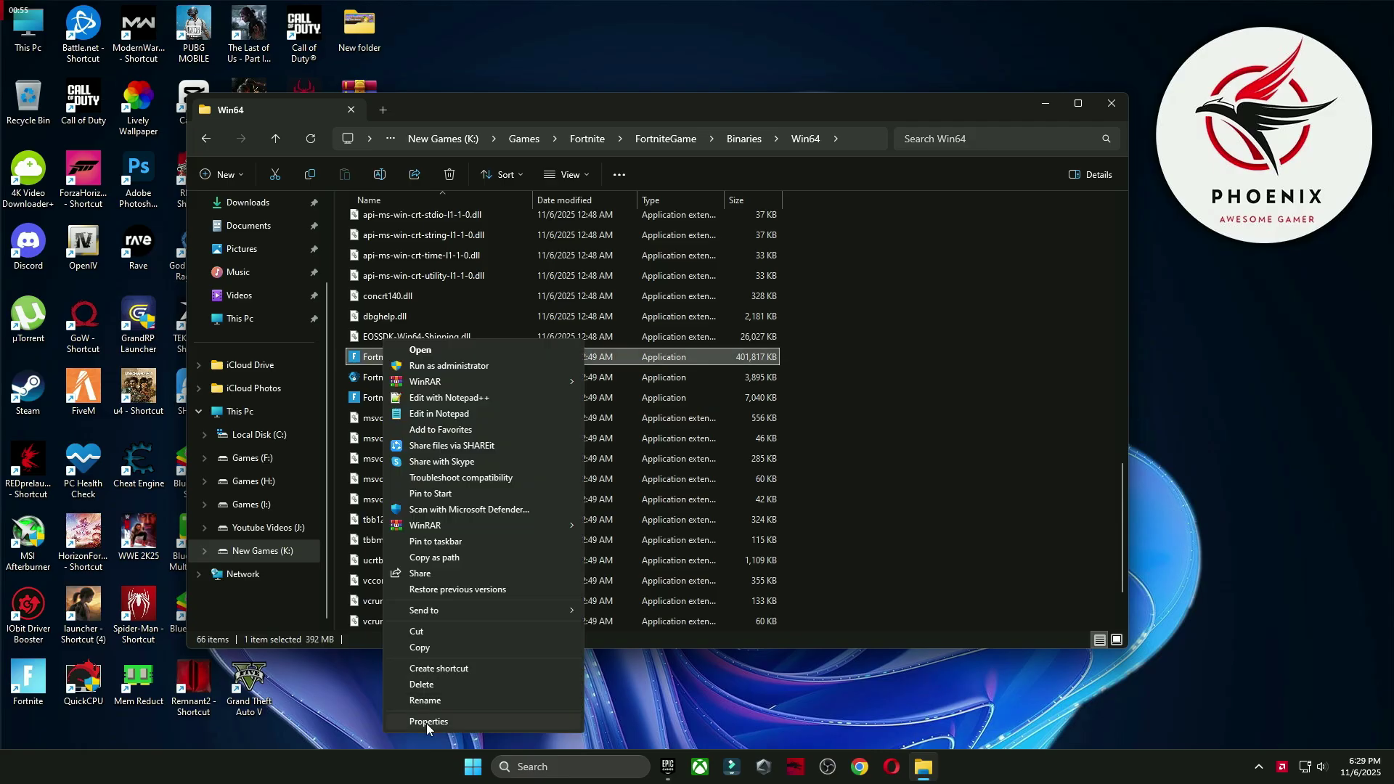
{"action": "left_click", "coordinate": [429, 722]}
{"action": "left_click", "coordinate": [533, 378]}
{"action": "left_click_drag", "start_coordinate": [554, 348], "coordinate": [617, 167]}
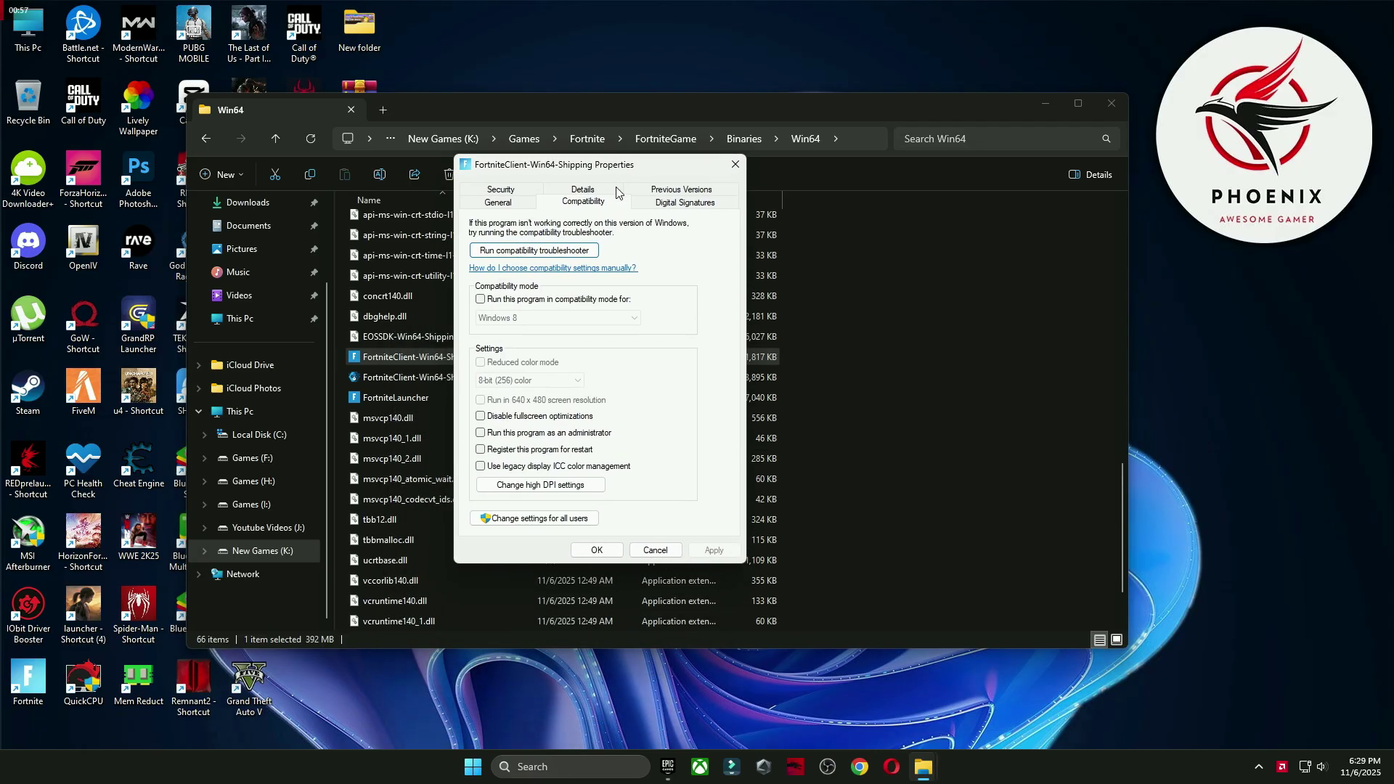
Clear every compatibility checkbox and the high DPI scaling override for FortniteClient-Win64-Shipping, and save the properties.
{"action": "left_click", "coordinate": [480, 432]}
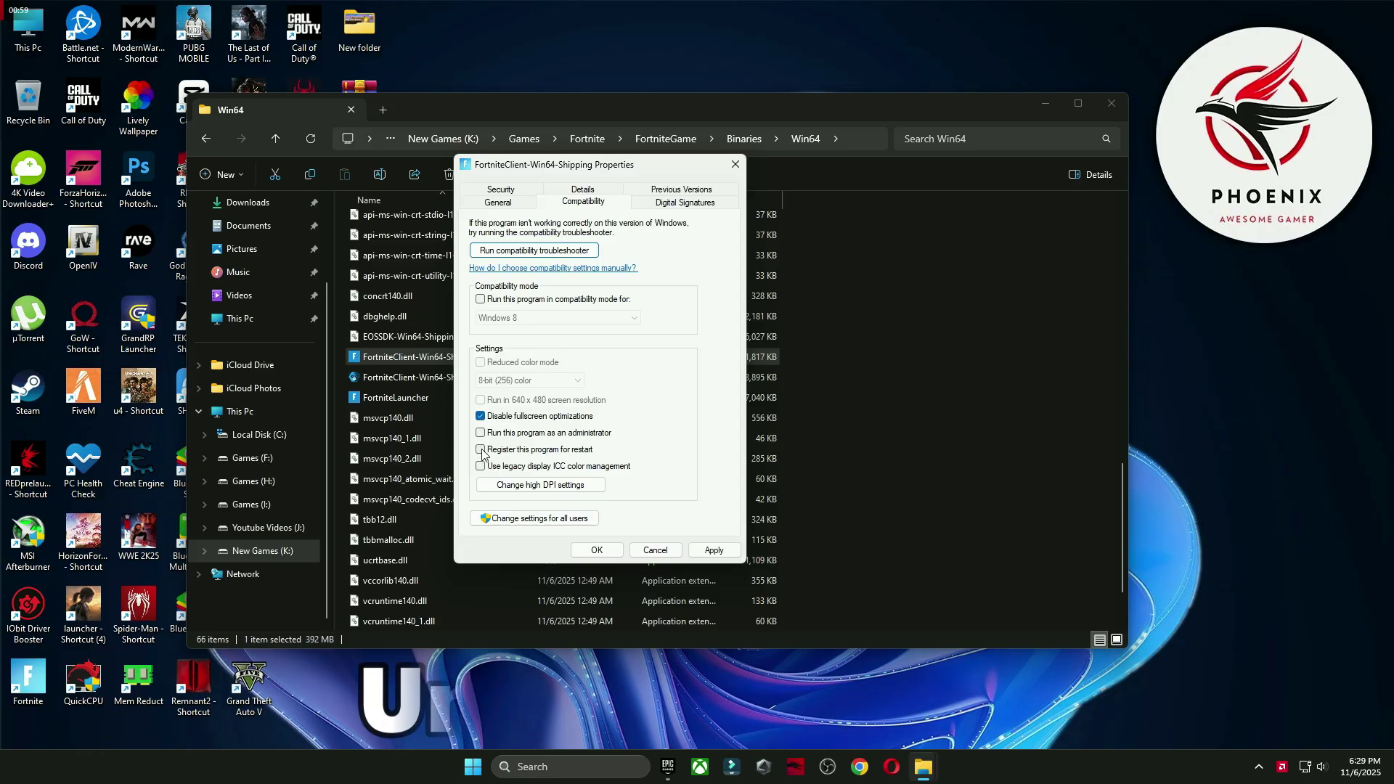
{"action": "left_click", "coordinate": [479, 449]}
{"action": "left_click", "coordinate": [481, 467]}
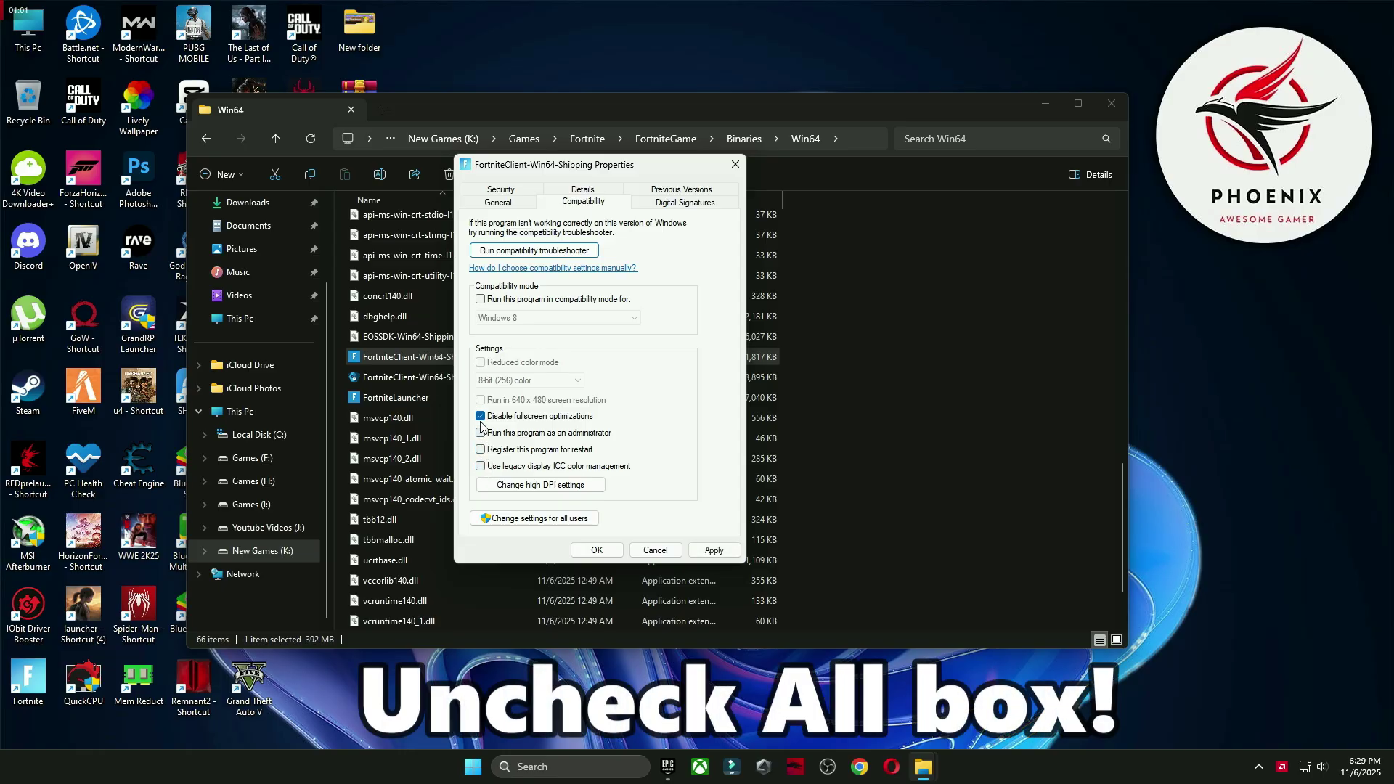
{"action": "left_click", "coordinate": [540, 484]}
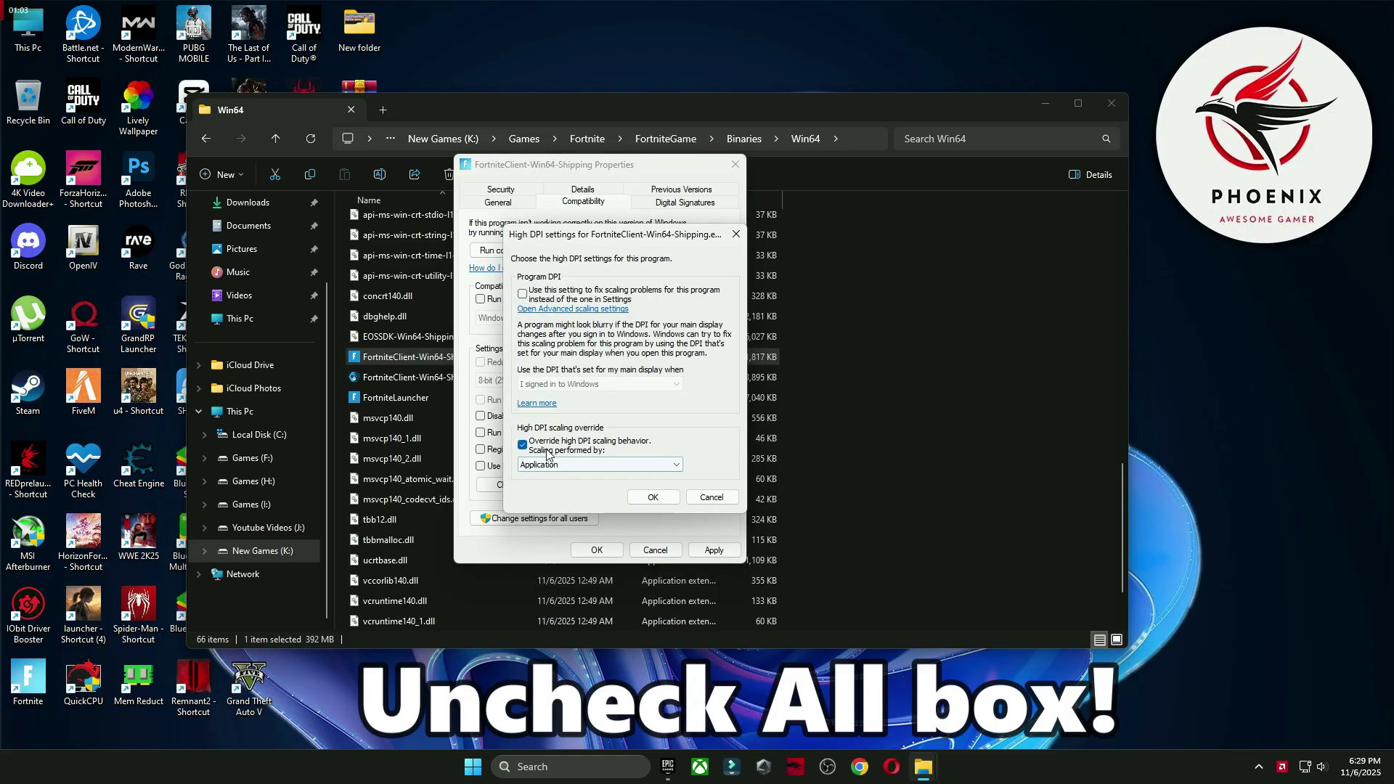
{"action": "left_click", "coordinate": [652, 497]}
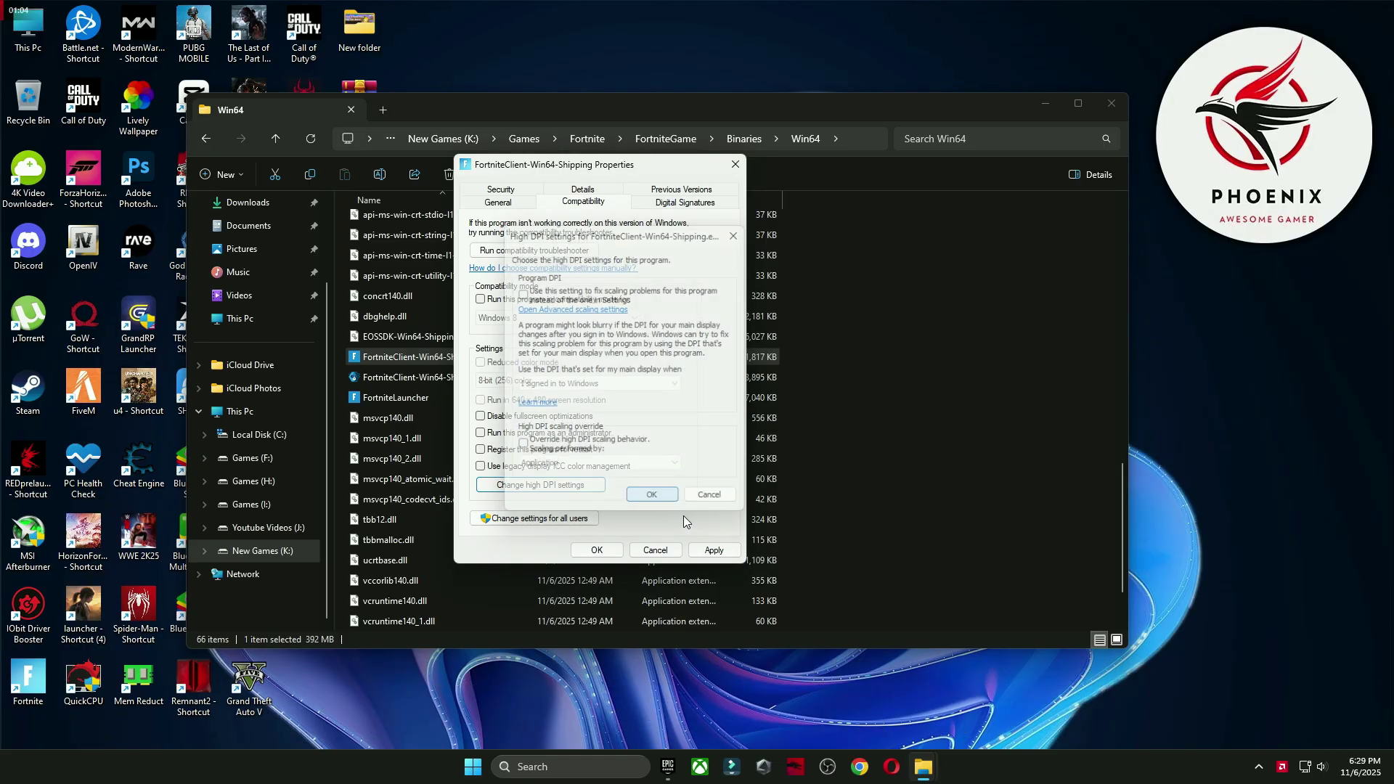
{"action": "left_click", "coordinate": [596, 550]}
Open the compatibility properties of the FortniteLauncher application in the Win64 folder.
{"action": "right_click", "coordinate": [373, 396]}
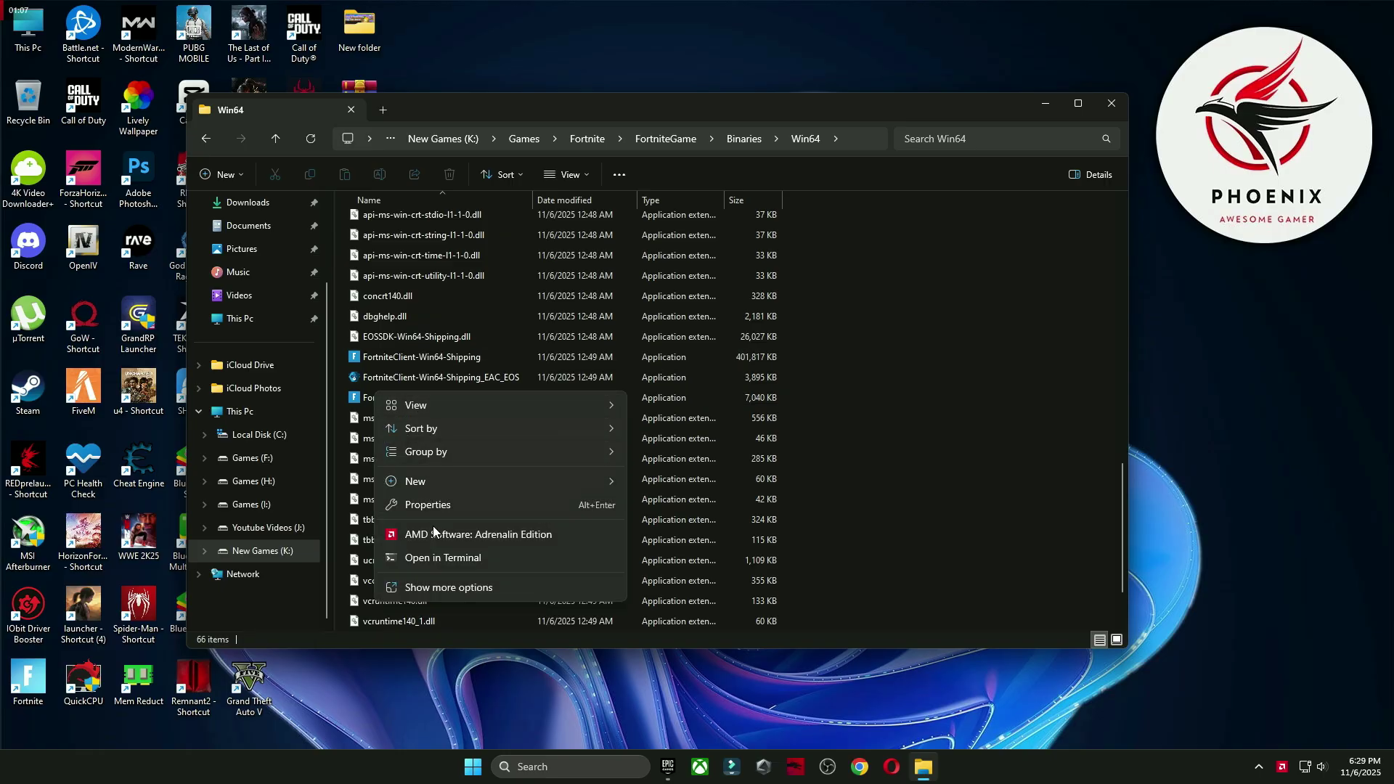
{"action": "right_click", "coordinate": [396, 399]}
{"action": "left_click", "coordinate": [433, 383]}
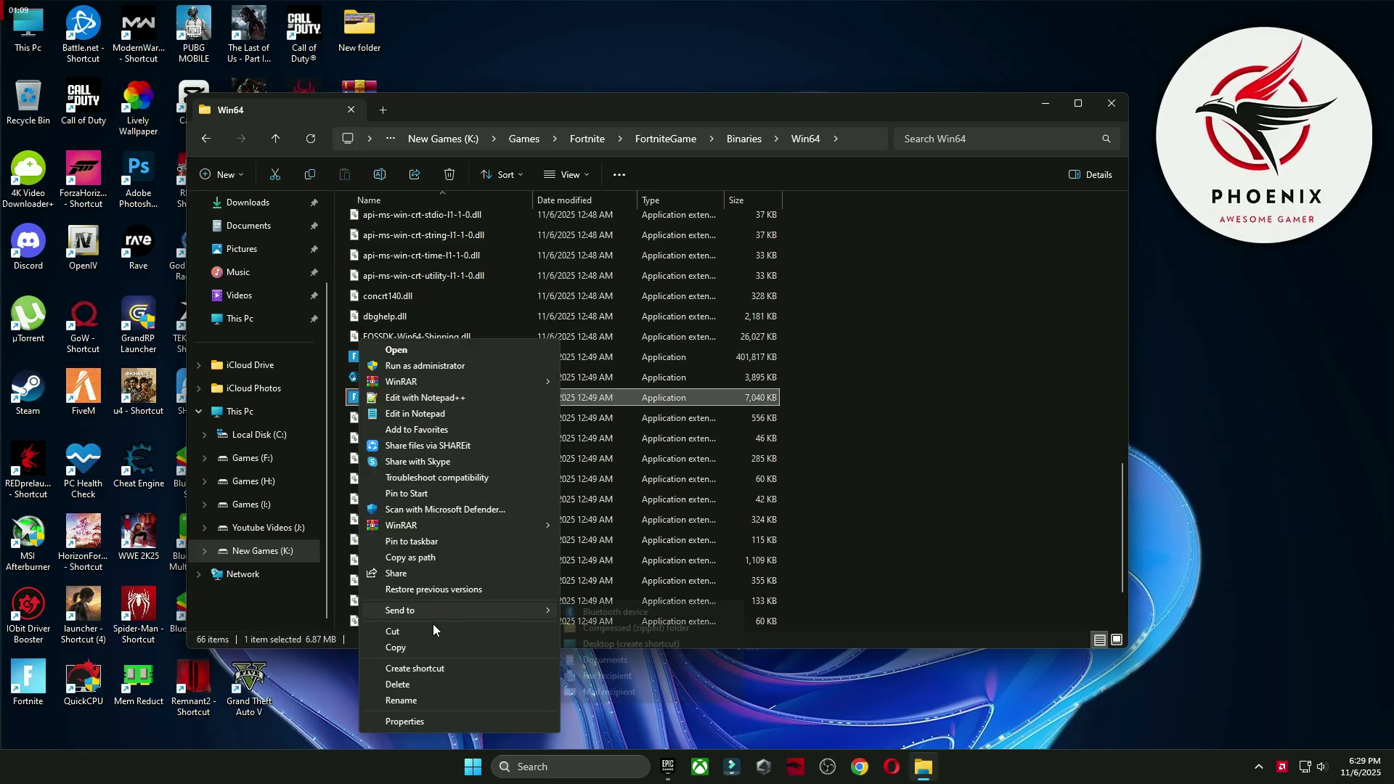
{"action": "left_click", "coordinate": [429, 721]}
{"action": "left_click", "coordinate": [494, 379]}
{"action": "left_click_drag", "start_coordinate": [508, 342], "coordinate": [567, 175]}
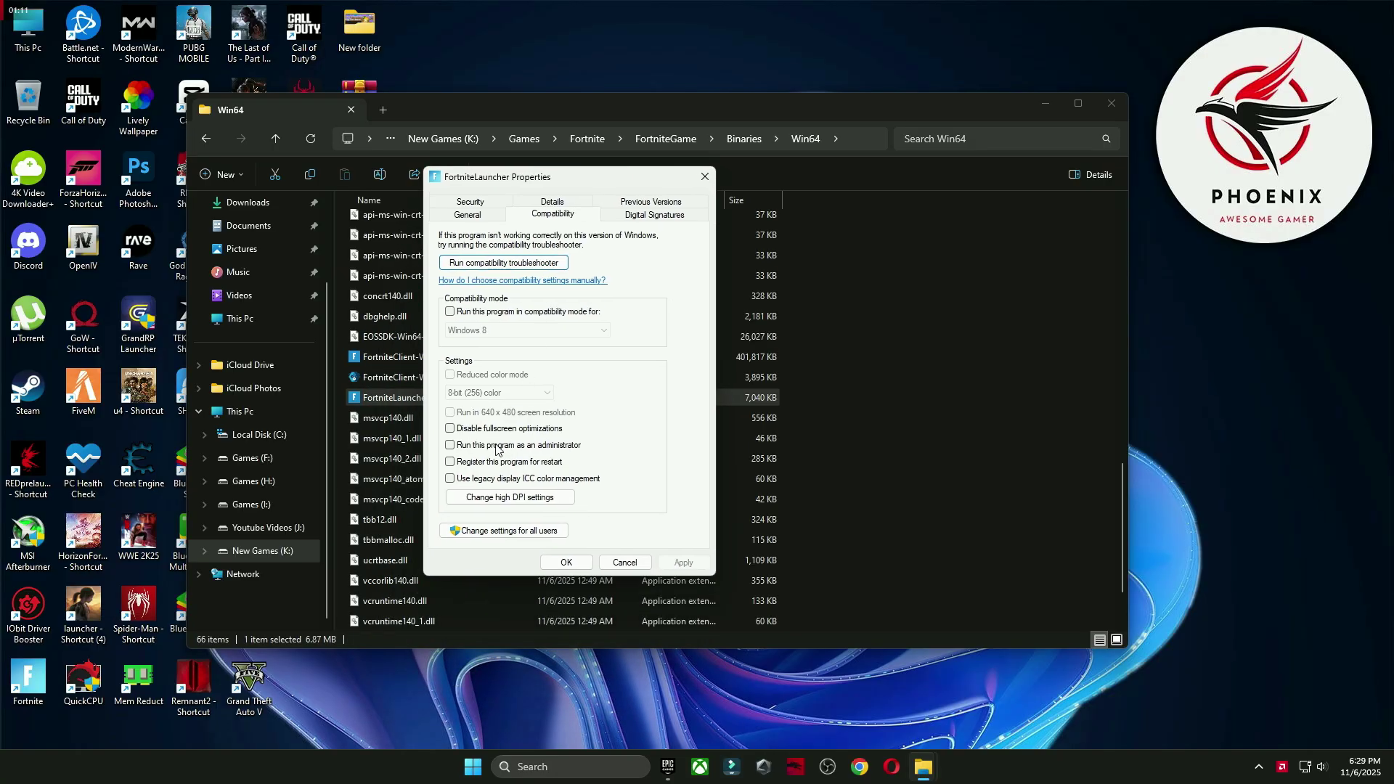
Make sure all compatibility and high DPI options for FortniteLauncher are unchecked, save the properties and close the folder window.
{"action": "left_click", "coordinate": [483, 500]}
{"action": "left_click", "coordinate": [676, 510]}
{"action": "left_click", "coordinate": [450, 478]}
{"action": "left_click", "coordinate": [476, 498]}
{"action": "left_click", "coordinate": [617, 508]}
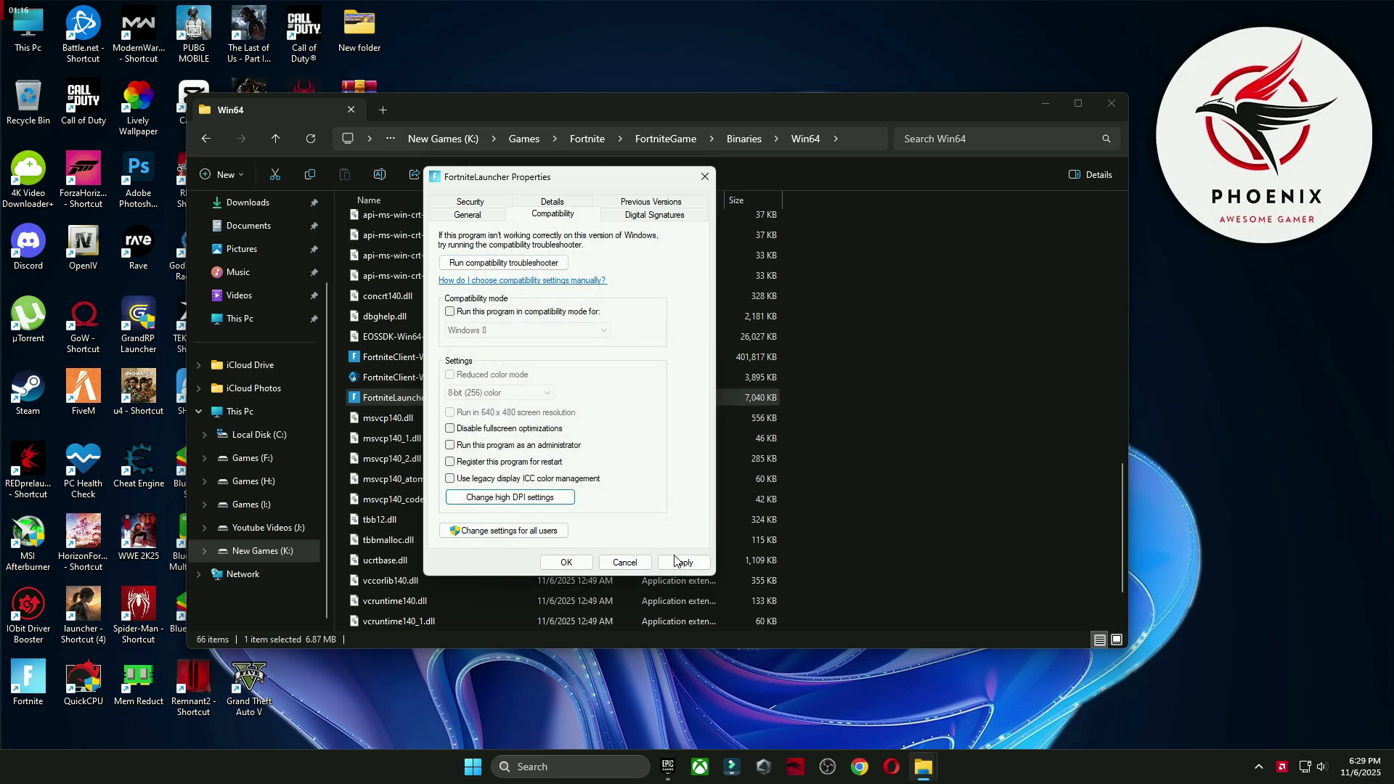
{"action": "left_click", "coordinate": [566, 563]}
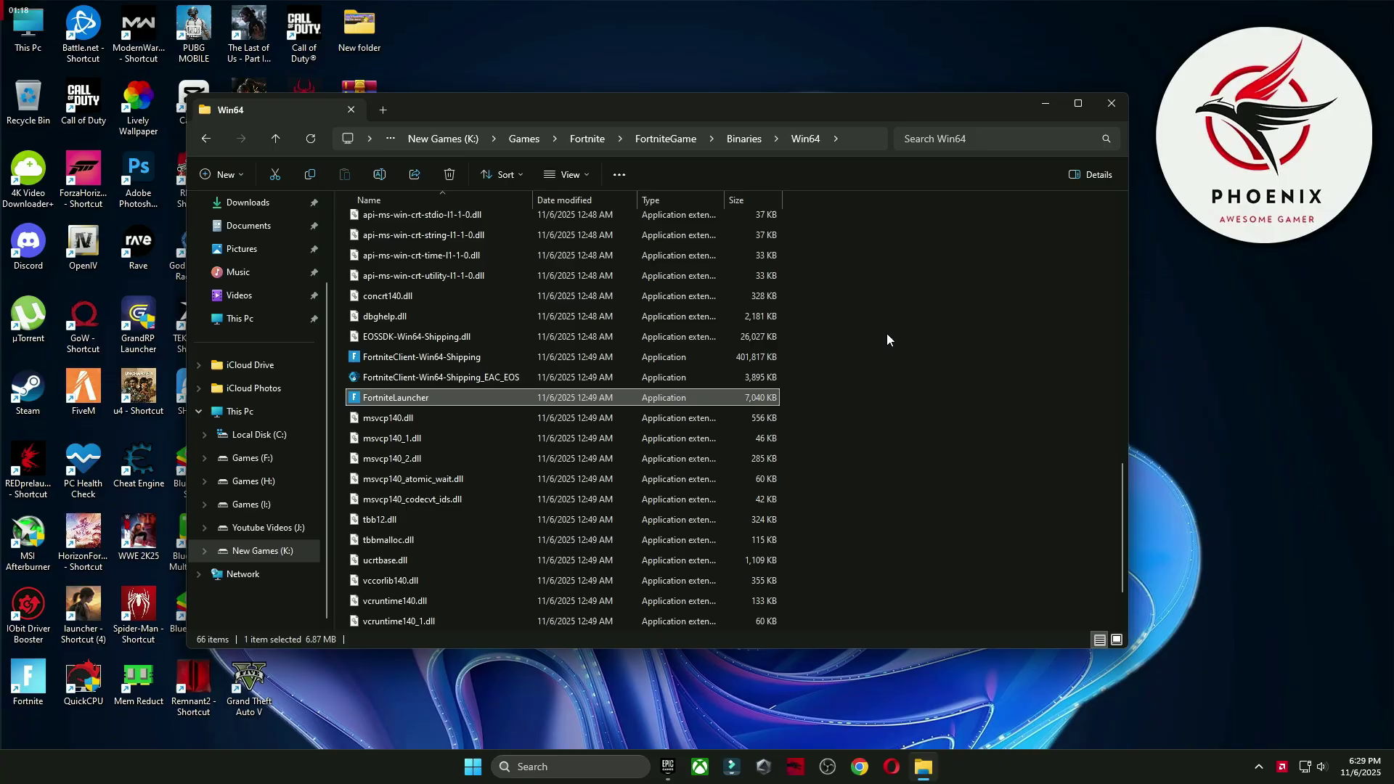
{"action": "left_click", "coordinate": [1112, 103]}
Open the AppData folder by running "appdata" from the Run dialog.
{"action": "left_click", "coordinate": [562, 766]}
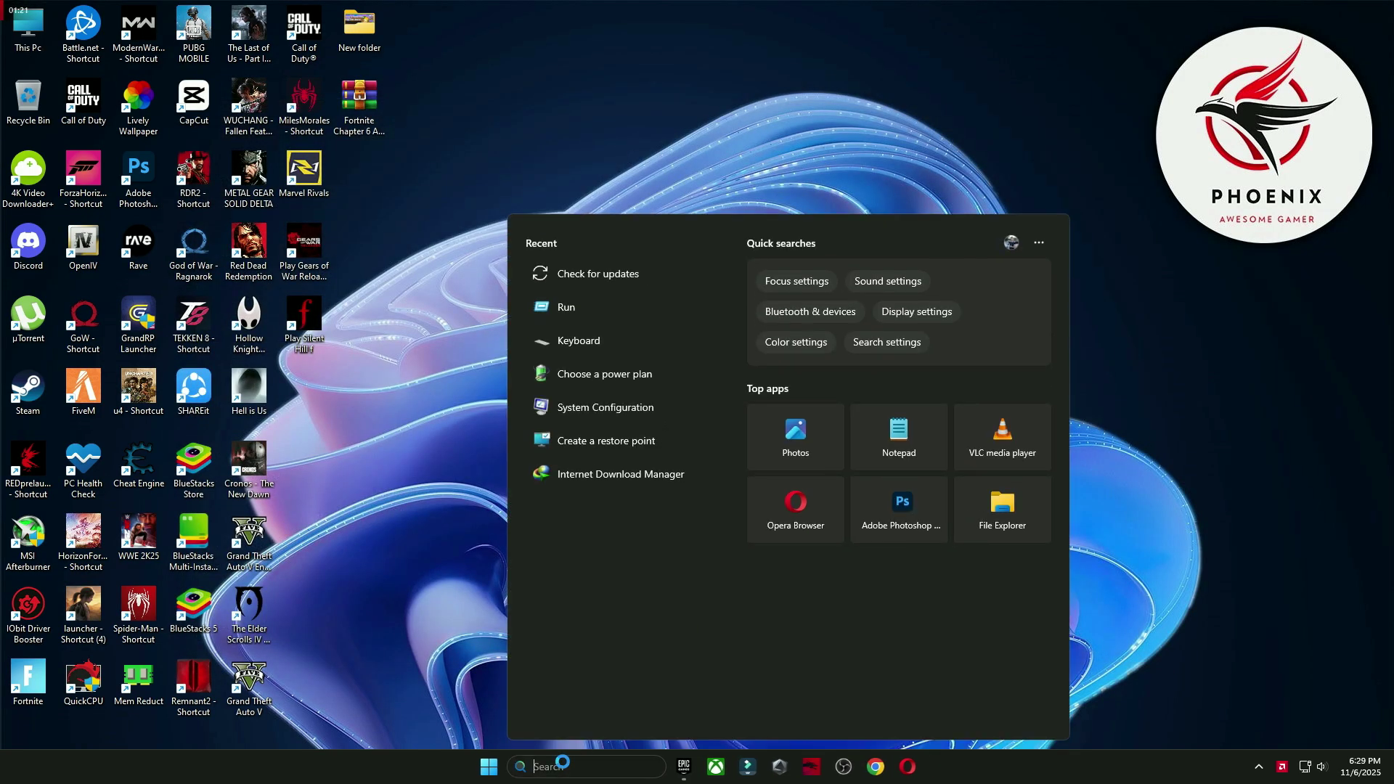
{"action": "type", "text": "run"}
{"action": "left_click", "coordinate": [556, 327]}
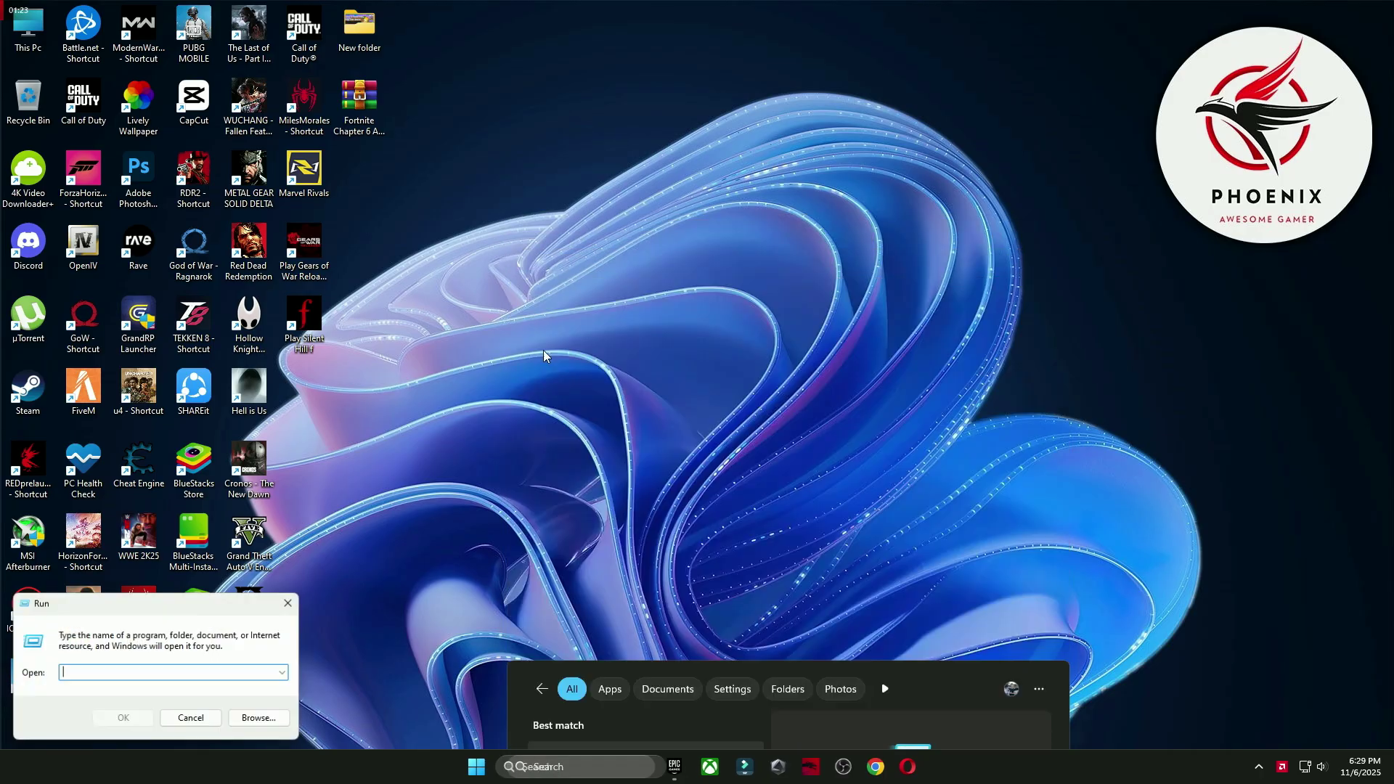
{"action": "left_click_drag", "start_coordinate": [220, 600], "coordinate": [786, 203]}
{"action": "type", "text": "a"}
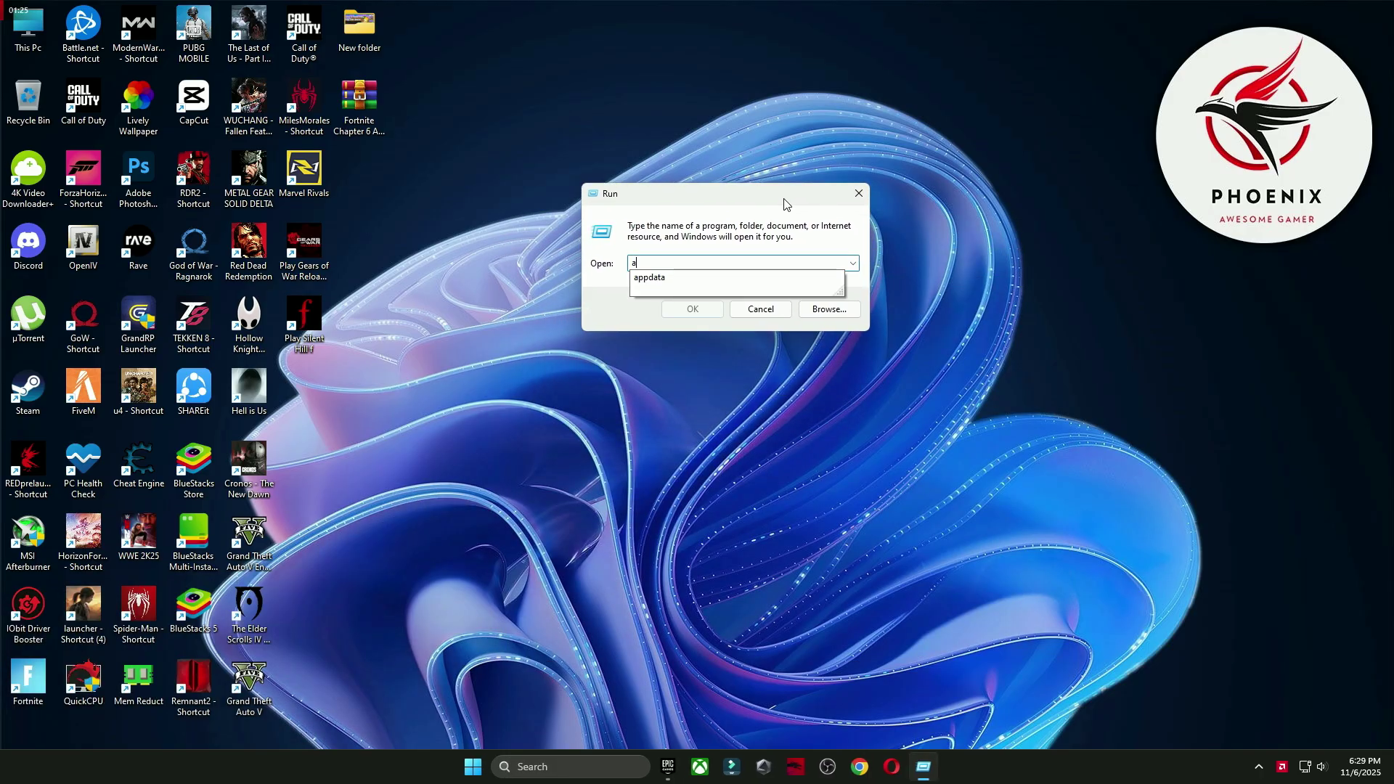
{"action": "type", "text": "ppdata"}
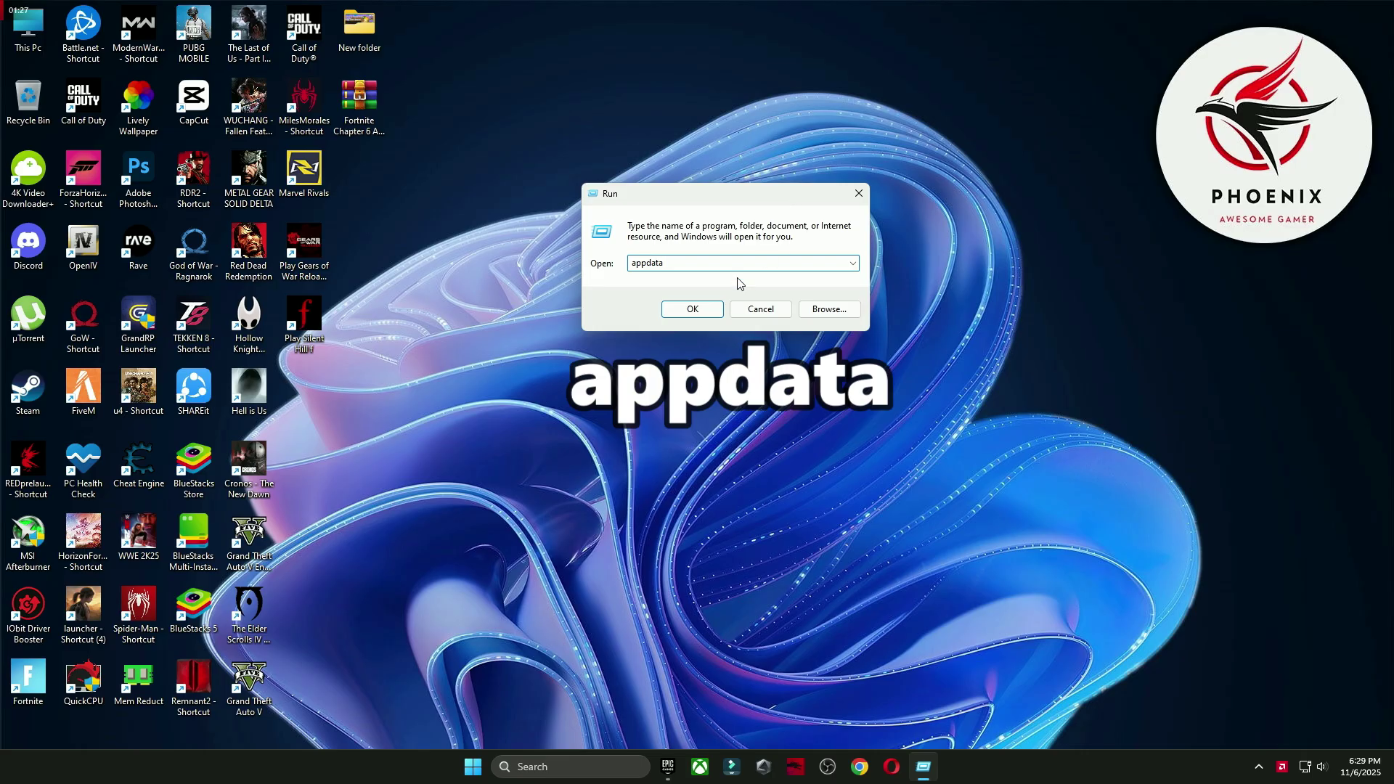
{"action": "left_click", "coordinate": [691, 311]}
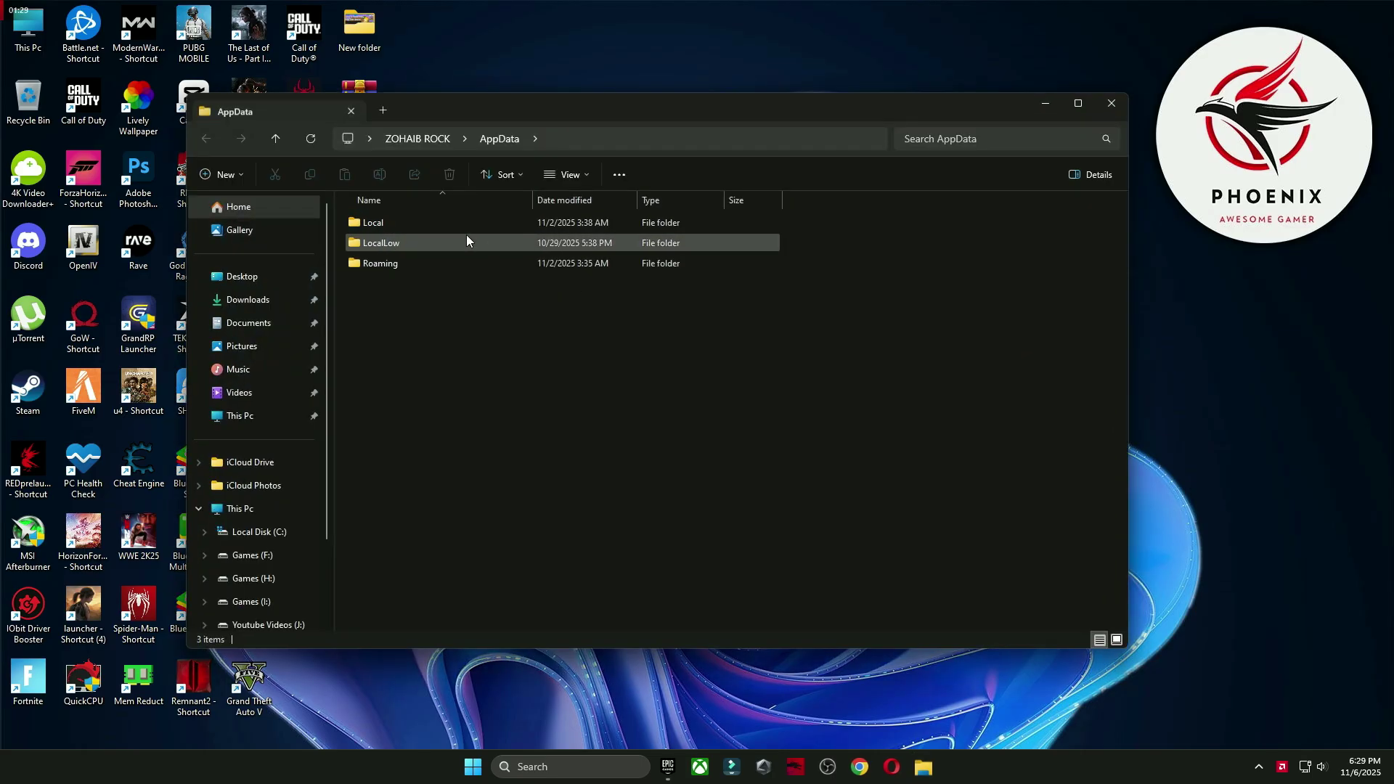
Open the WindowsClient folder in Local\FortniteGame\Saved\Config.
{"action": "double_click", "coordinate": [408, 221]}
{"action": "scroll", "coordinate": [408, 221], "scroll_direction": "down", "scroll_amount": 15}
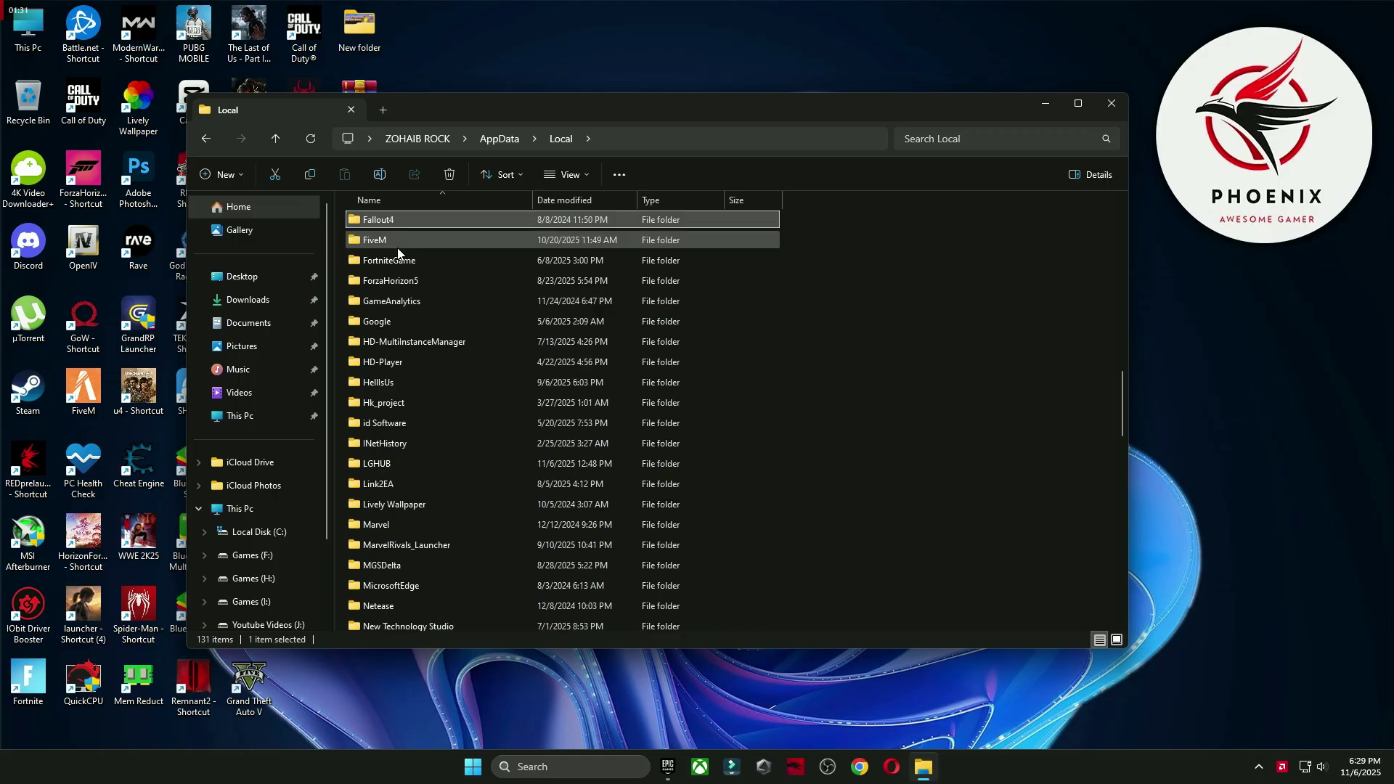
{"action": "double_click", "coordinate": [439, 256]}
{"action": "double_click", "coordinate": [402, 220]}
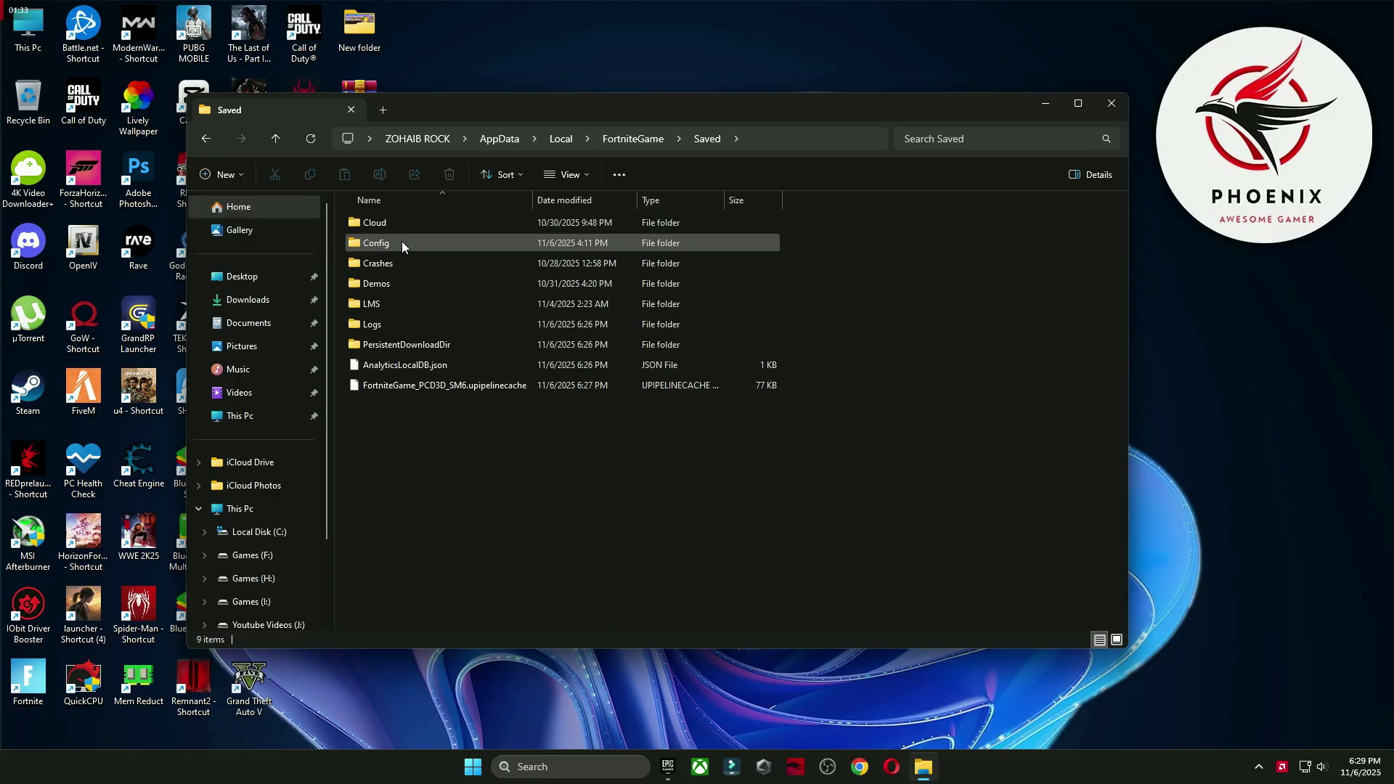
{"action": "double_click", "coordinate": [402, 241]}
{"action": "double_click", "coordinate": [403, 242]}
Delete all configuration files in the WindowsClient folder and return to the Config folder.
{"action": "left_click_drag", "start_coordinate": [530, 217], "coordinate": [398, 339]}
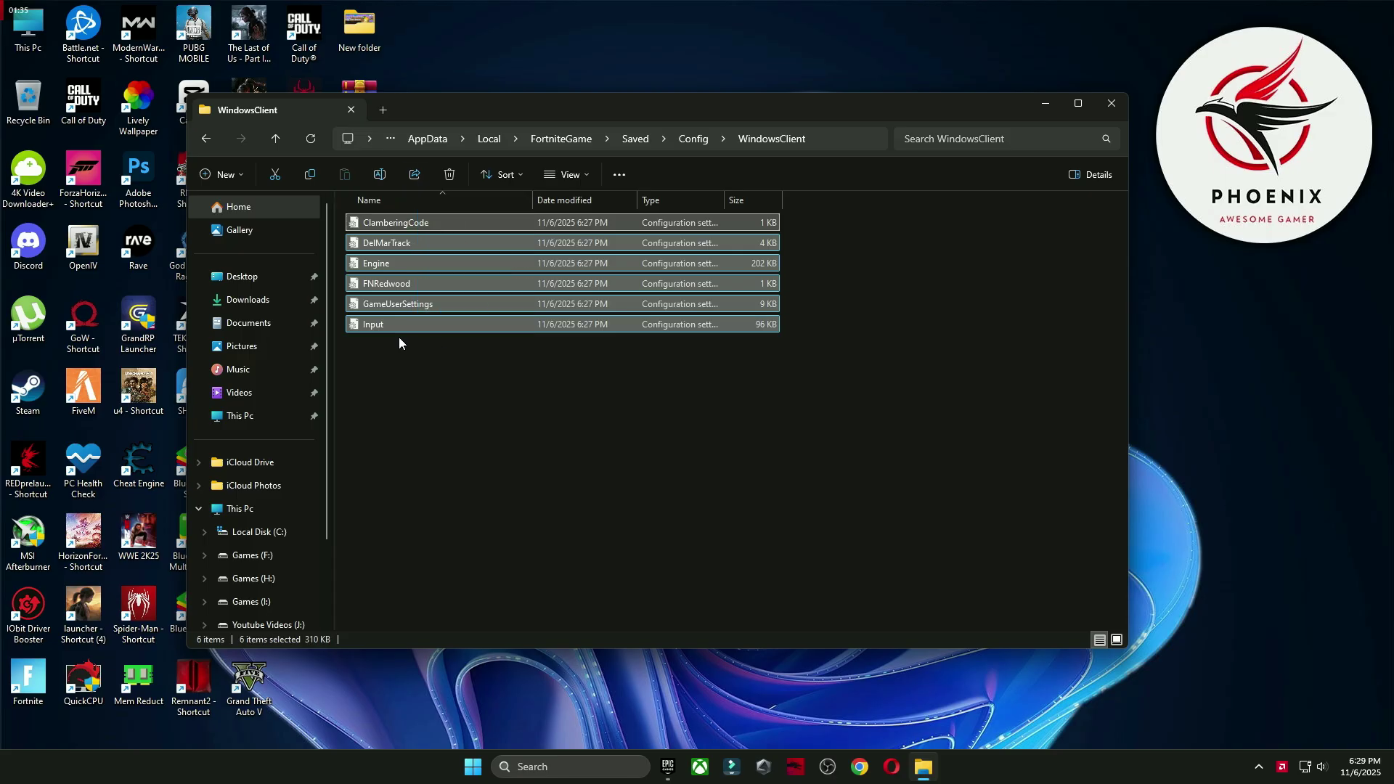
{"action": "left_click", "coordinate": [450, 174]}
{"action": "left_click", "coordinate": [206, 138]}
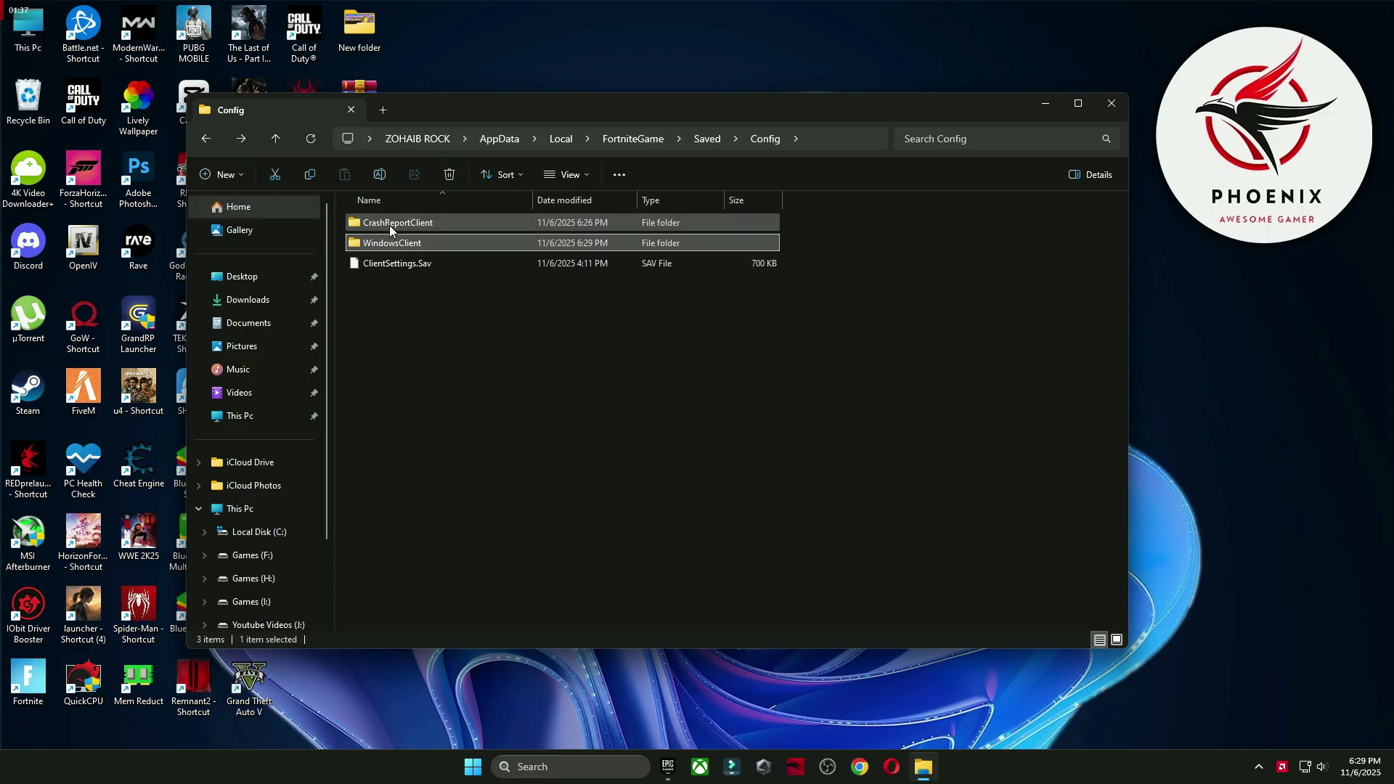
Delete the contents of the CrashReportClient folder and go back to the Config folder.
{"action": "double_click", "coordinate": [403, 222]}
{"action": "left_click", "coordinate": [464, 222]}
{"action": "left_click", "coordinate": [450, 174]}
{"action": "left_click", "coordinate": [206, 138]}
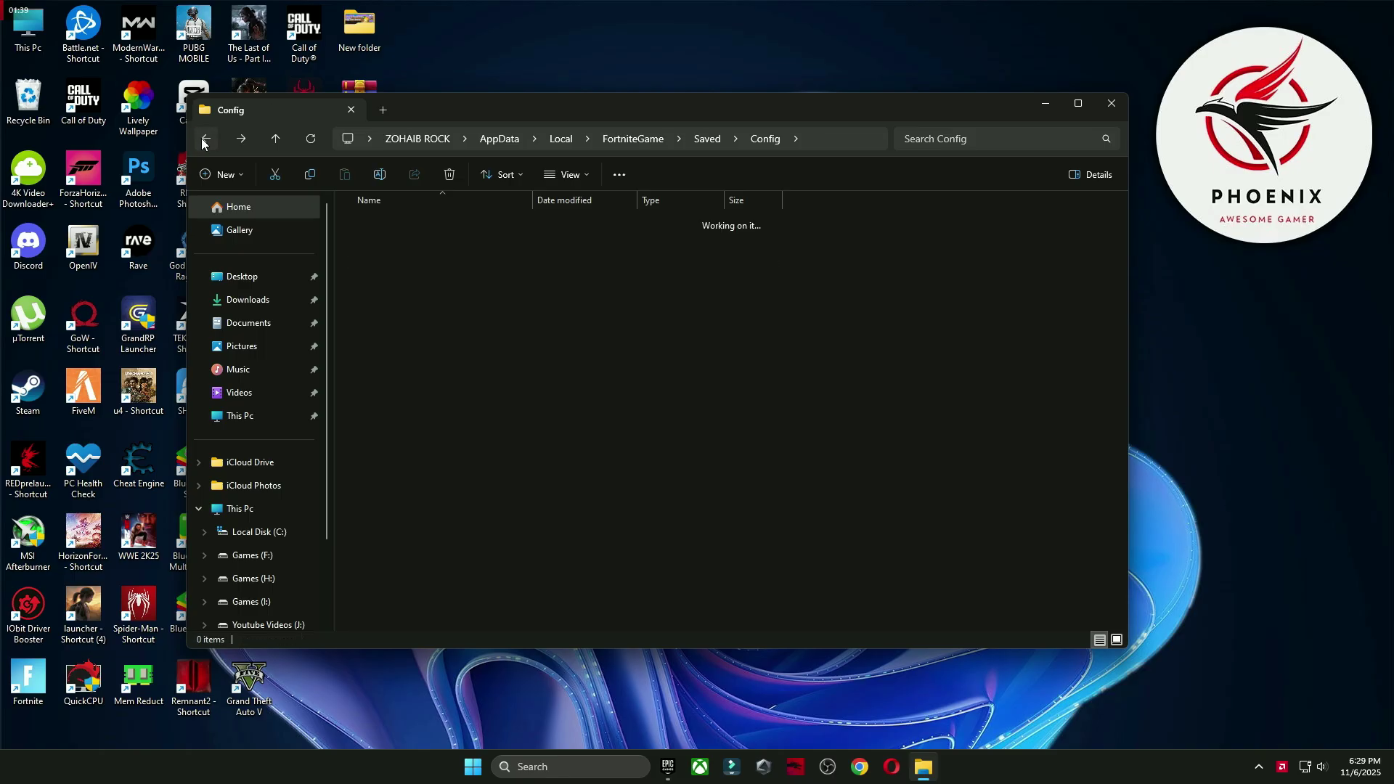
Check the Crashes folder inside Saved for leftover files and close the folder window.
{"action": "left_click", "coordinate": [206, 138]}
{"action": "double_click", "coordinate": [402, 263]}
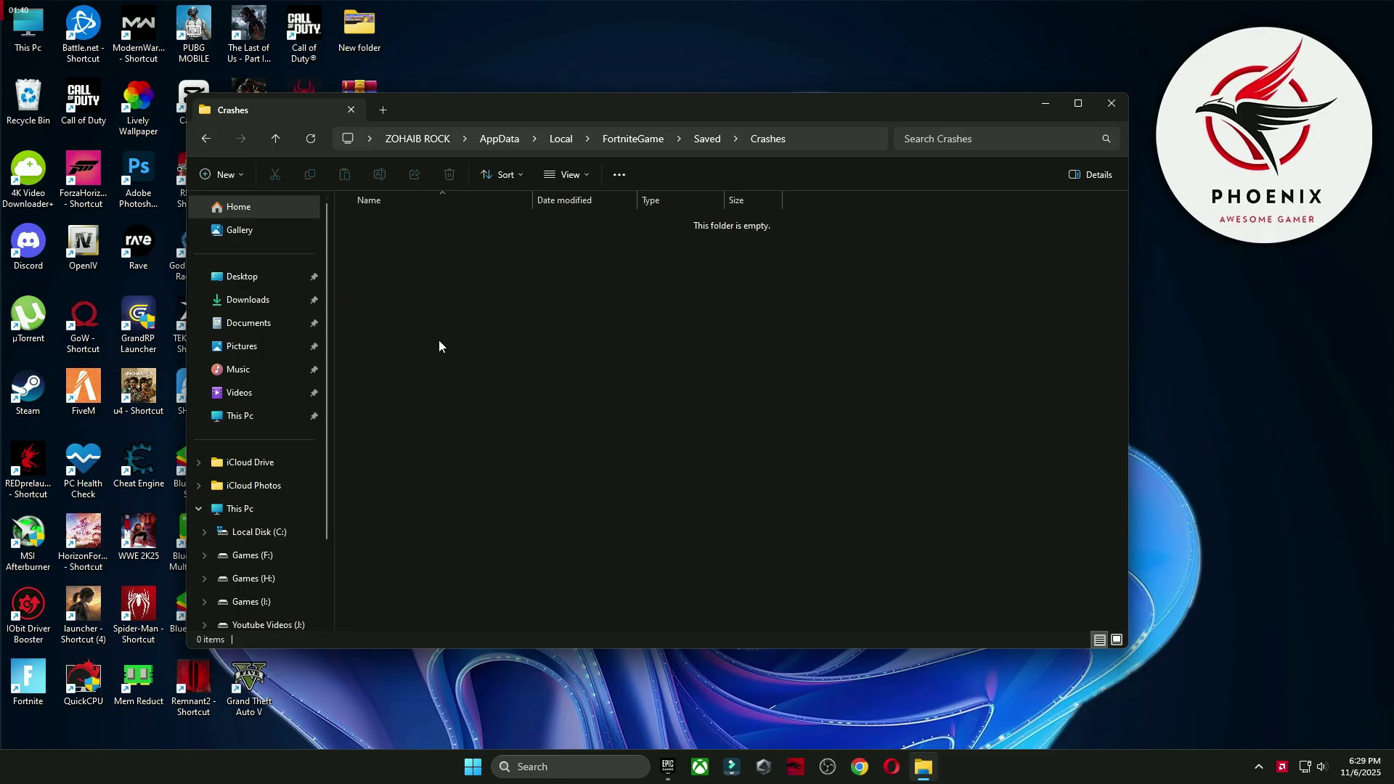
{"action": "left_click", "coordinate": [1112, 104]}
Open the user's temporary files folder by running "%temp%" from the Run dialog.
{"action": "left_click", "coordinate": [597, 767]}
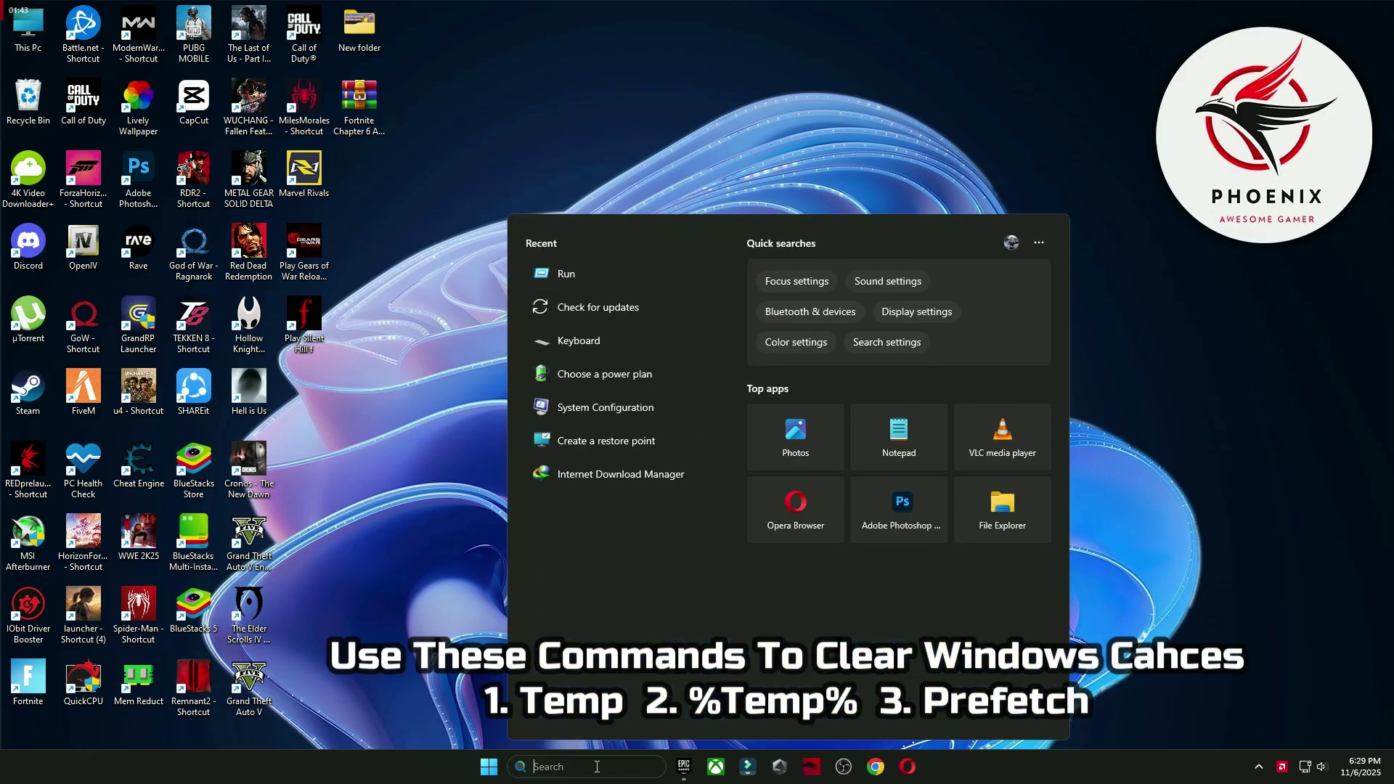
{"action": "type", "text": "run"}
{"action": "left_click", "coordinate": [639, 360]}
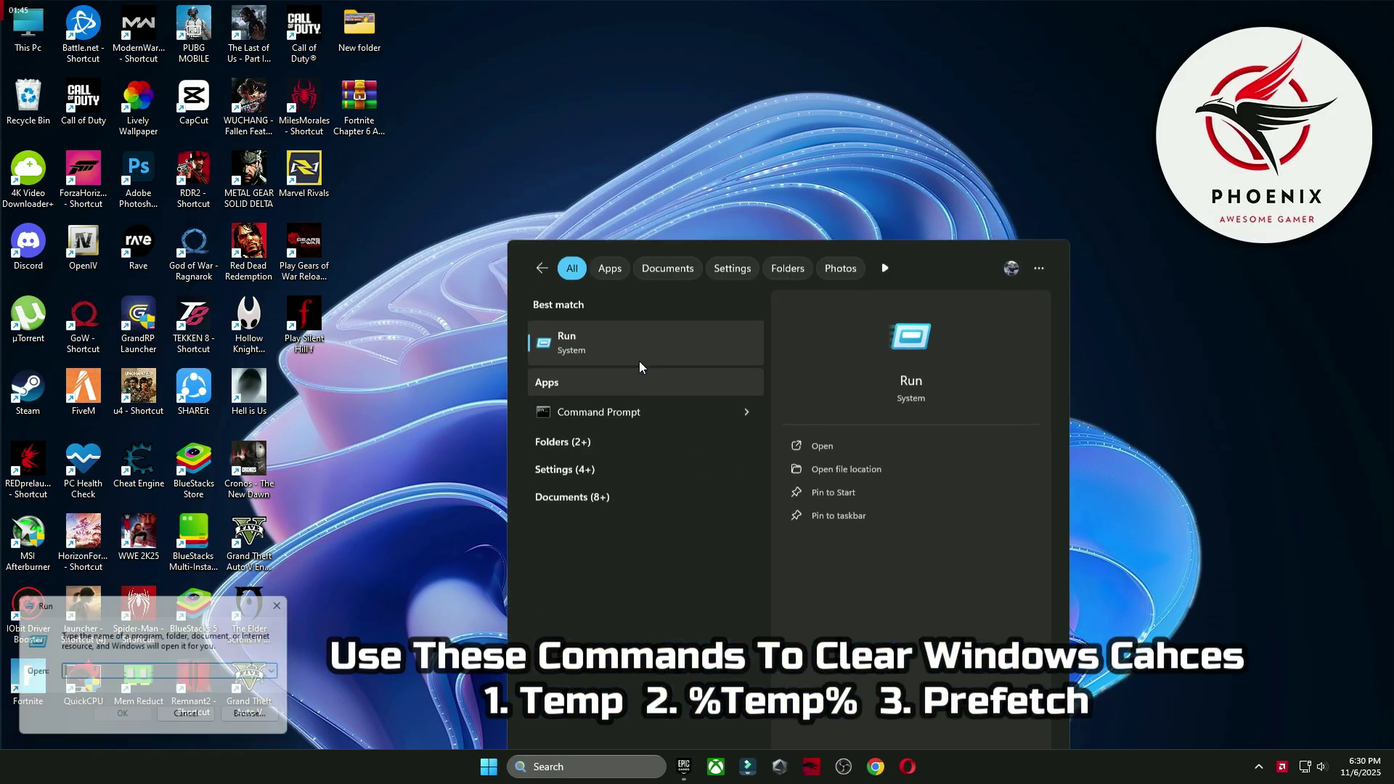
{"action": "left_click_drag", "start_coordinate": [238, 607], "coordinate": [776, 230]}
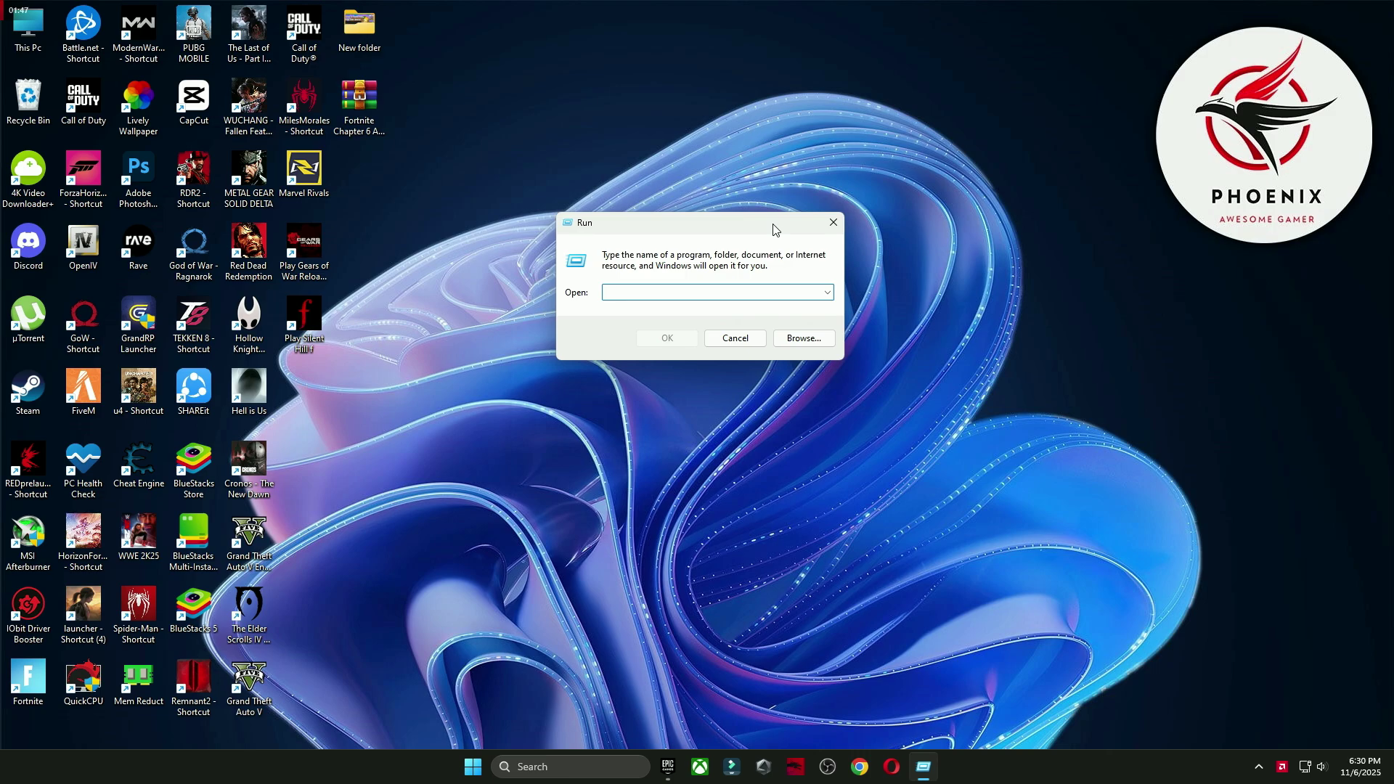
{"action": "type", "text": "%temp5"}
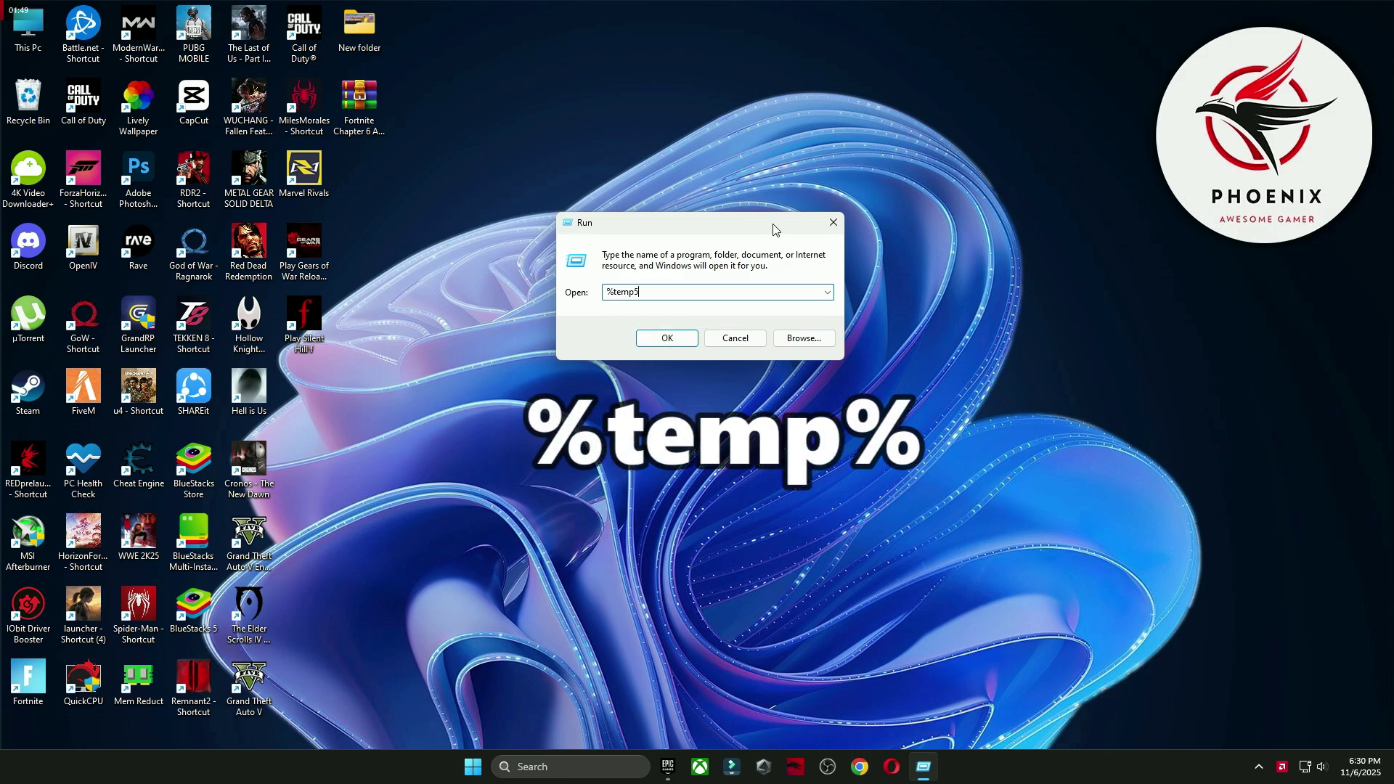
{"action": "key", "text": "BackSpace"}
{"action": "type", "text": "%"}
{"action": "left_click", "coordinate": [667, 338]}
Delete everything in the Temp folder, cancelling the removal of items that are in use.
{"action": "key", "text": "ctrl+a"}
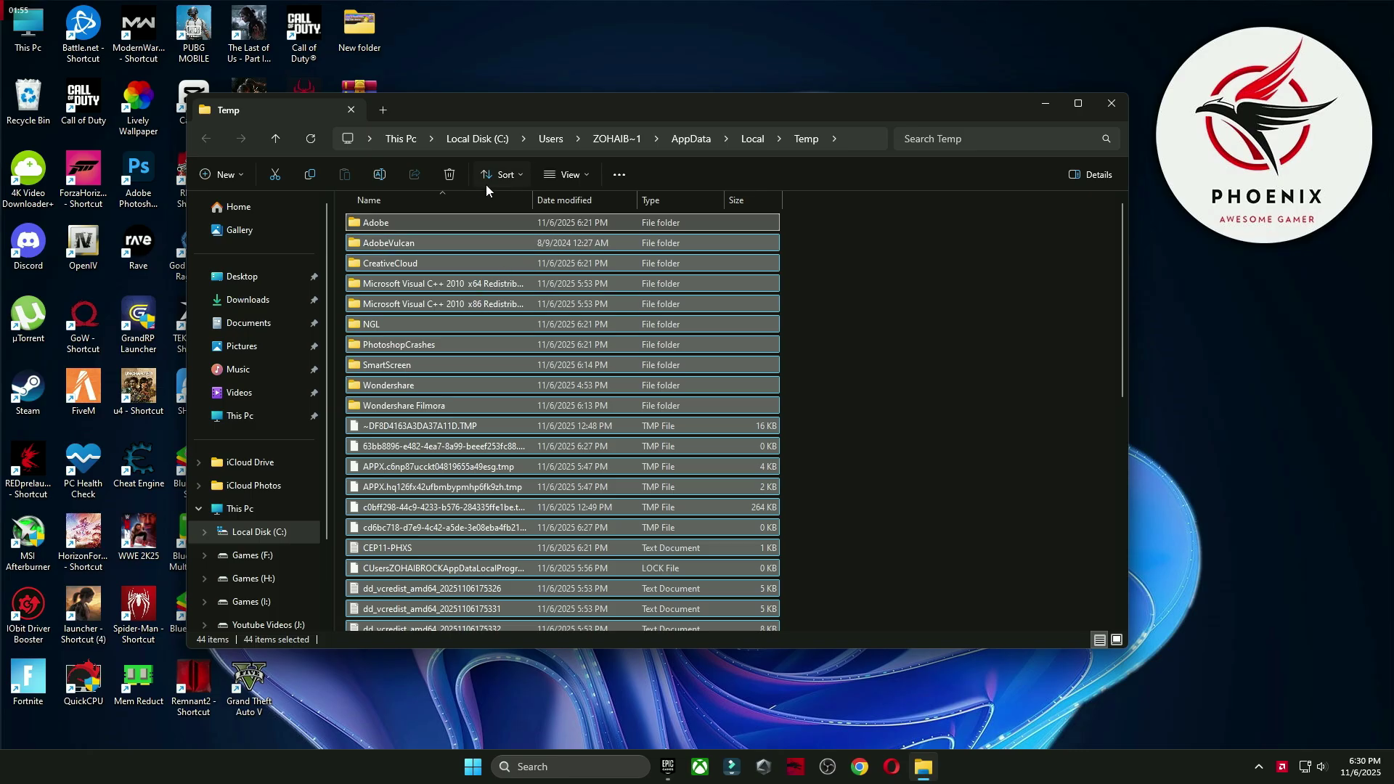
{"action": "left_click", "coordinate": [449, 174]}
{"action": "left_click", "coordinate": [560, 322]}
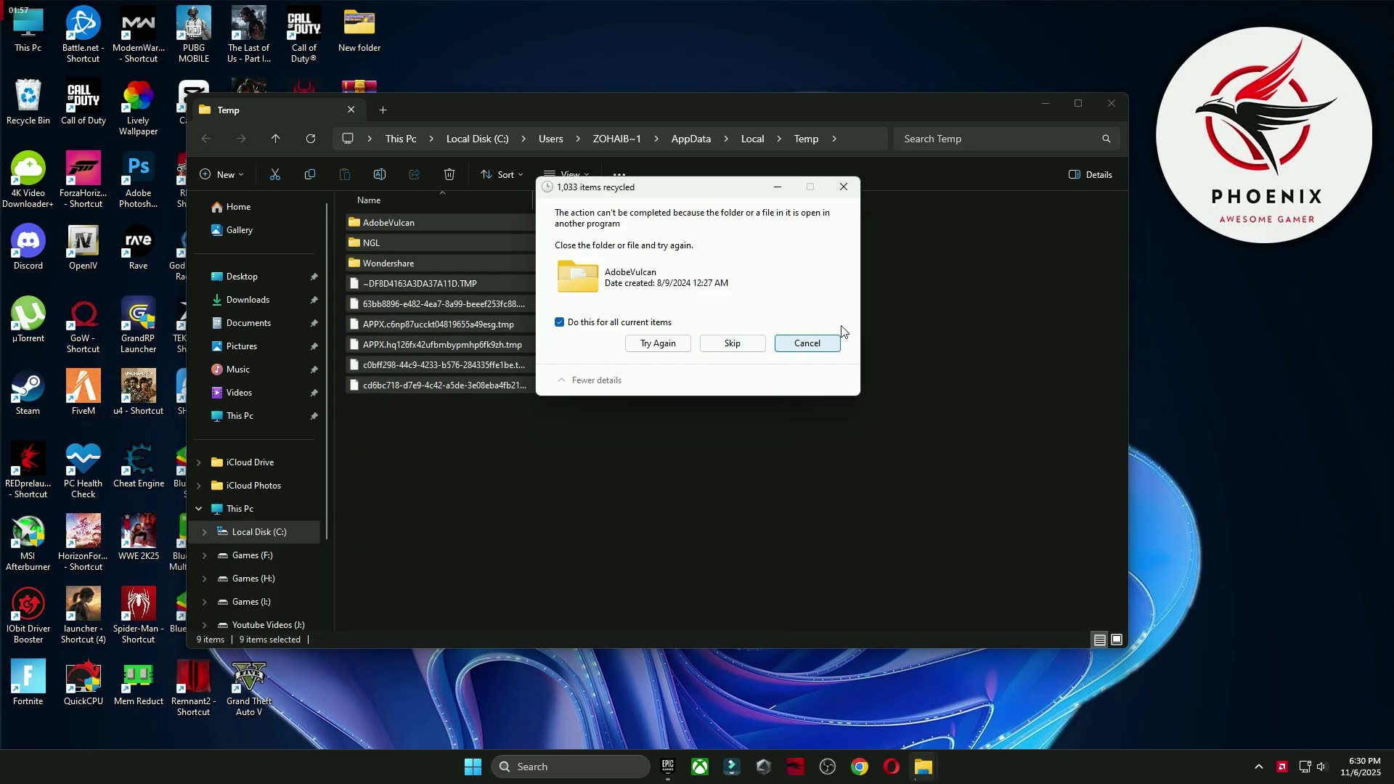
{"action": "left_click", "coordinate": [807, 343]}
Open the Windows Prefetch folder by running "prefetch" from the Run dialog.
{"action": "left_click", "coordinate": [530, 766]}
{"action": "type", "text": "r"}
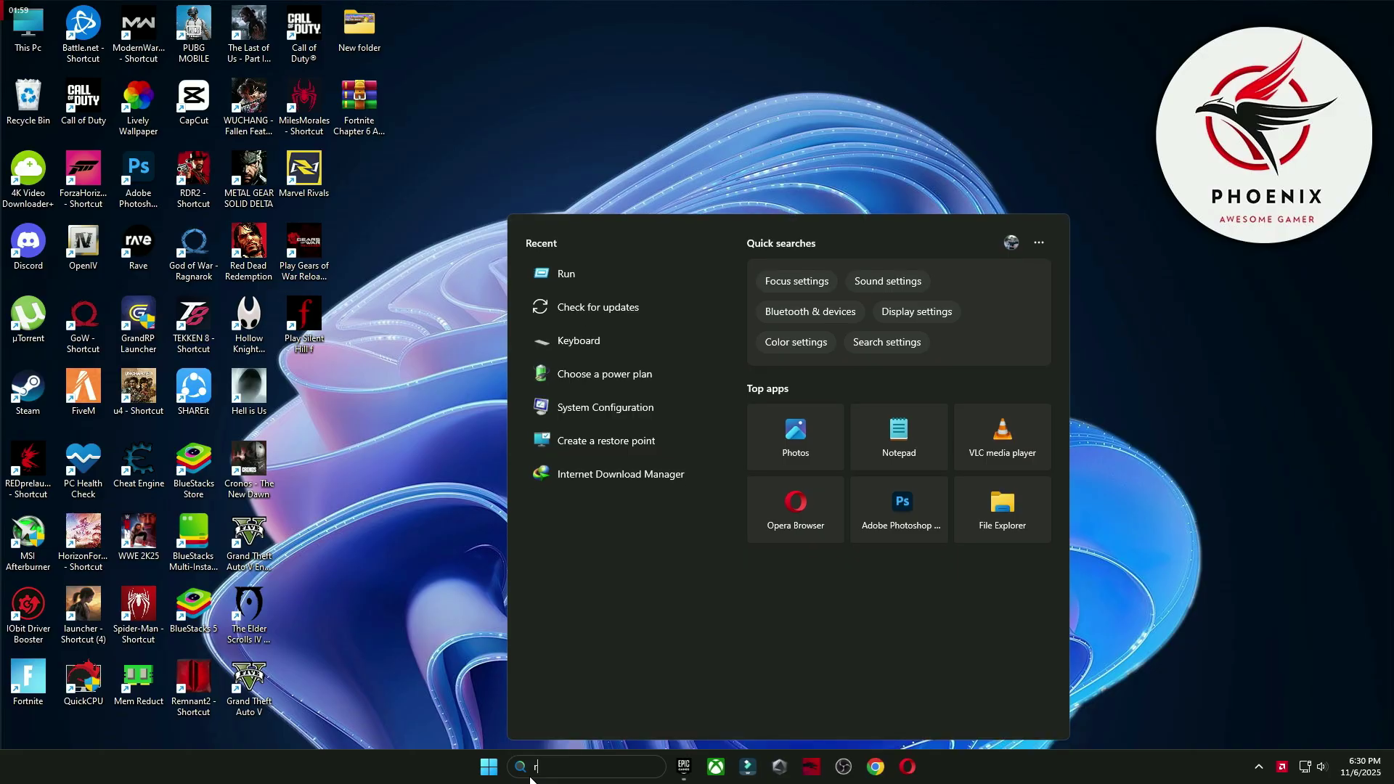
{"action": "type", "text": "u"}
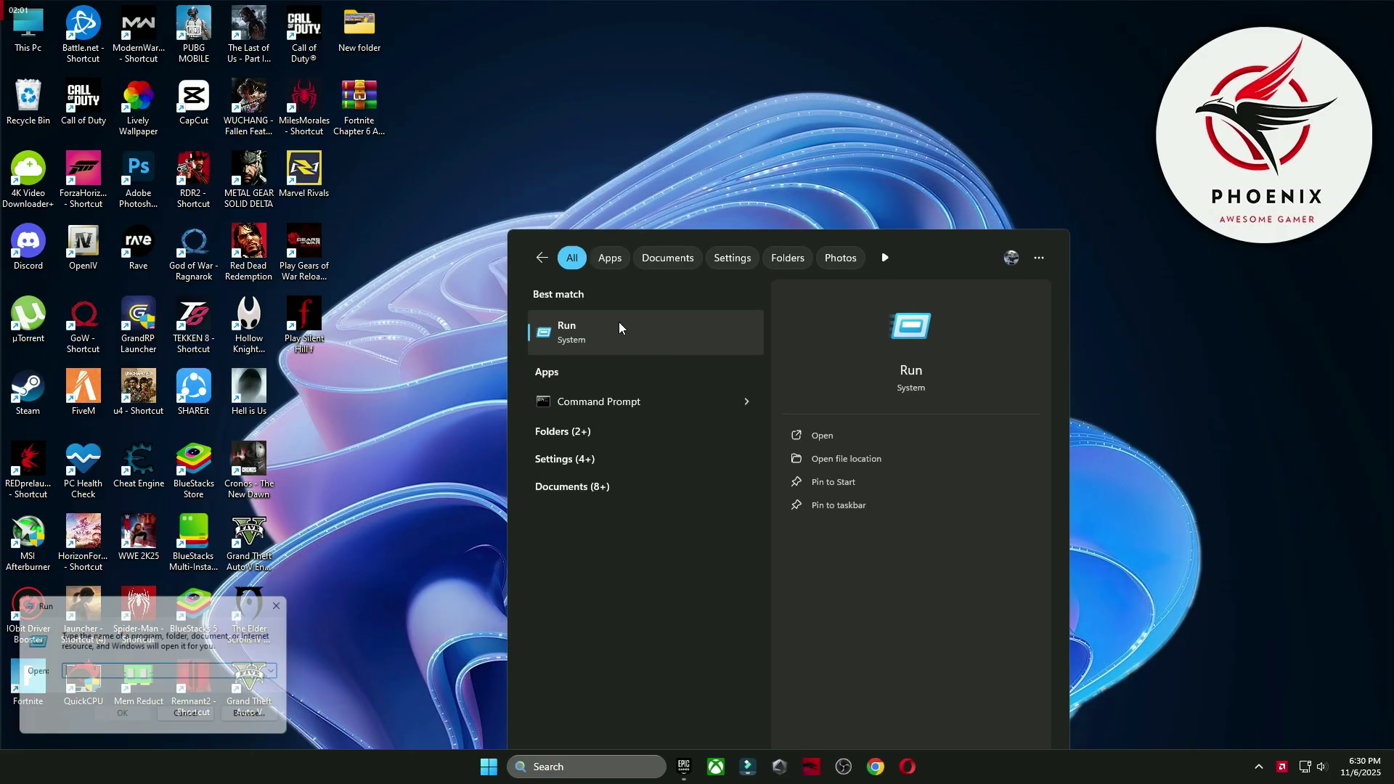
{"action": "left_click", "coordinate": [619, 320]}
{"action": "left_click_drag", "start_coordinate": [231, 608], "coordinate": [791, 212]}
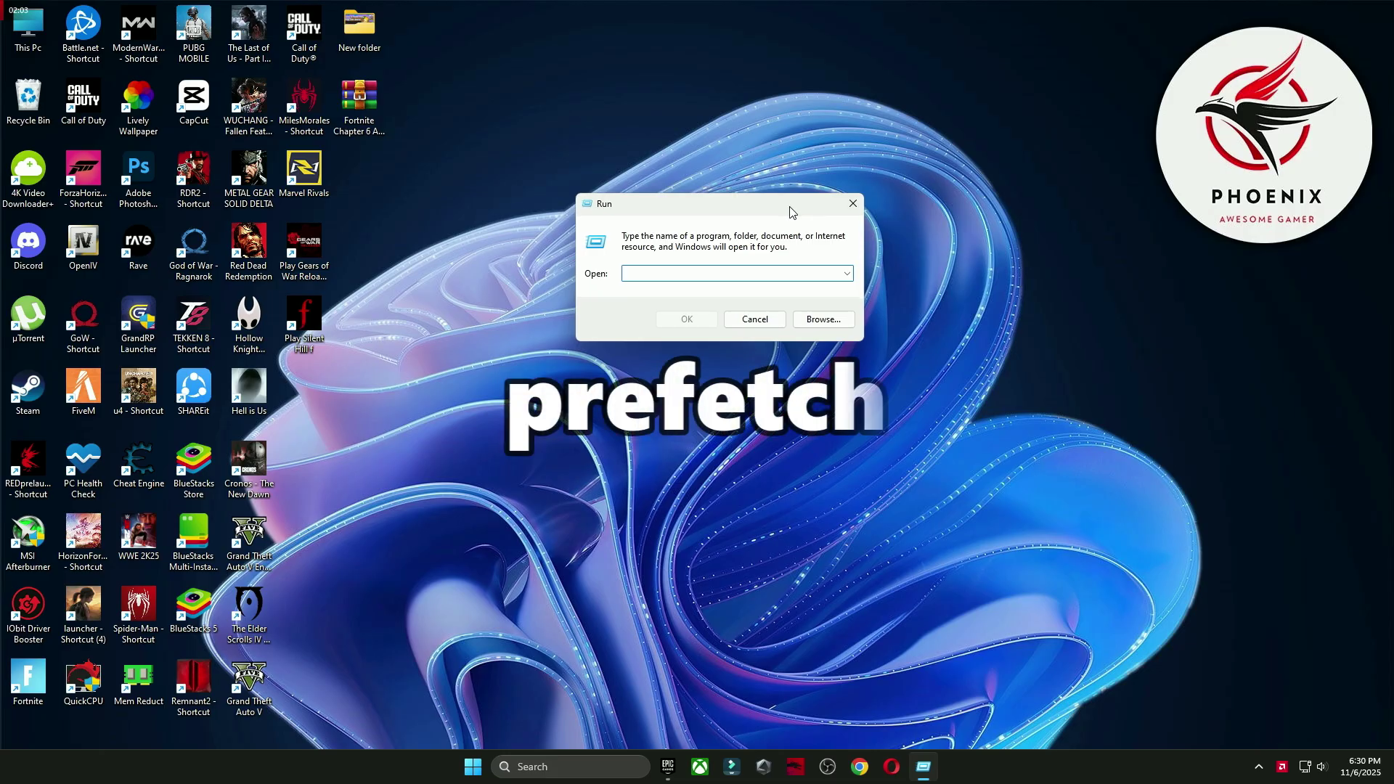
{"action": "type", "text": "prefetch"}
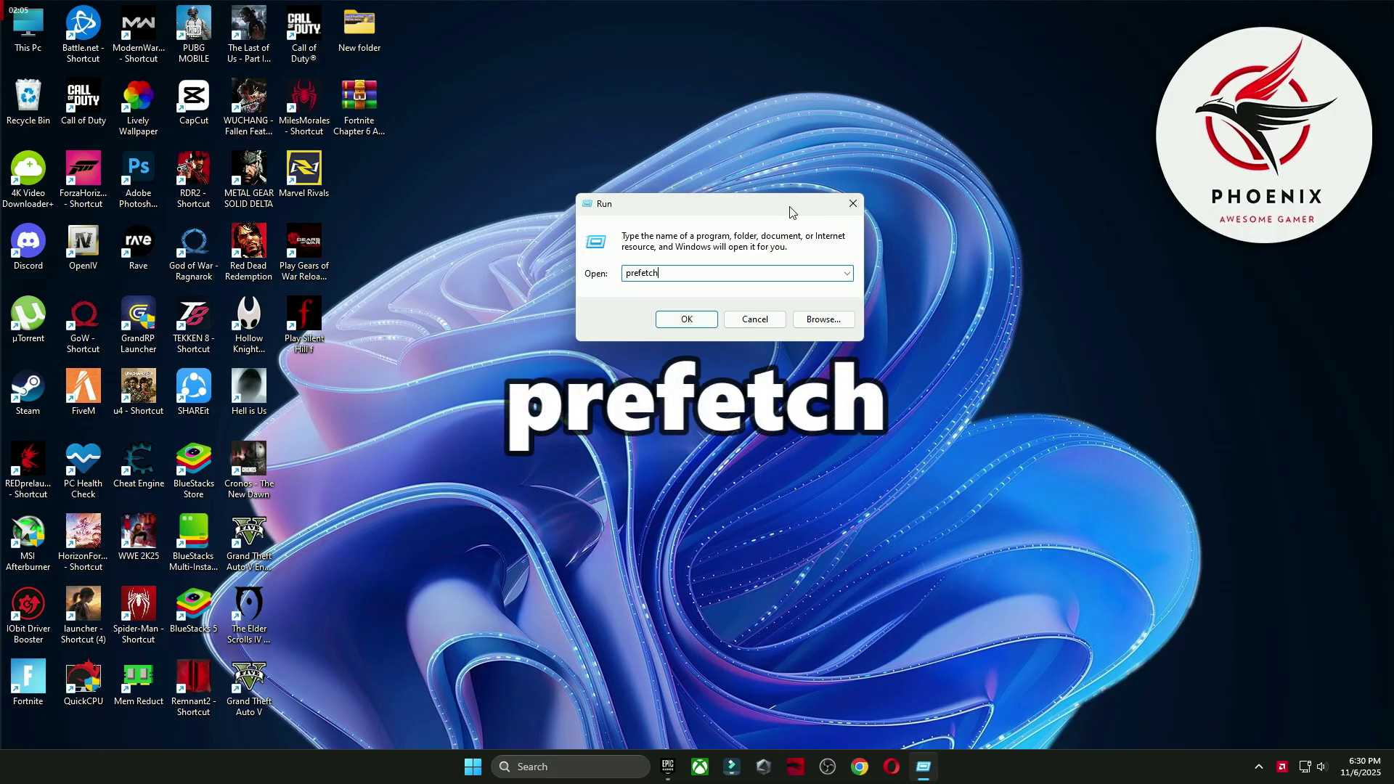
{"action": "left_click", "coordinate": [686, 319]}
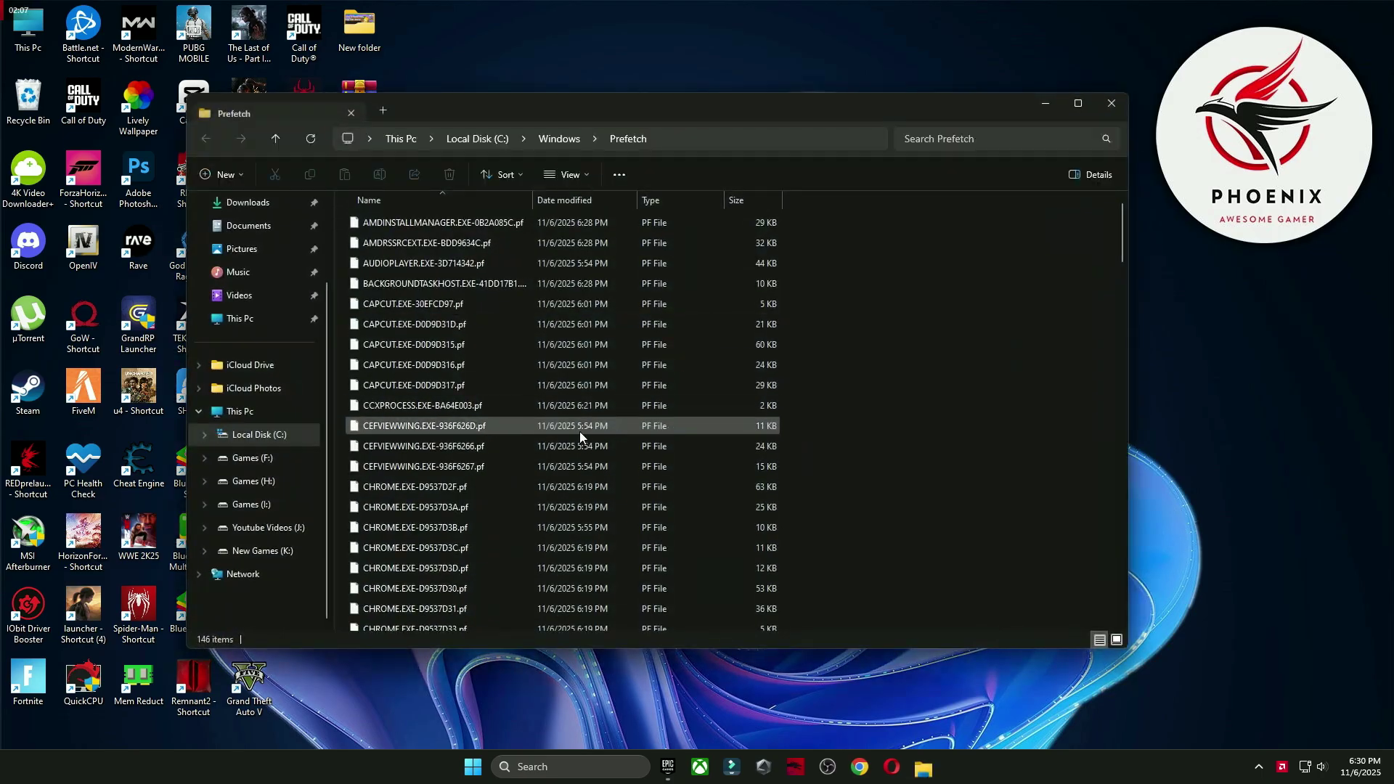
Delete all files in the Prefetch folder, skipping the one in use, and close the folder window.
{"action": "key", "text": "ctrl+a"}
{"action": "key", "text": "Delete"}
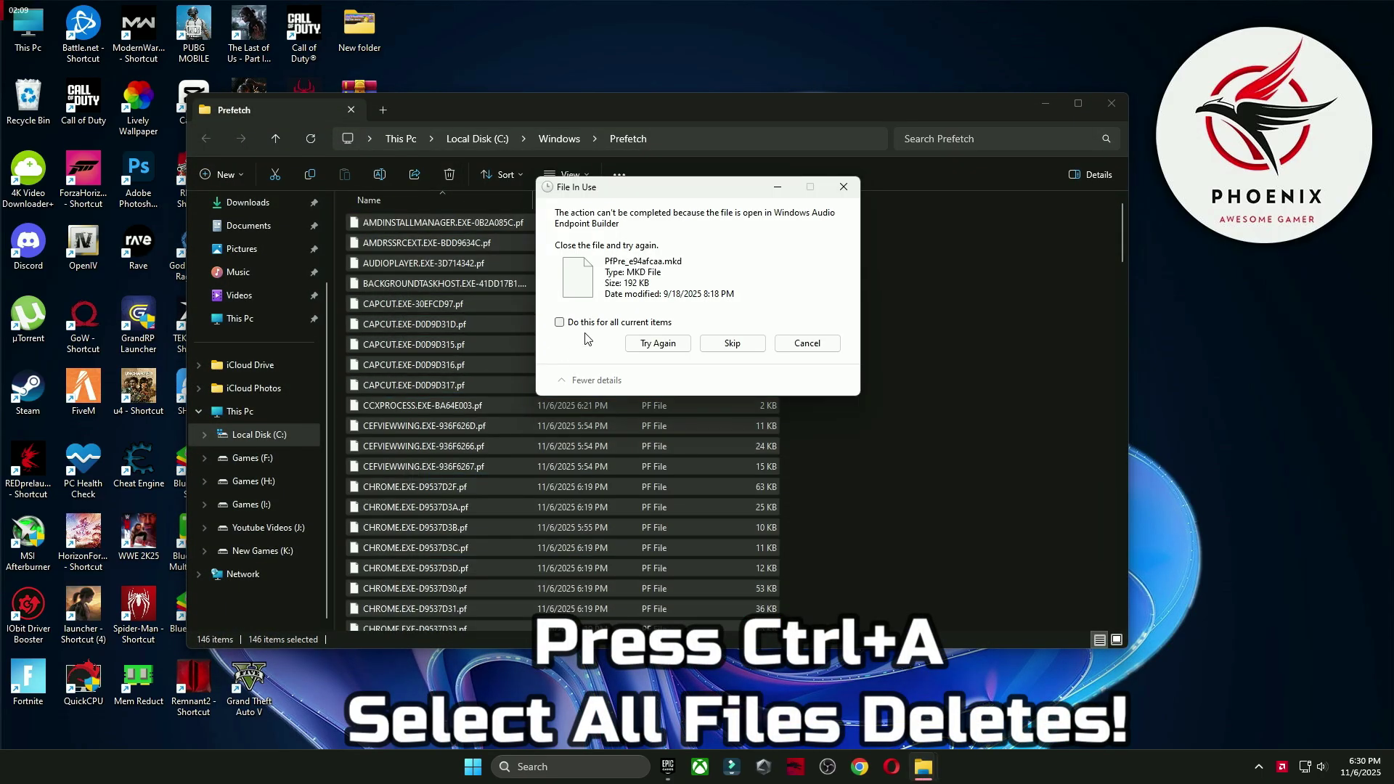
{"action": "left_click", "coordinate": [724, 342]}
{"action": "left_click", "coordinate": [1111, 103]}
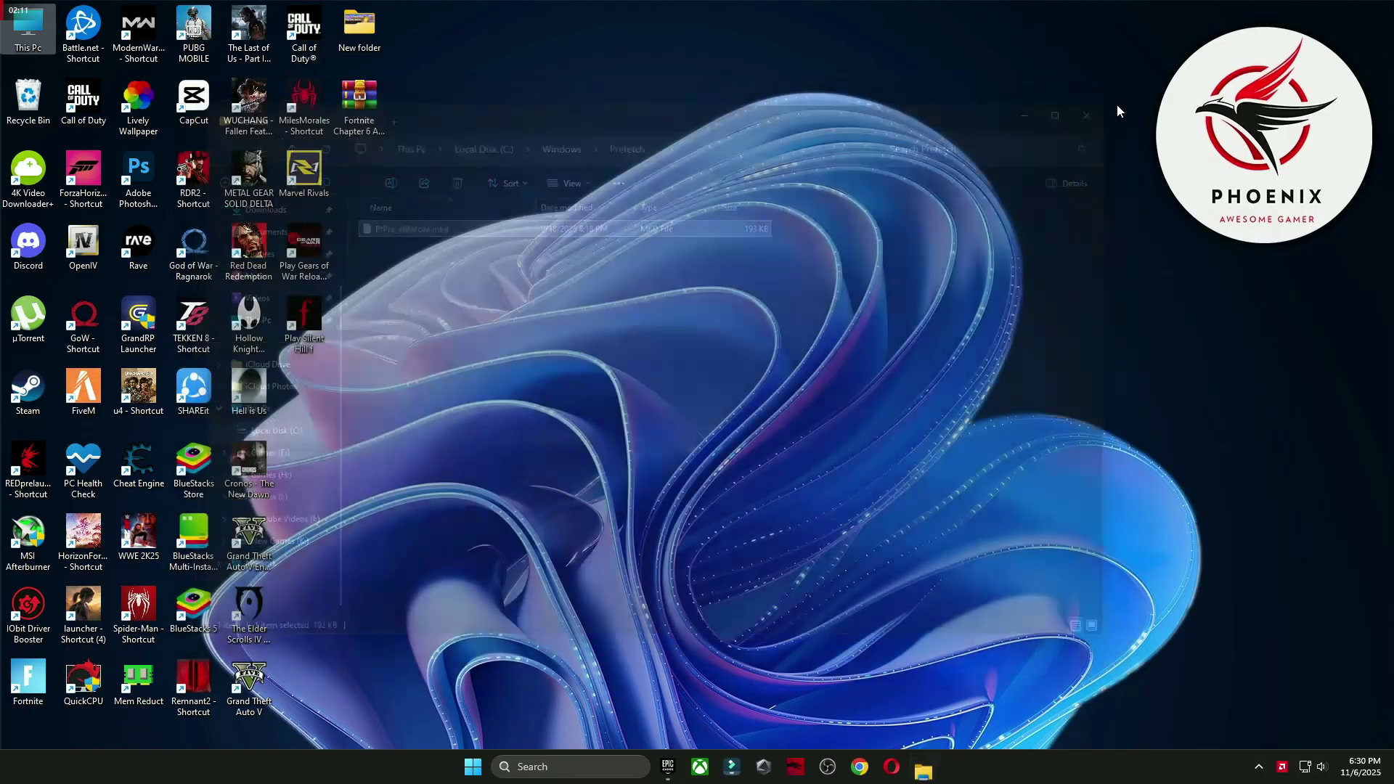
Empty the Recycle Bin, permanently deleting all its items.
{"action": "right_click", "coordinate": [29, 101]}
{"action": "left_click", "coordinate": [100, 171]}
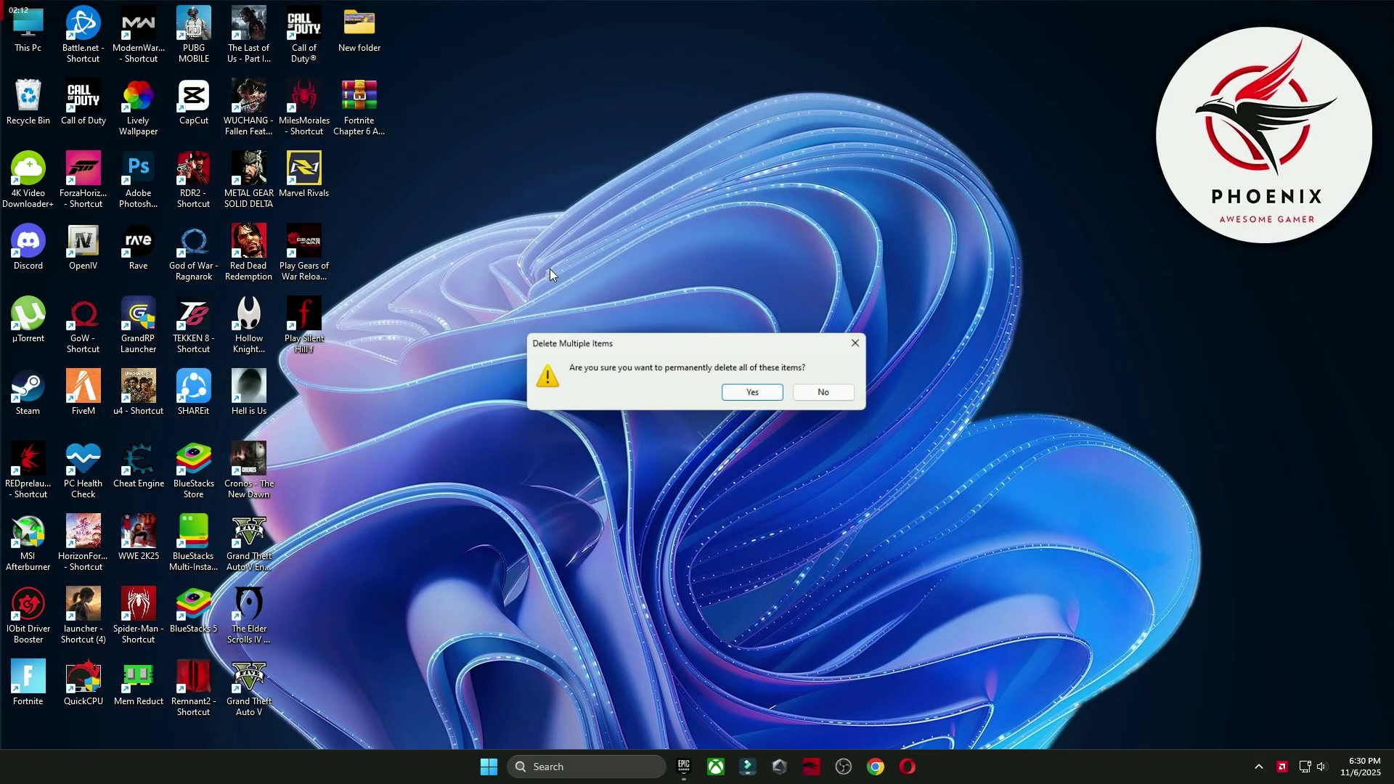
{"action": "left_click", "coordinate": [759, 392]}
Extract the "Fortnite Chapter 6 All Crashes & Error Fixed Pack Phoenix" archive to its own folder on the desktop.
{"action": "left_click_drag", "start_coordinate": [570, 192], "coordinate": [710, 200]}
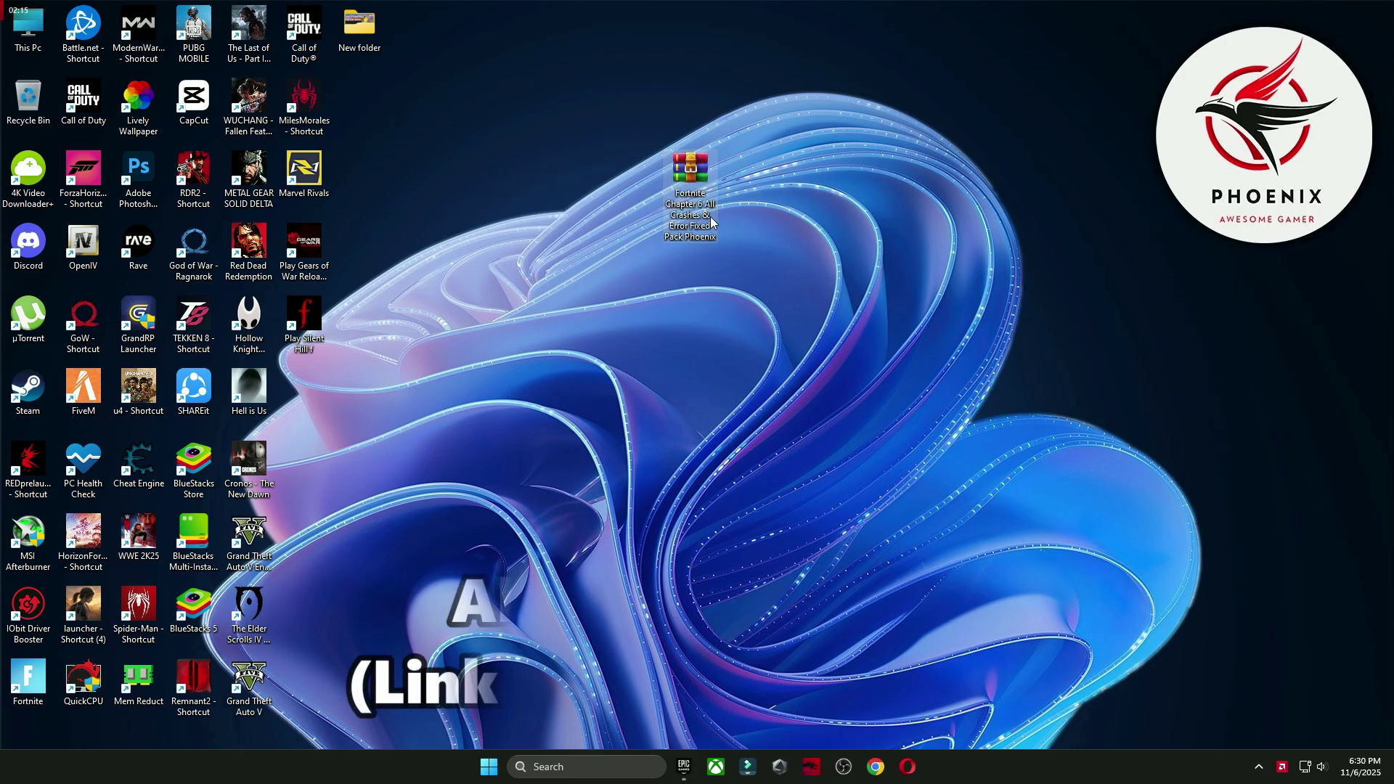
{"action": "right_click", "coordinate": [678, 186]}
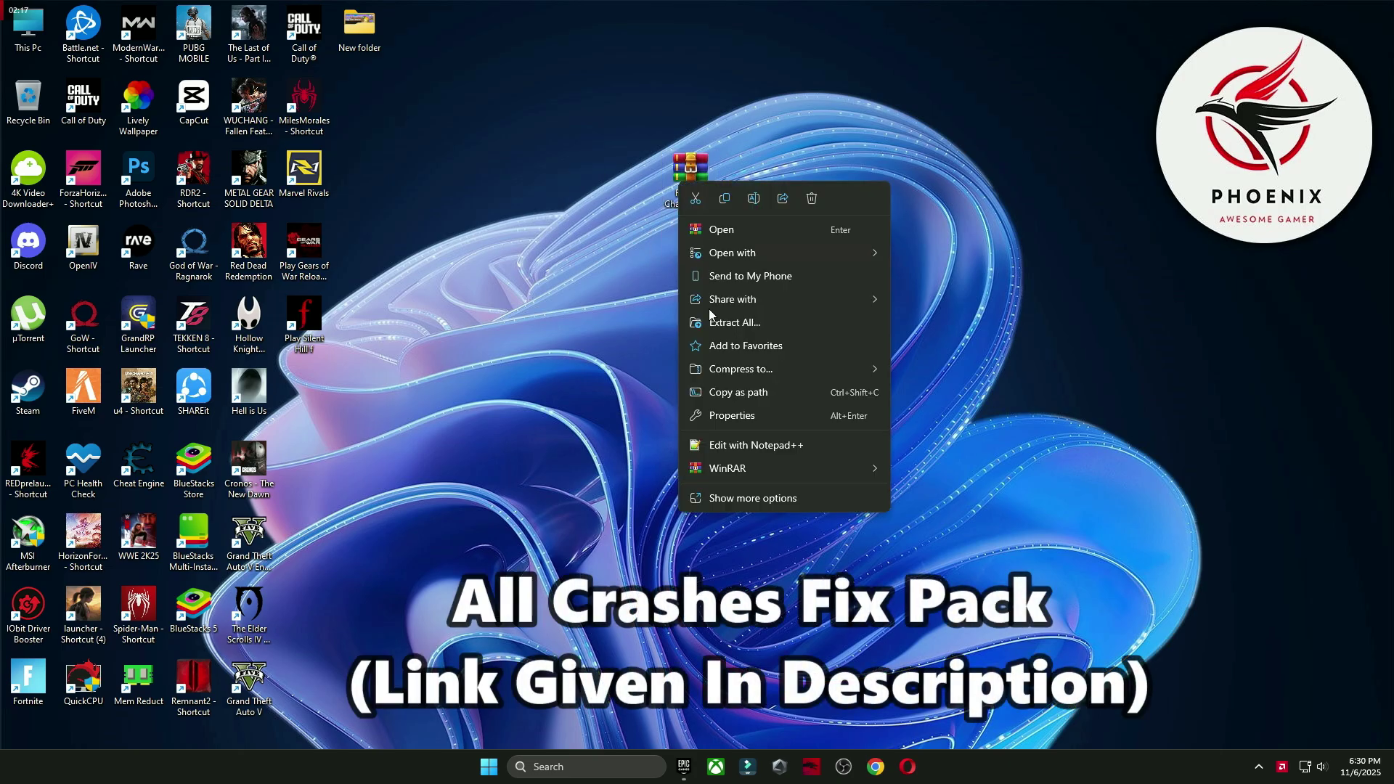
{"action": "mouse_move", "coordinate": [730, 470]}
{"action": "left_click", "coordinate": [951, 548]}
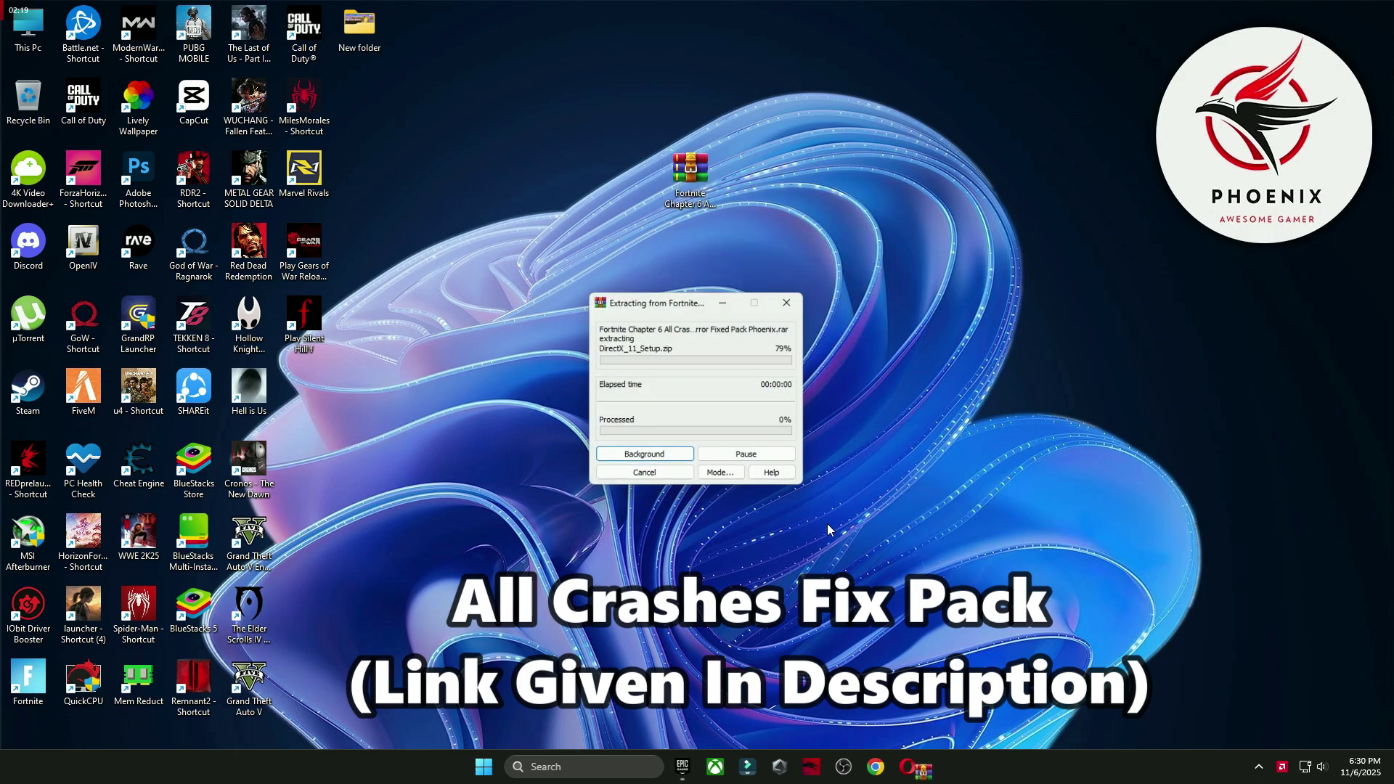
Move the extracted pack folder next to its archive and open the DIRECTX INSTALL folder inside it.
{"action": "left_click_drag", "start_coordinate": [311, 392], "coordinate": [559, 211]}
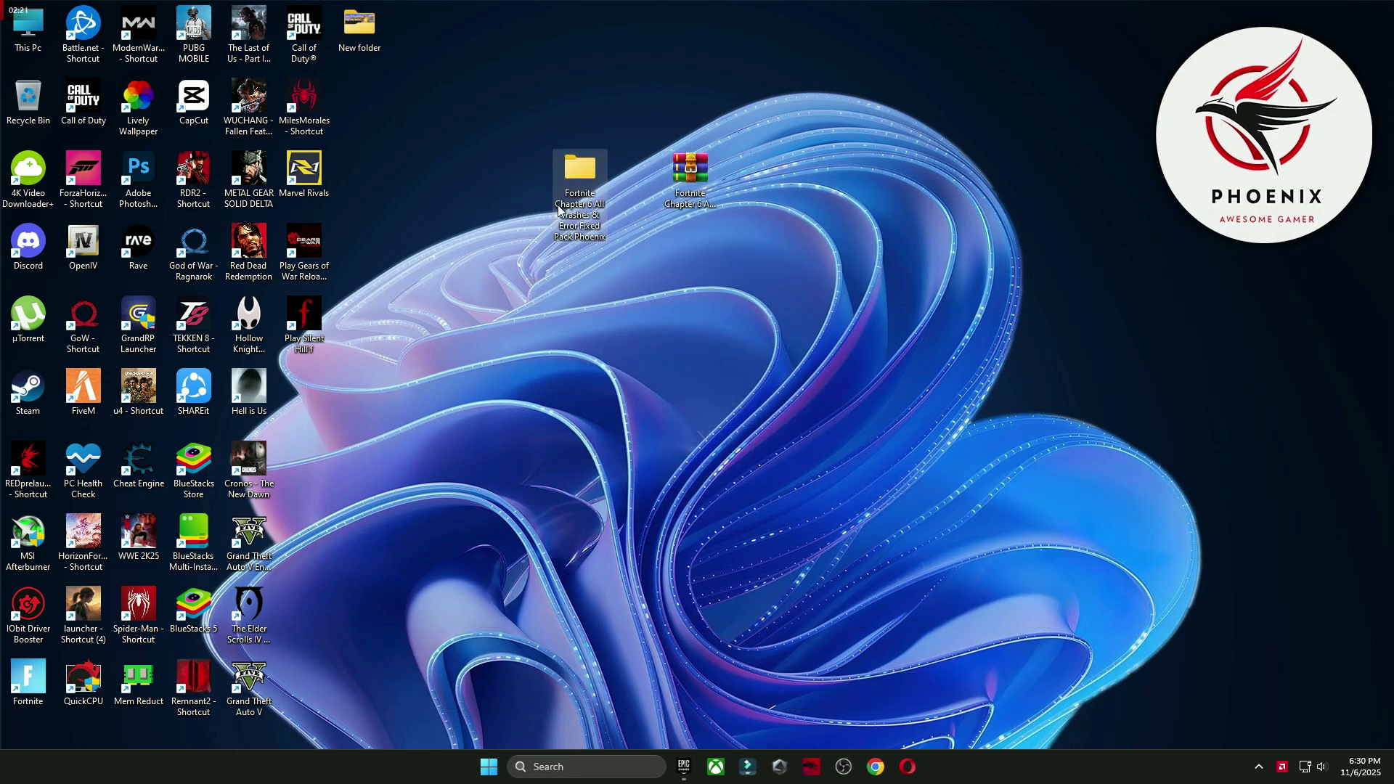
{"action": "double_click", "coordinate": [570, 168]}
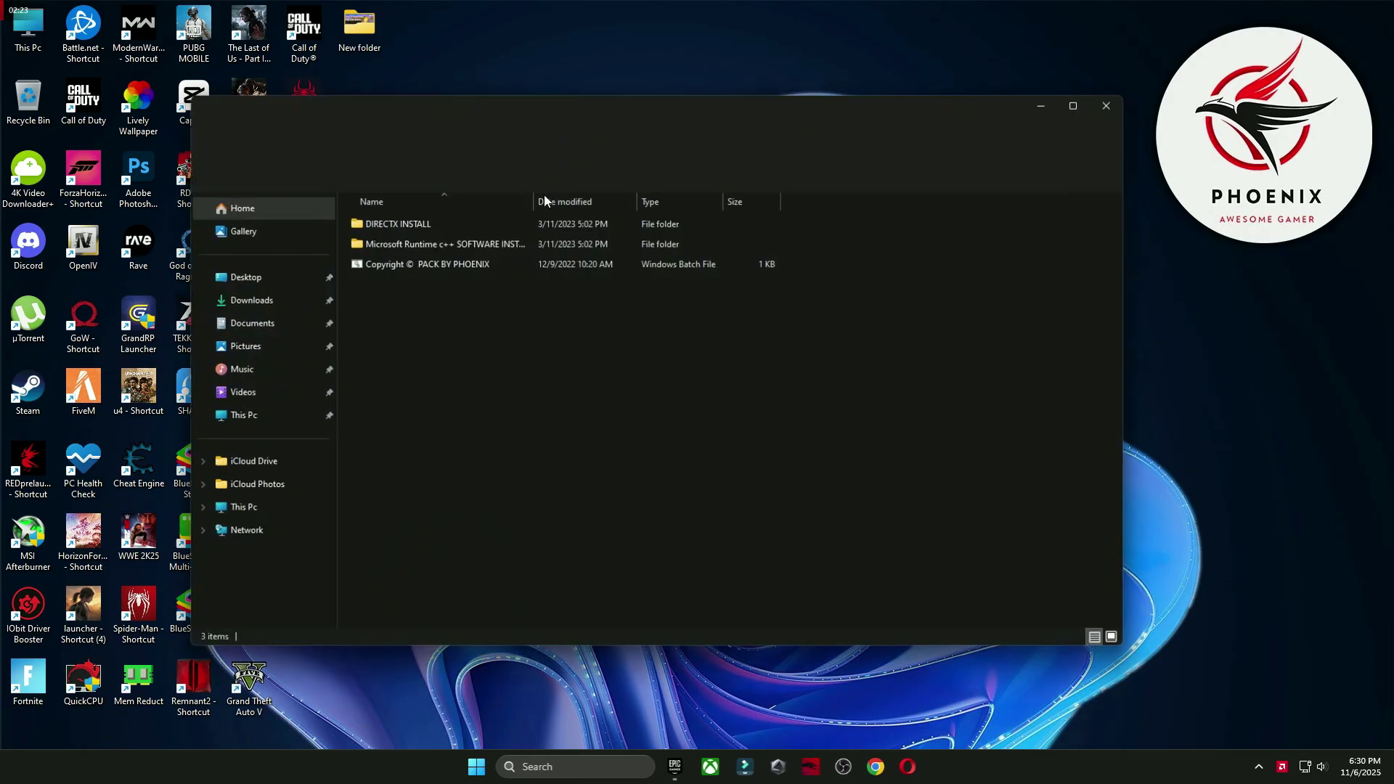
{"action": "double_click", "coordinate": [386, 221]}
Launch DXSETUP.exe from the DirectX_11_Setup archive and allow it to make changes to the device.
{"action": "double_click", "coordinate": [389, 243]}
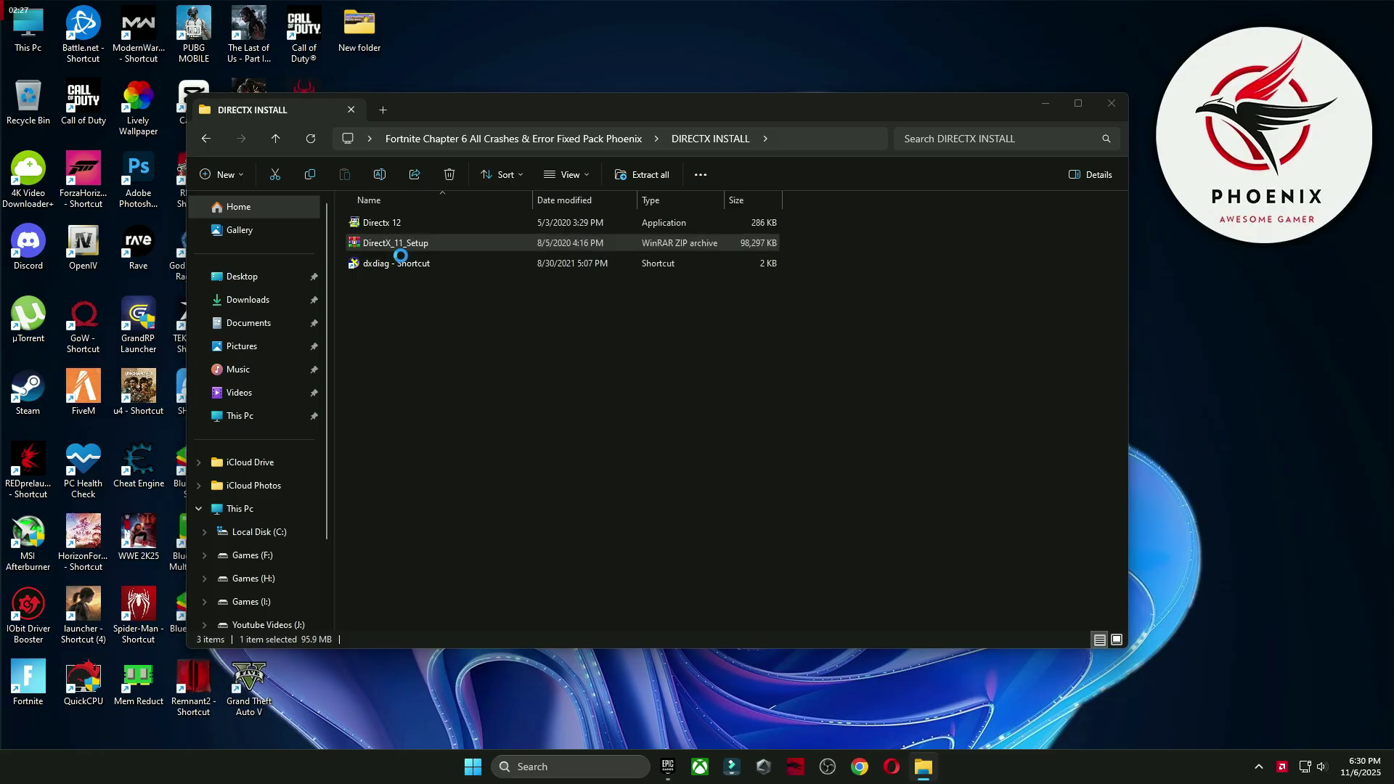
{"action": "left_click", "coordinate": [973, 163]}
{"action": "left_click_drag", "start_coordinate": [1076, 254], "coordinate": [859, 587]}
{"action": "double_click", "coordinate": [91, 612]}
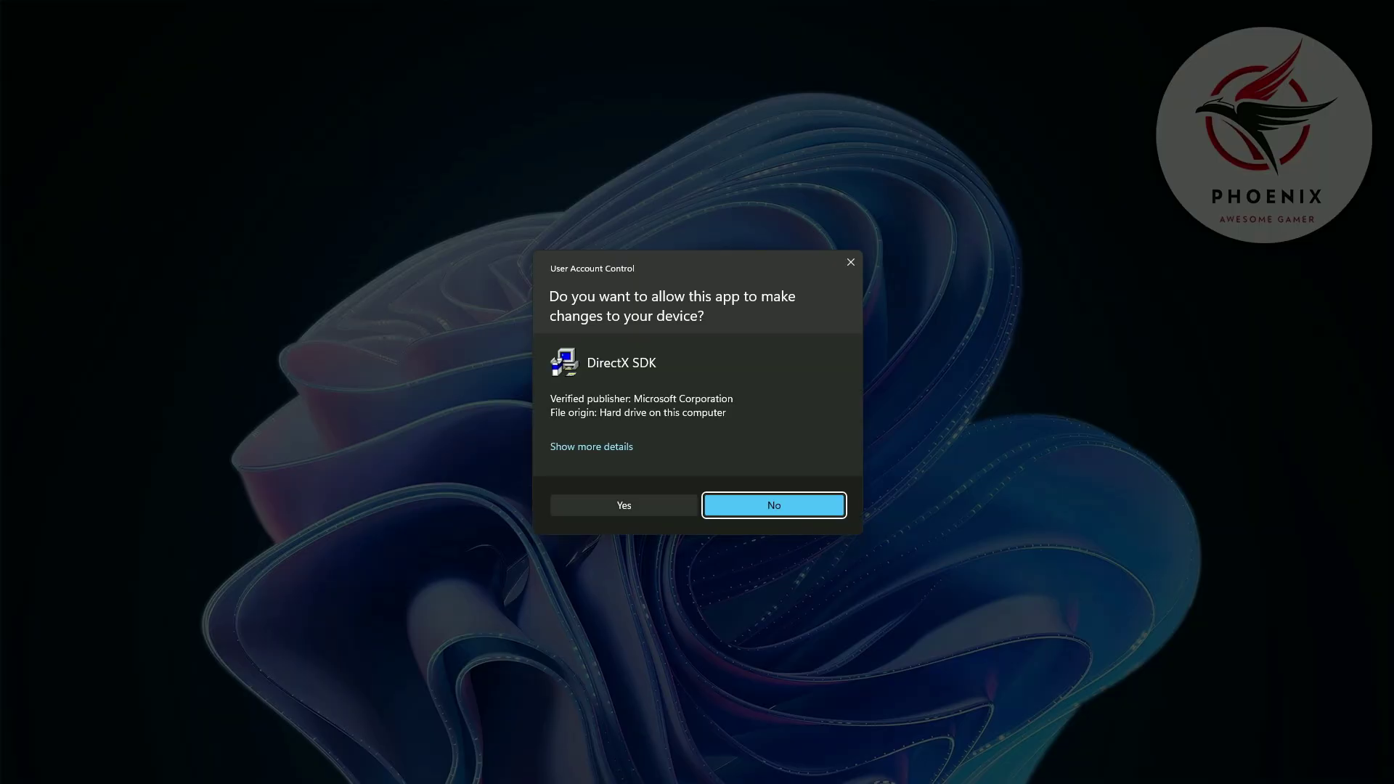
{"action": "left_click", "coordinate": [622, 504]}
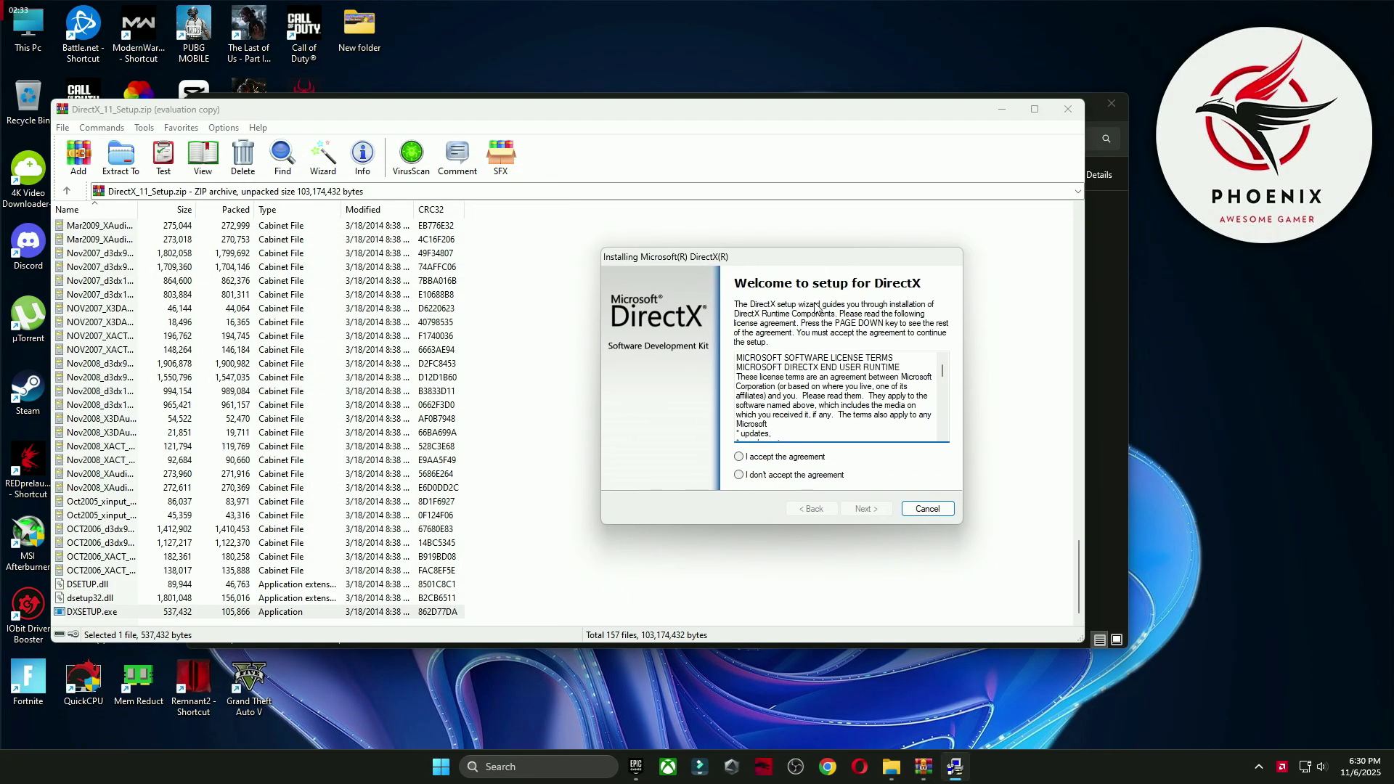
Accept the DirectX license agreement, install the runtime components, finish the setup and close the archive.
{"action": "left_click", "coordinate": [784, 457]}
{"action": "left_click", "coordinate": [867, 508]}
{"action": "left_click", "coordinate": [866, 508]}
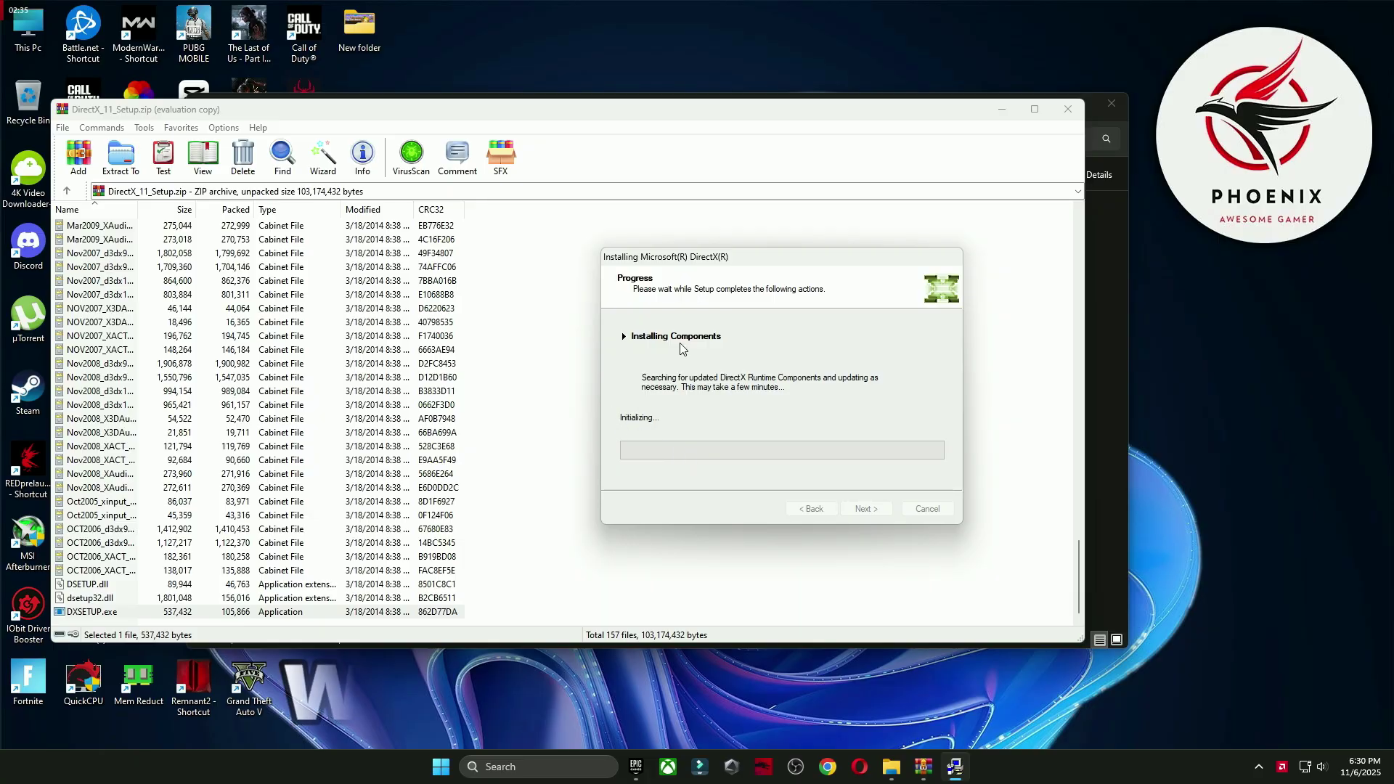
{"action": "mouse_move", "coordinate": [810, 271]}
{"action": "left_mouse_down"}
{"action": "mouse_move", "coordinate": [840, 230]}
{"action": "mouse_move", "coordinate": [737, 255]}
{"action": "mouse_move", "coordinate": [797, 252]}
{"action": "left_mouse_up"}
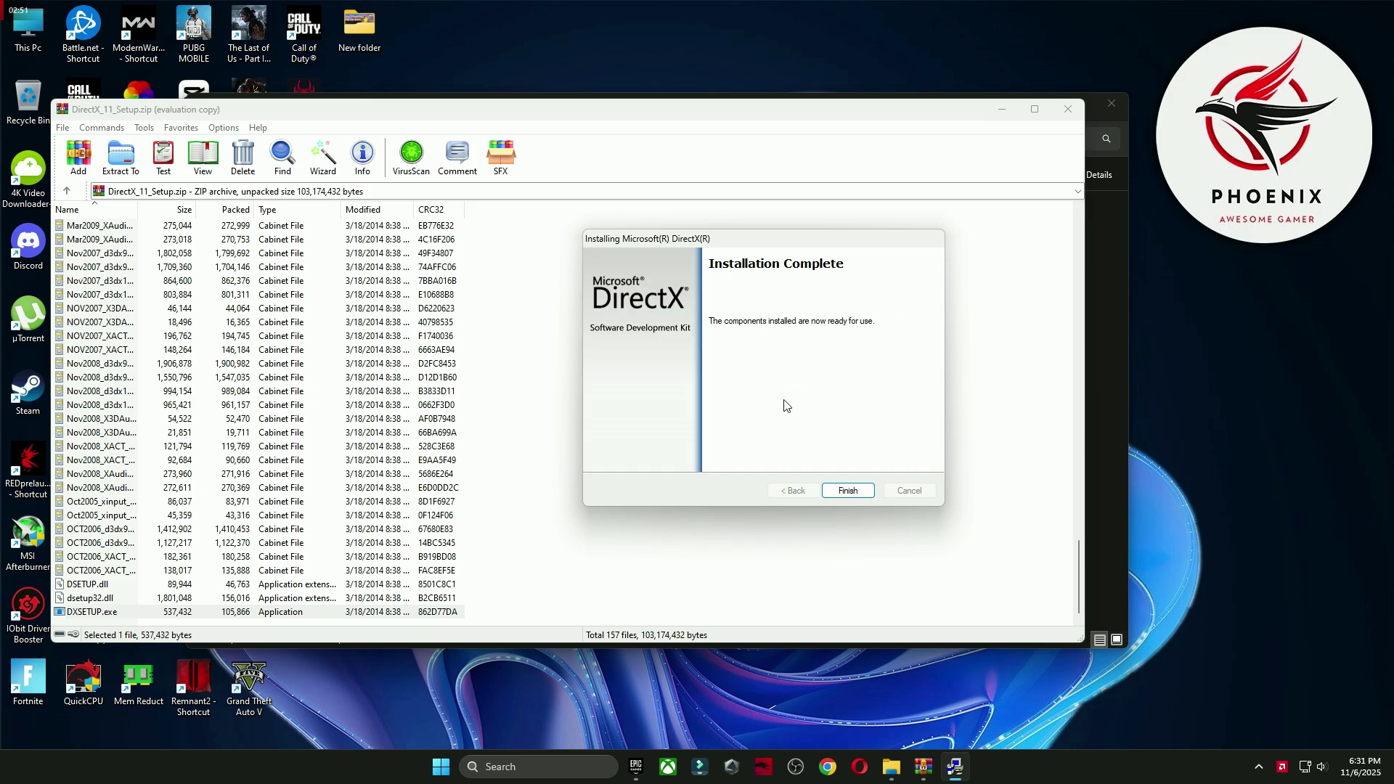
{"action": "left_click", "coordinate": [850, 491]}
{"action": "left_click", "coordinate": [1066, 107]}
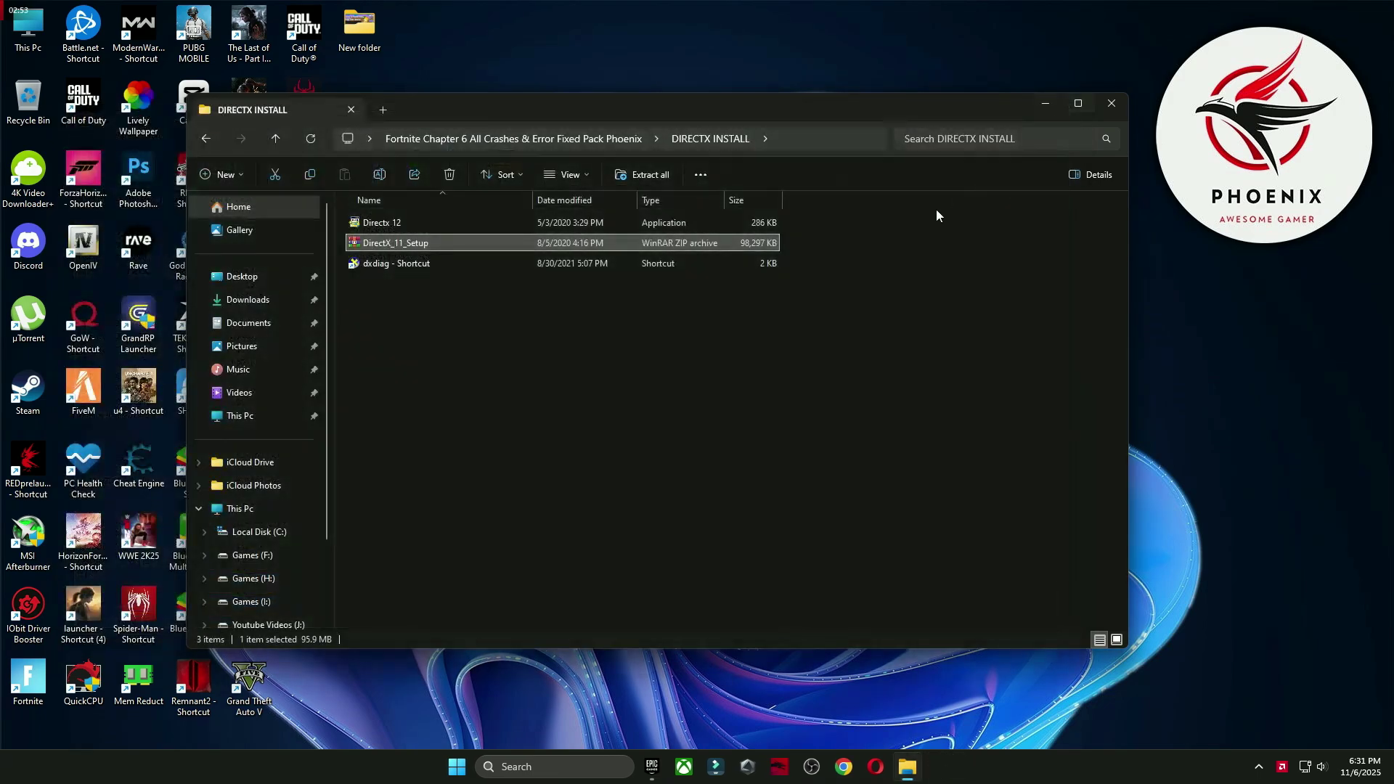
Run the Directx 12 installer, allow it to make changes, accept the license agreement and continue past the Bing Bar offer.
{"action": "double_click", "coordinate": [381, 222]}
{"action": "left_click", "coordinate": [665, 512]}
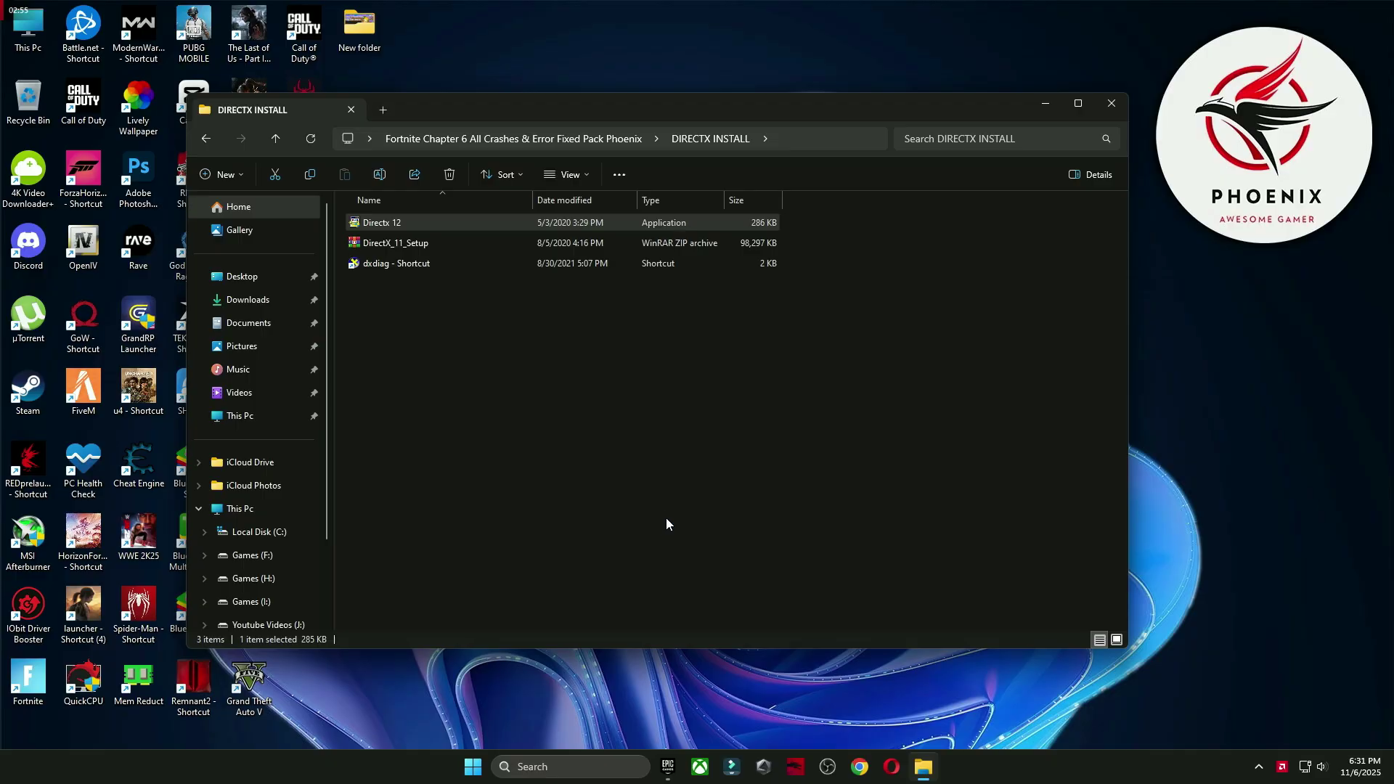
{"action": "left_click_drag", "start_coordinate": [307, 69], "coordinate": [594, 169]}
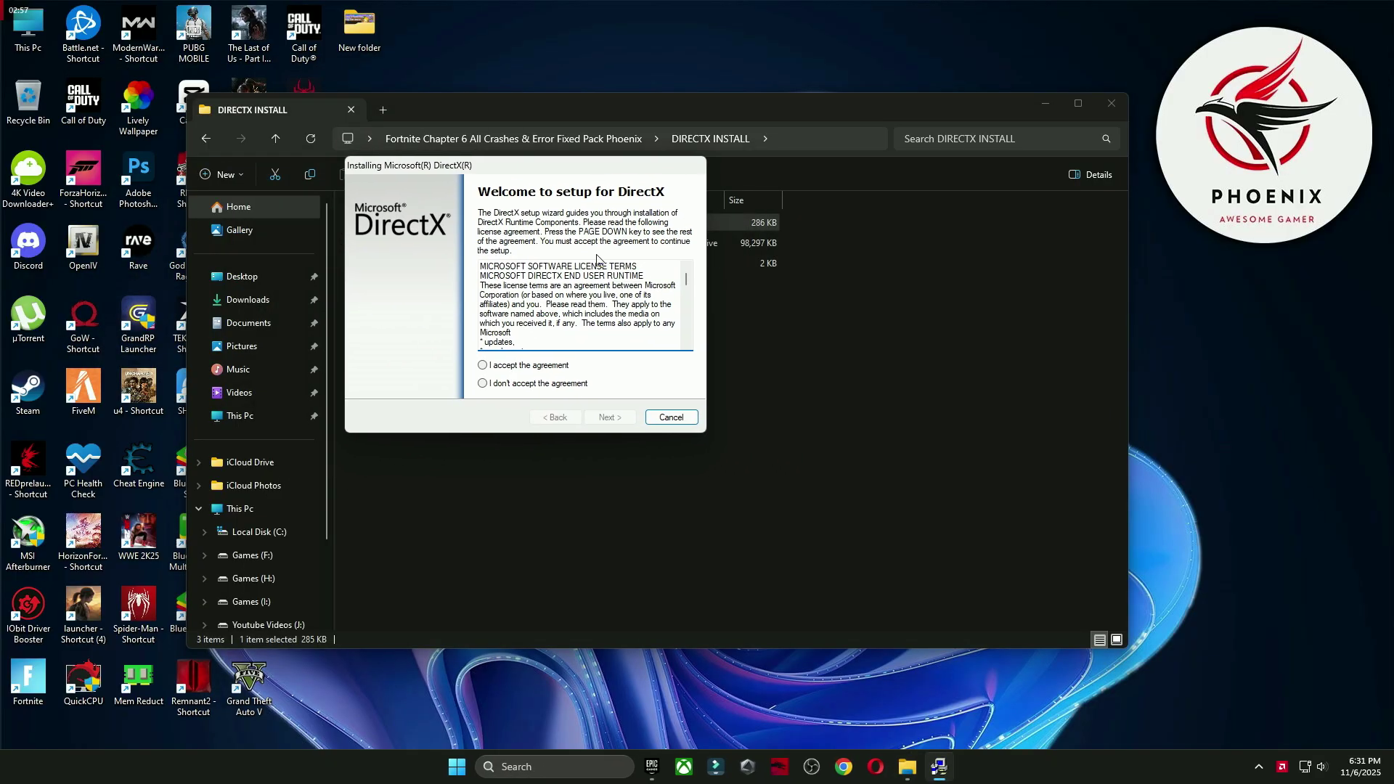
{"action": "left_click", "coordinate": [482, 365]}
{"action": "left_click", "coordinate": [604, 417]}
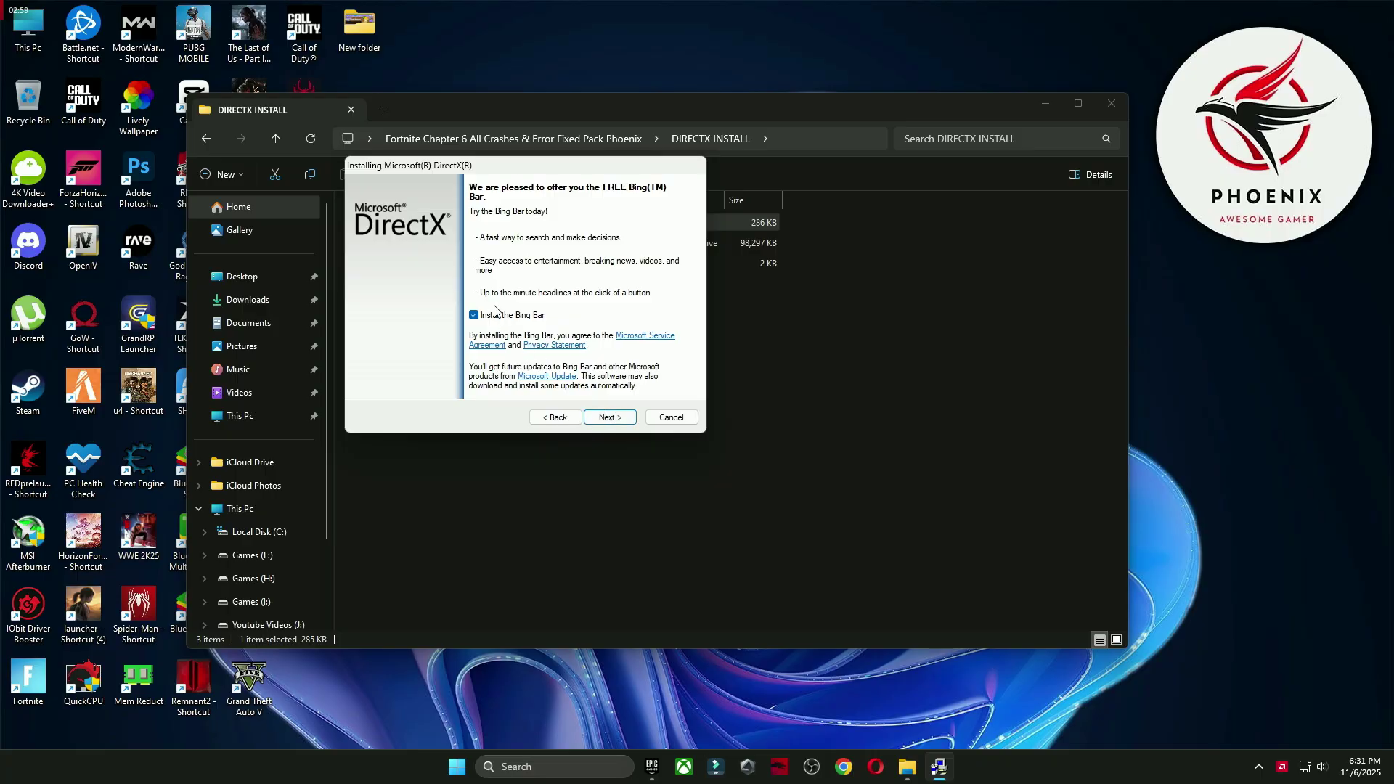
{"action": "left_click", "coordinate": [608, 417]}
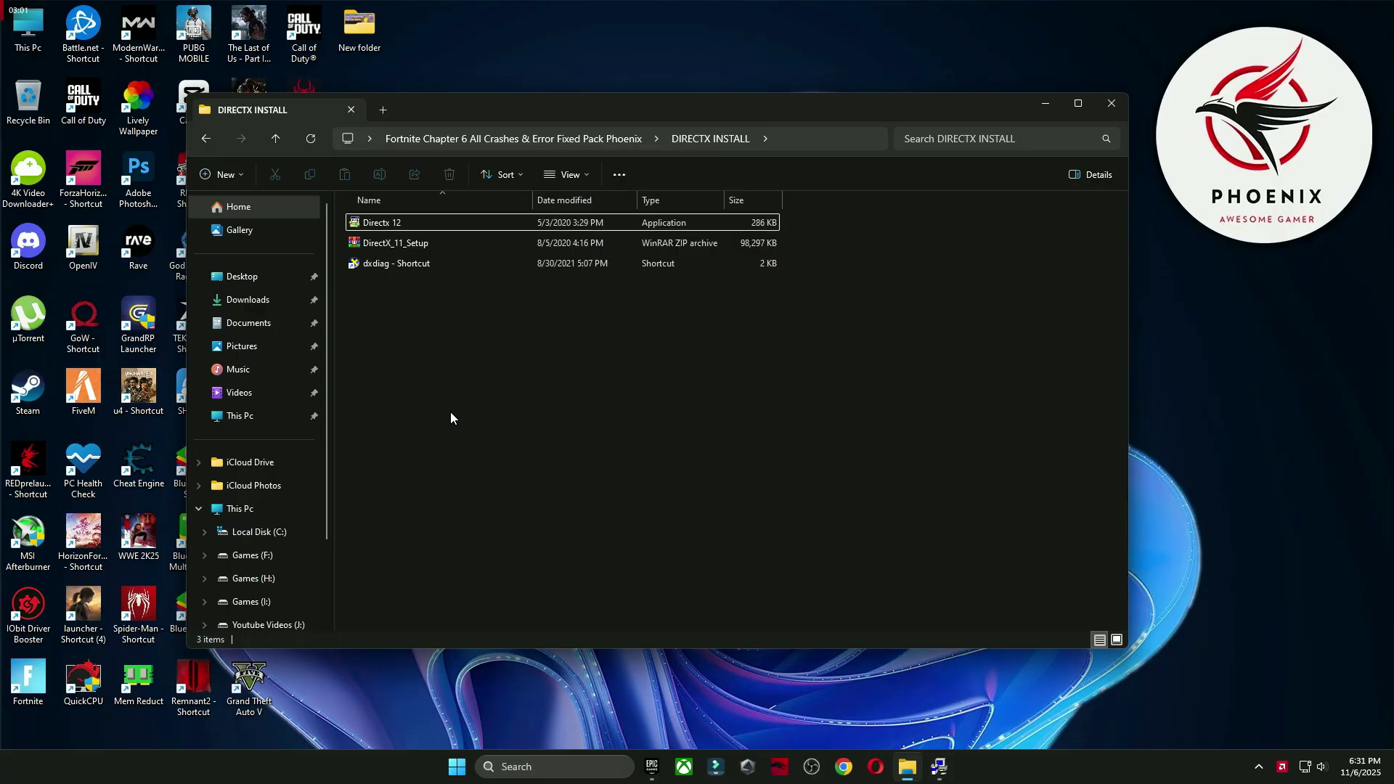
Open the dxdiag shortcut to check the DirectX version, and close the diagnostic tool and the DirectX setup.
{"action": "left_click", "coordinate": [395, 263]}
{"action": "left_click", "coordinate": [1034, 106]}
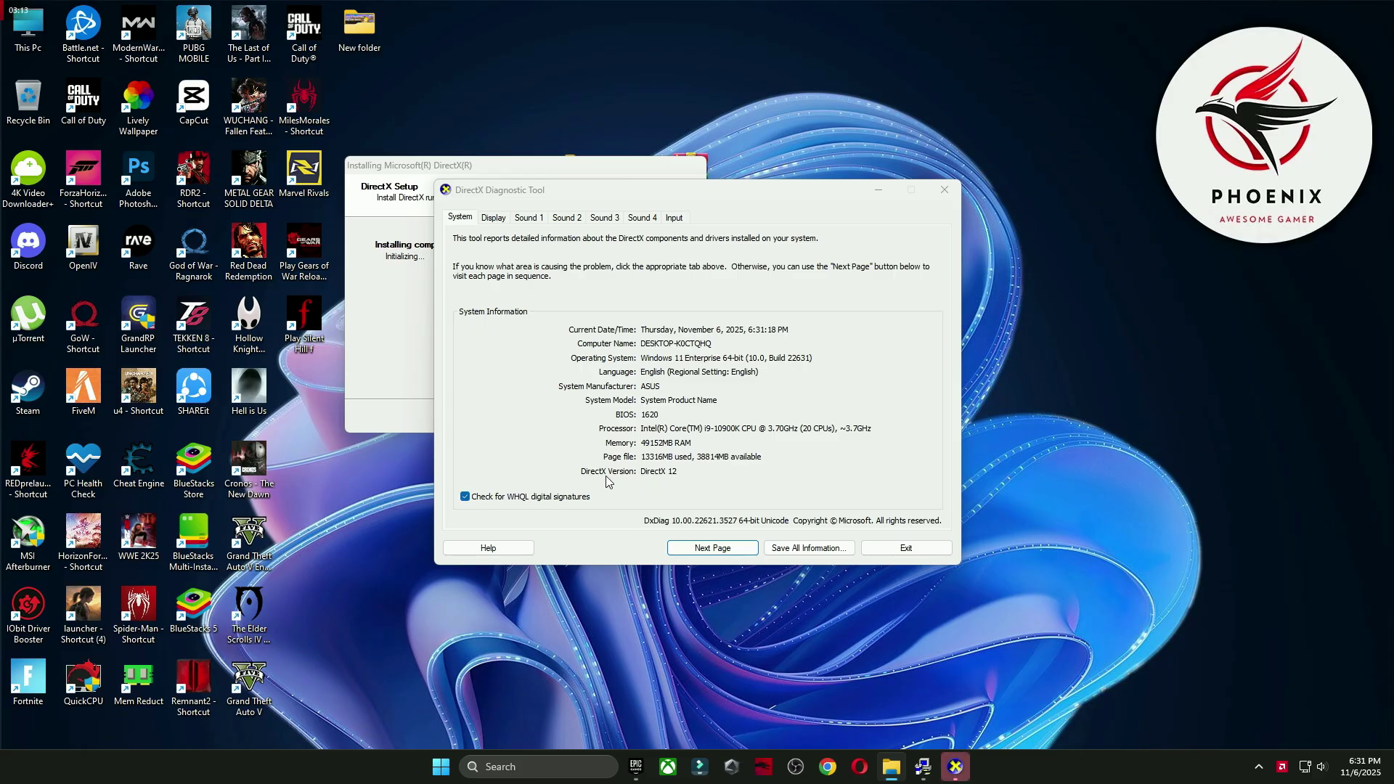
{"action": "left_click", "coordinate": [609, 419]}
{"action": "left_click", "coordinate": [905, 548]}
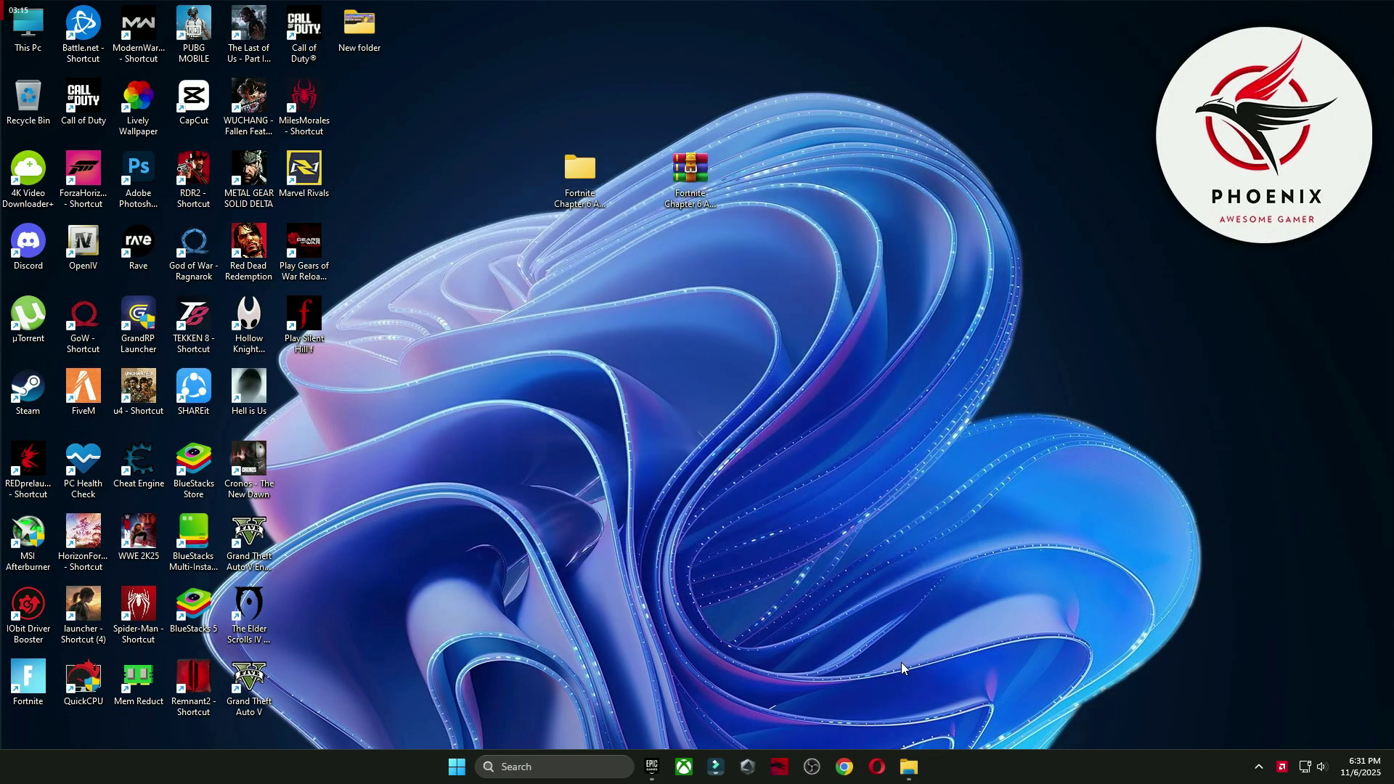
Open the Microsoft Runtime c++ software folder in the extracted pack and launch the runtime installer inside it.
{"action": "left_click", "coordinate": [923, 768]}
{"action": "left_click", "coordinate": [275, 138]}
{"action": "left_click", "coordinate": [392, 242]}
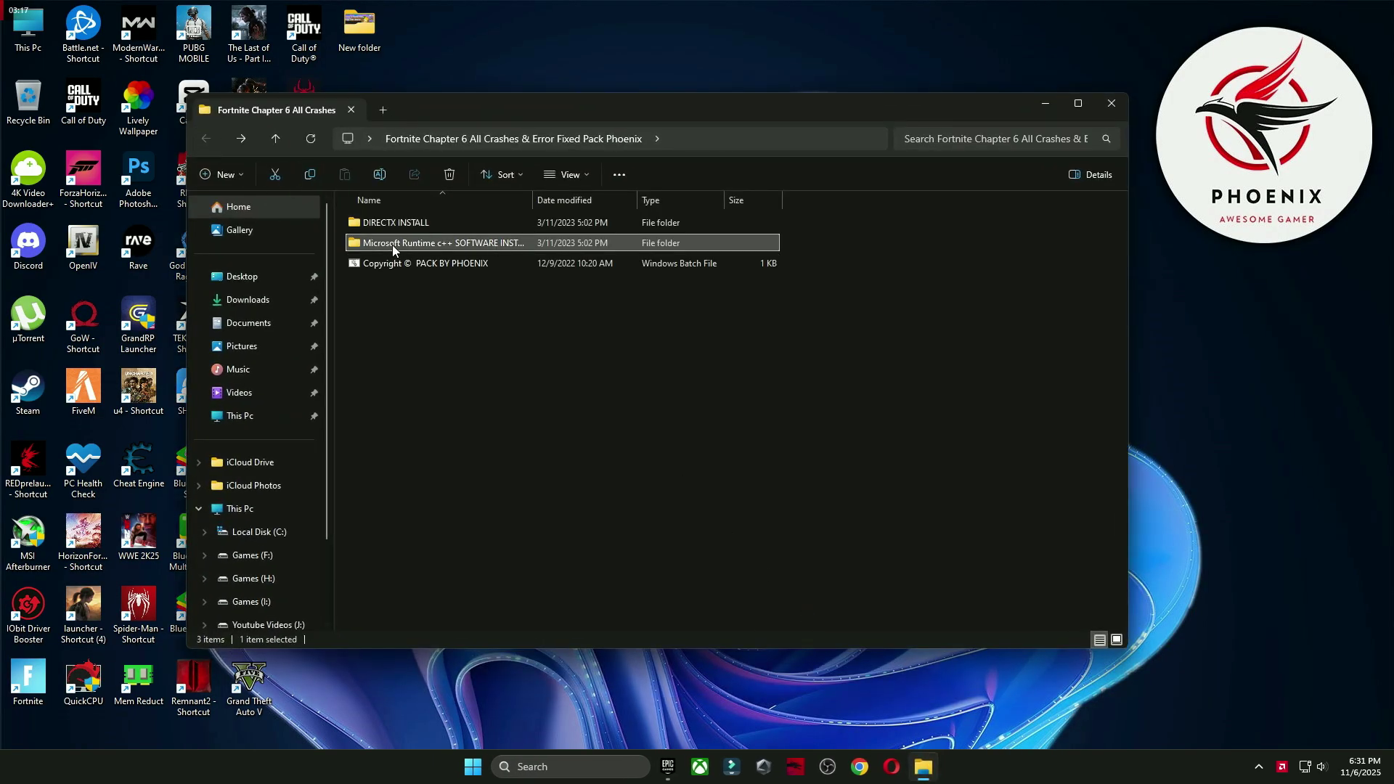
{"action": "double_click", "coordinate": [392, 242]}
{"action": "double_click", "coordinate": [385, 222]}
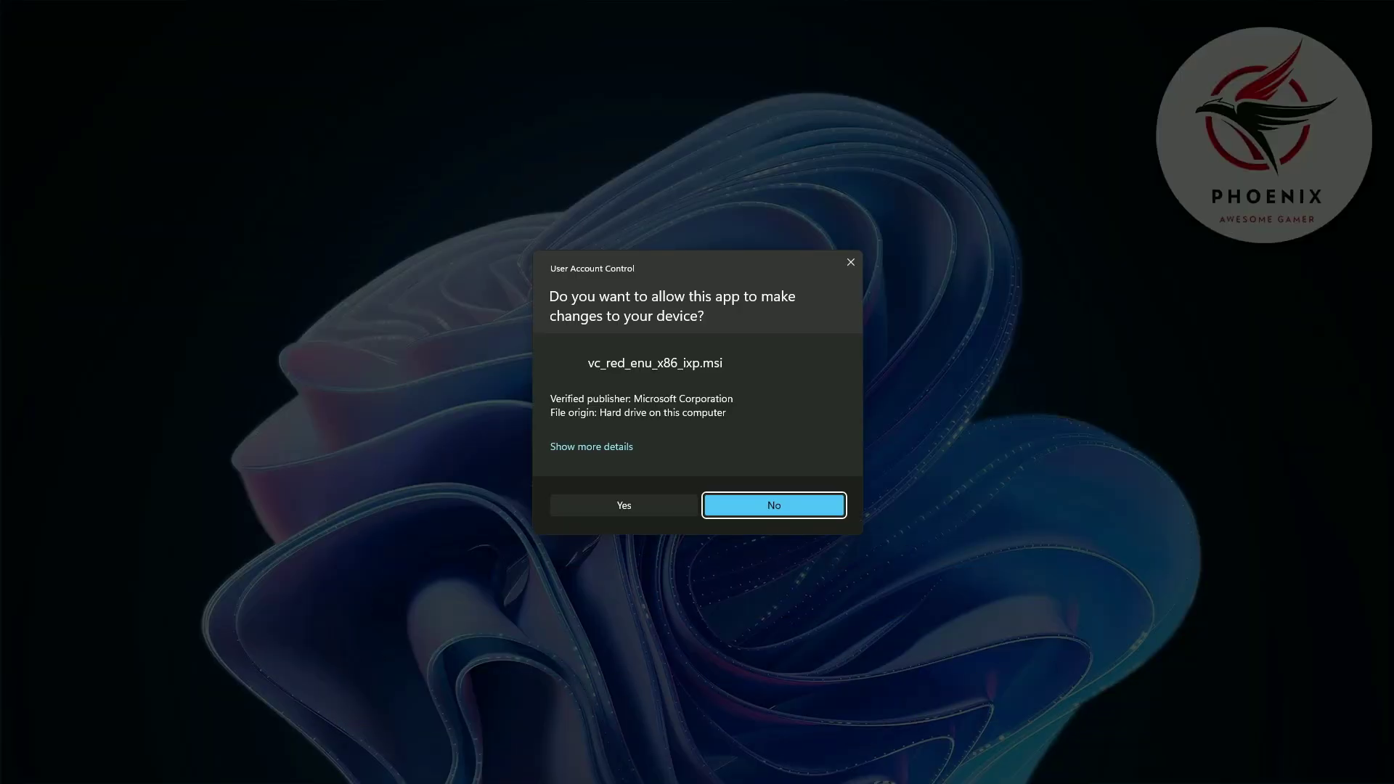
Allow each x86 and x64 Microsoft Visual C++ redistributable package to make changes to the device until all runtimes are installed.
{"action": "left_click", "coordinate": [669, 501]}
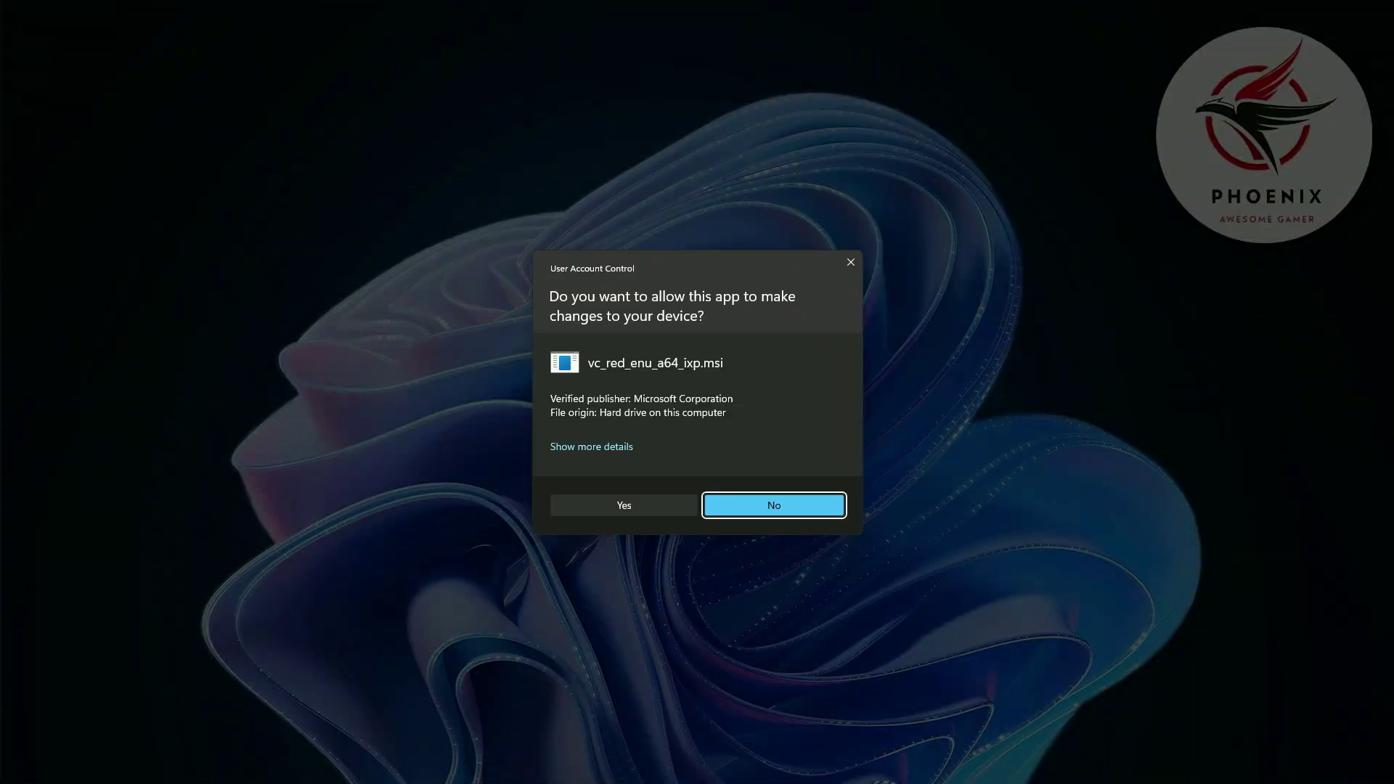
{"action": "left_click", "coordinate": [658, 505]}
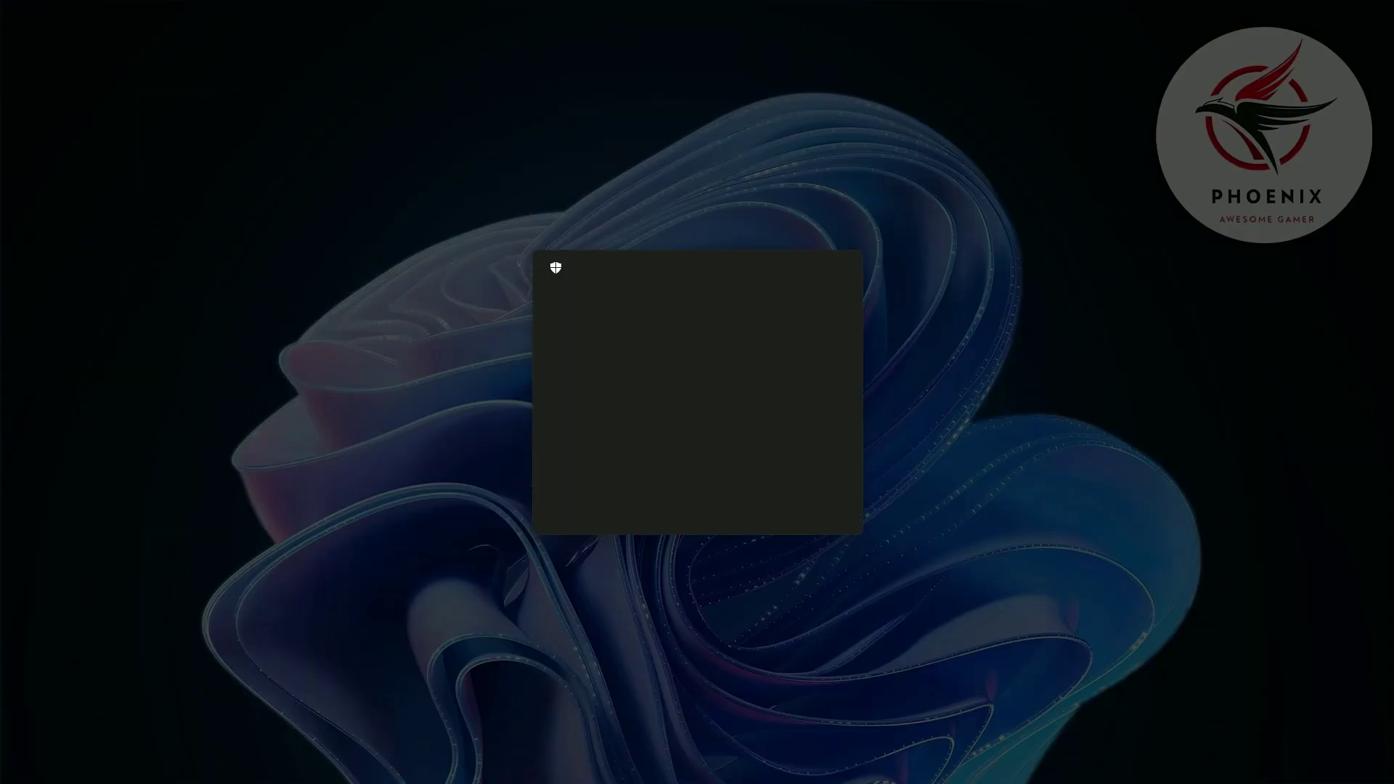
{"action": "left_click", "coordinate": [656, 511]}
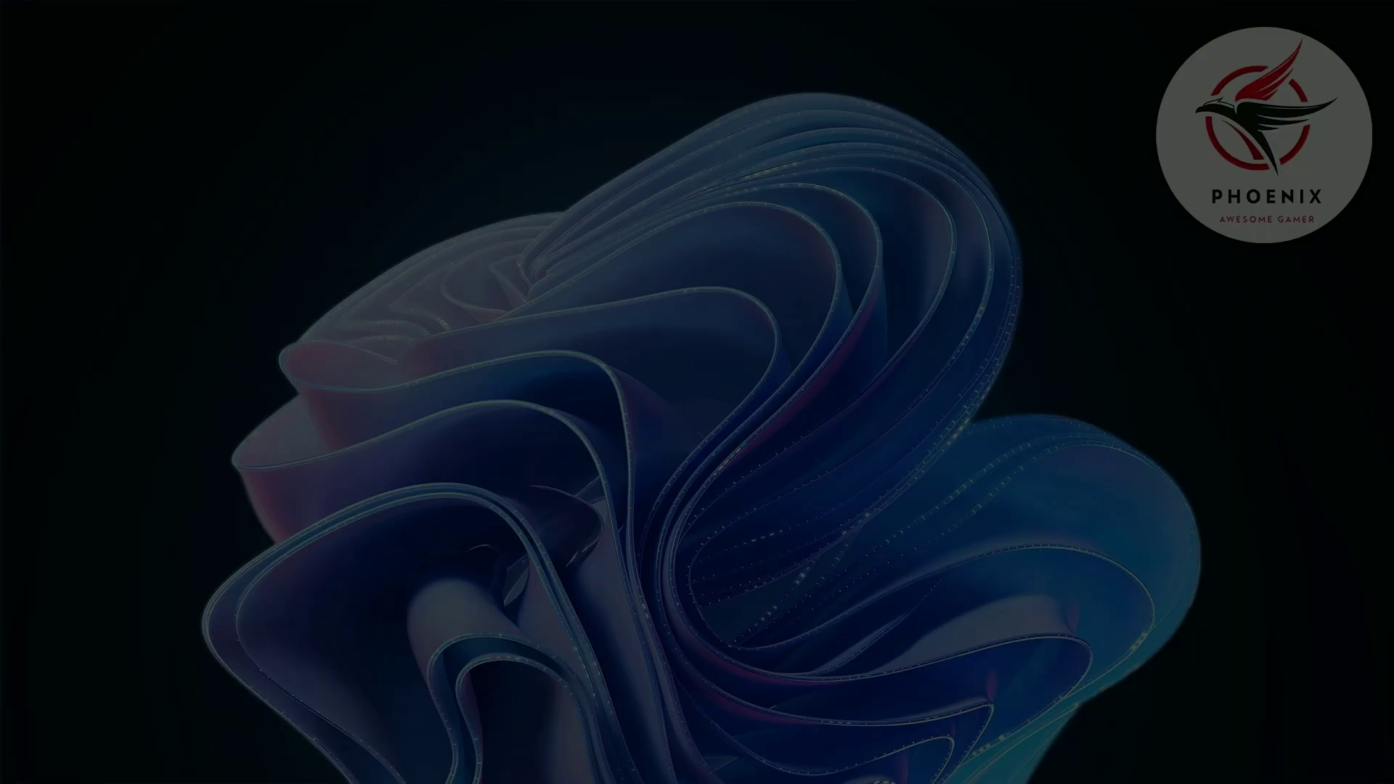
{"action": "left_click", "coordinate": [655, 511]}
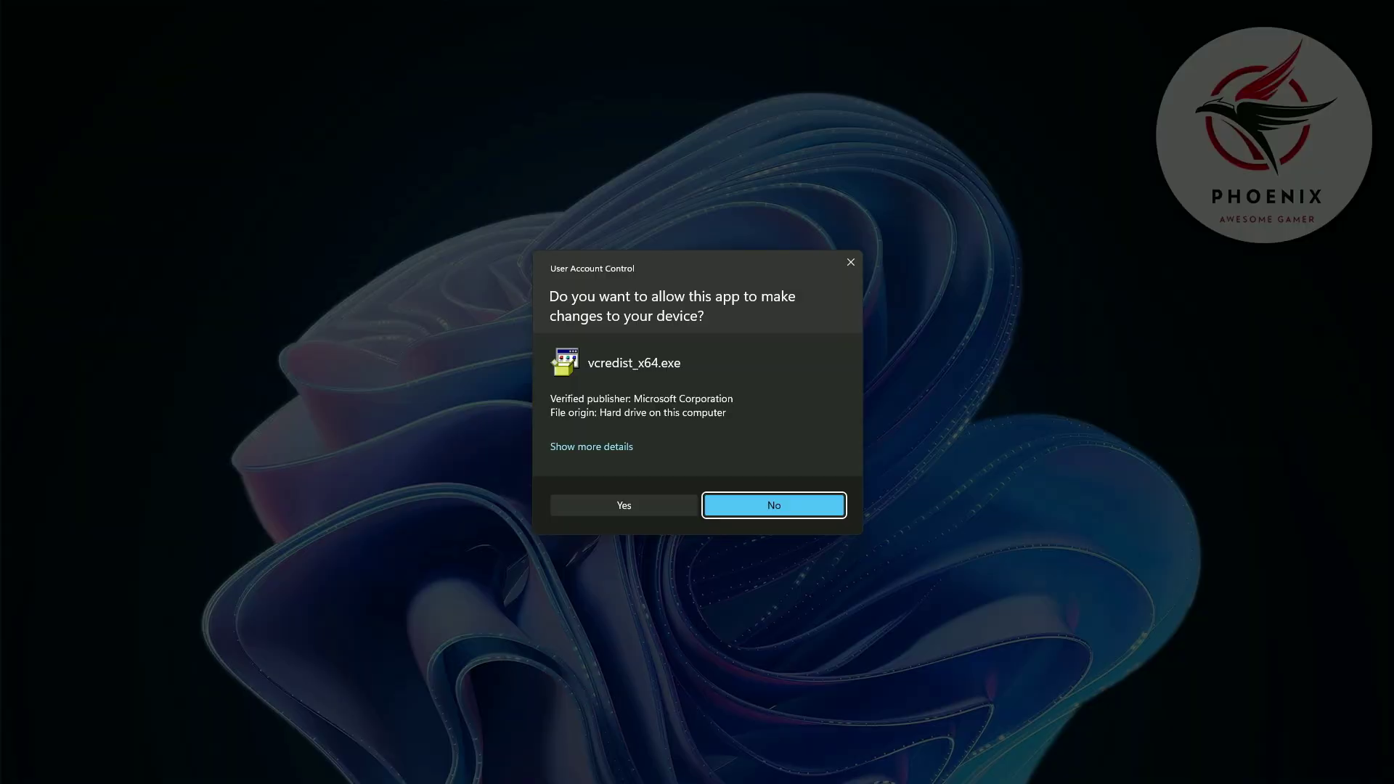
{"action": "left_click", "coordinate": [655, 509]}
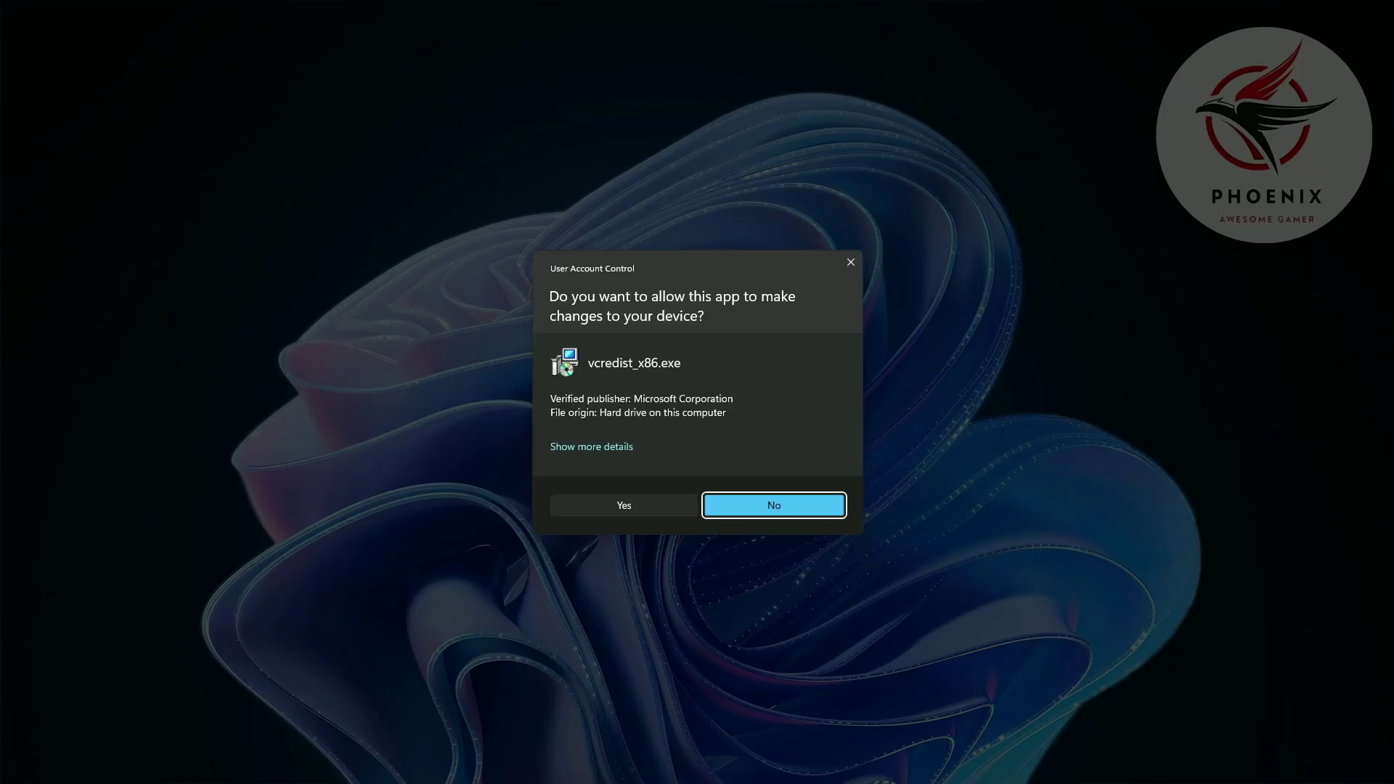
{"action": "left_click", "coordinate": [655, 508]}
{"action": "left_click", "coordinate": [655, 509]}
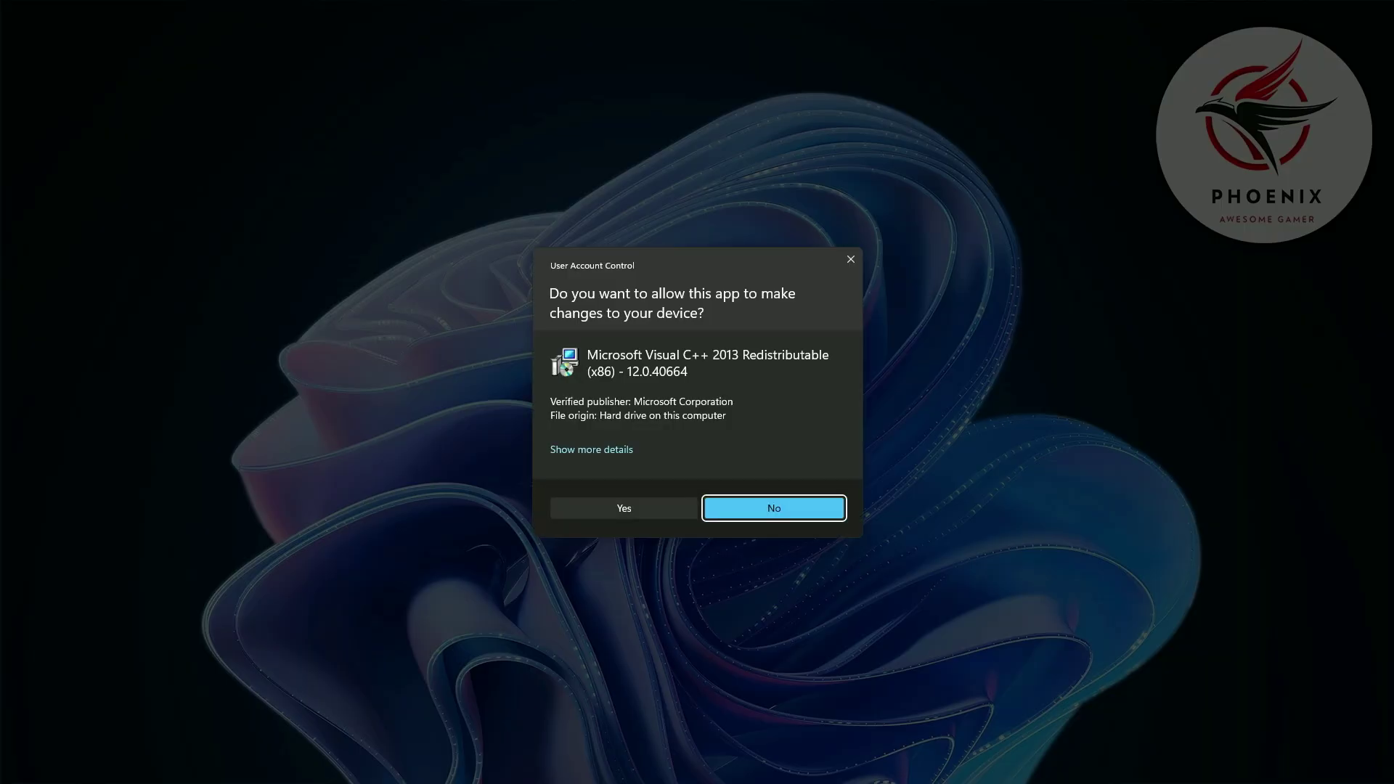
{"action": "left_click", "coordinate": [656, 509]}
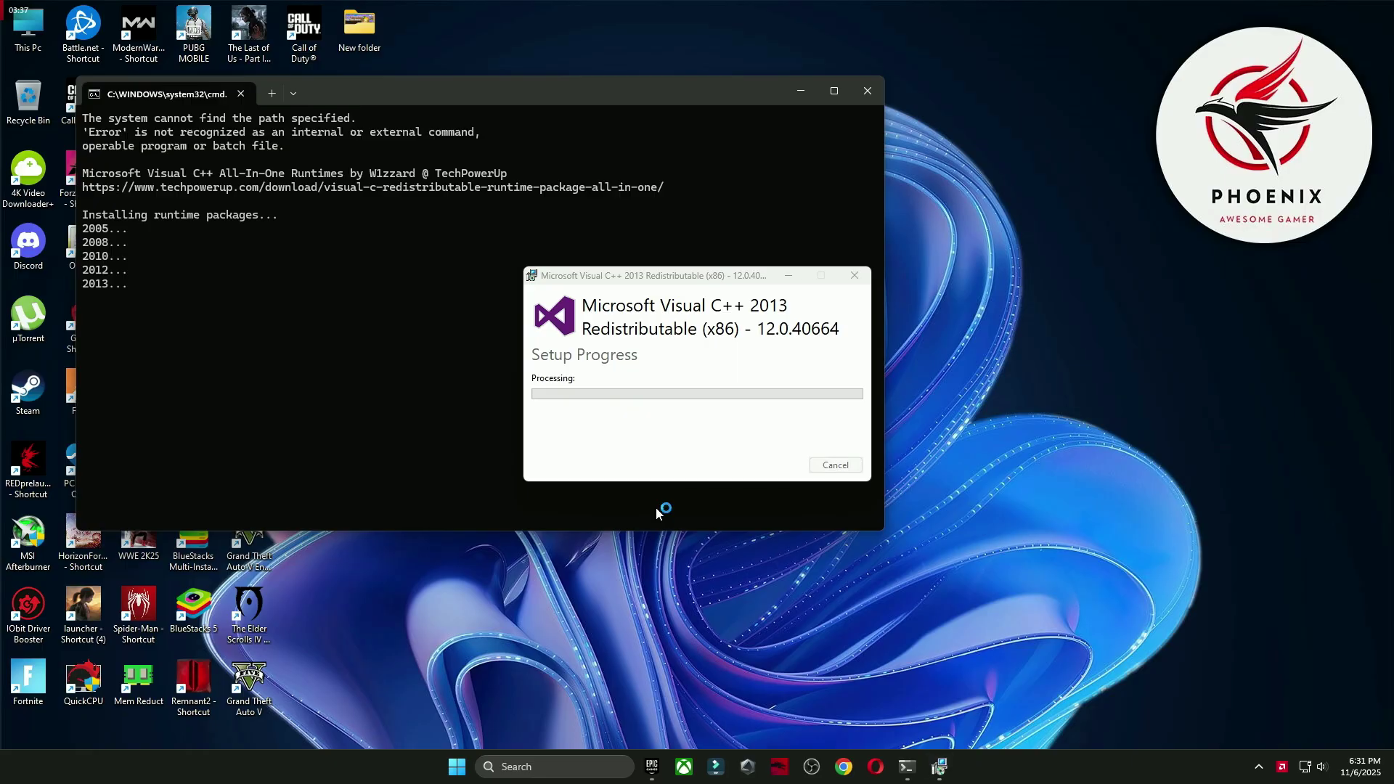
{"action": "left_click", "coordinate": [656, 508]}
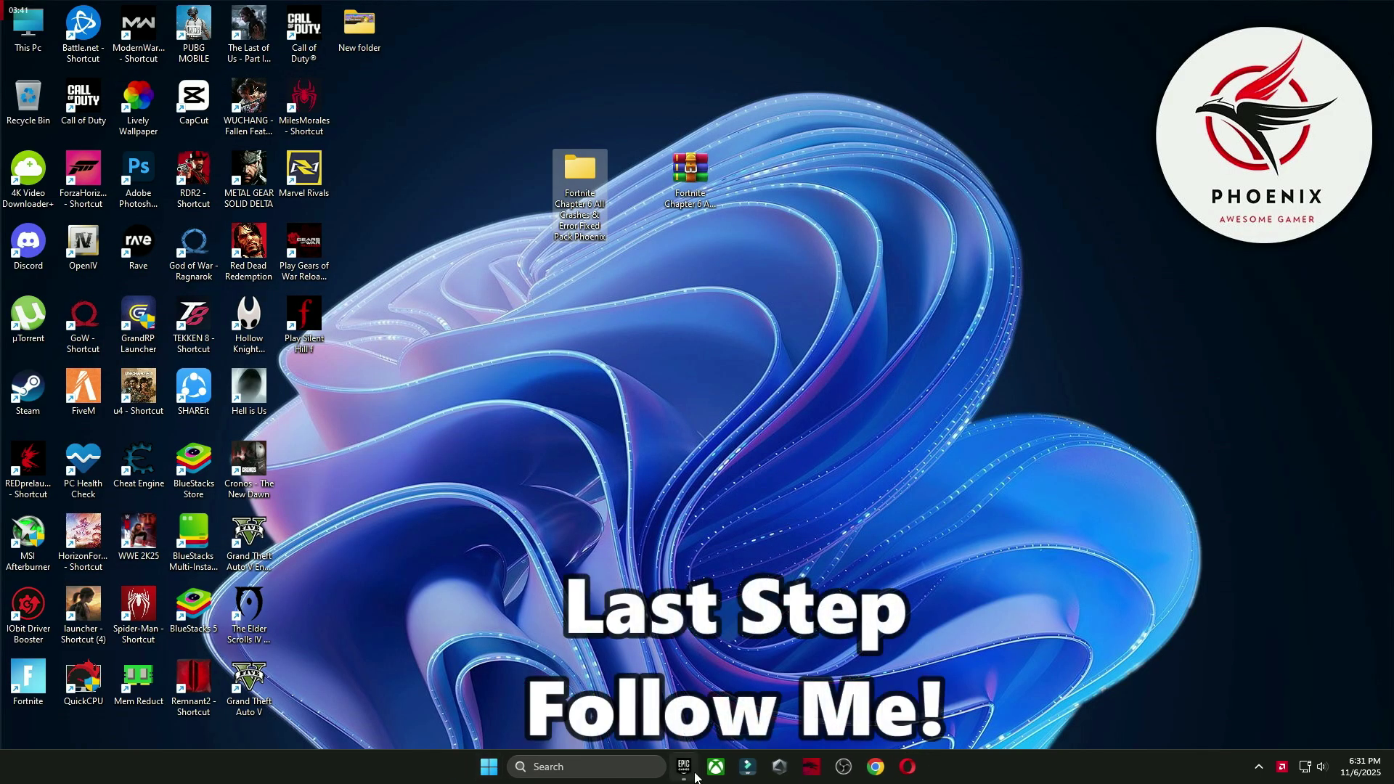
Switch to the Epic Games Launcher, verify Fortnite's files from its library management options, and open the Windows power options.
{"action": "left_click", "coordinate": [690, 772]}
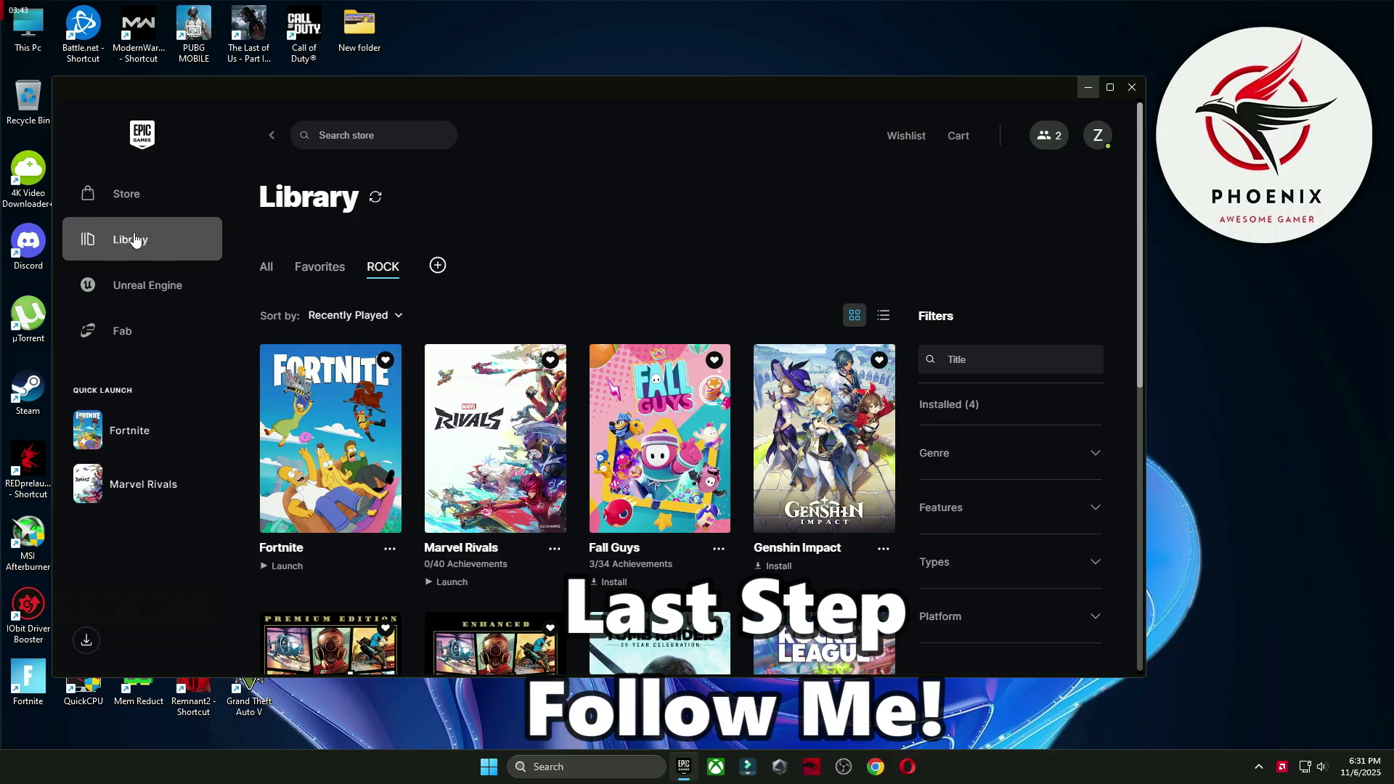
{"action": "left_click", "coordinate": [384, 551]}
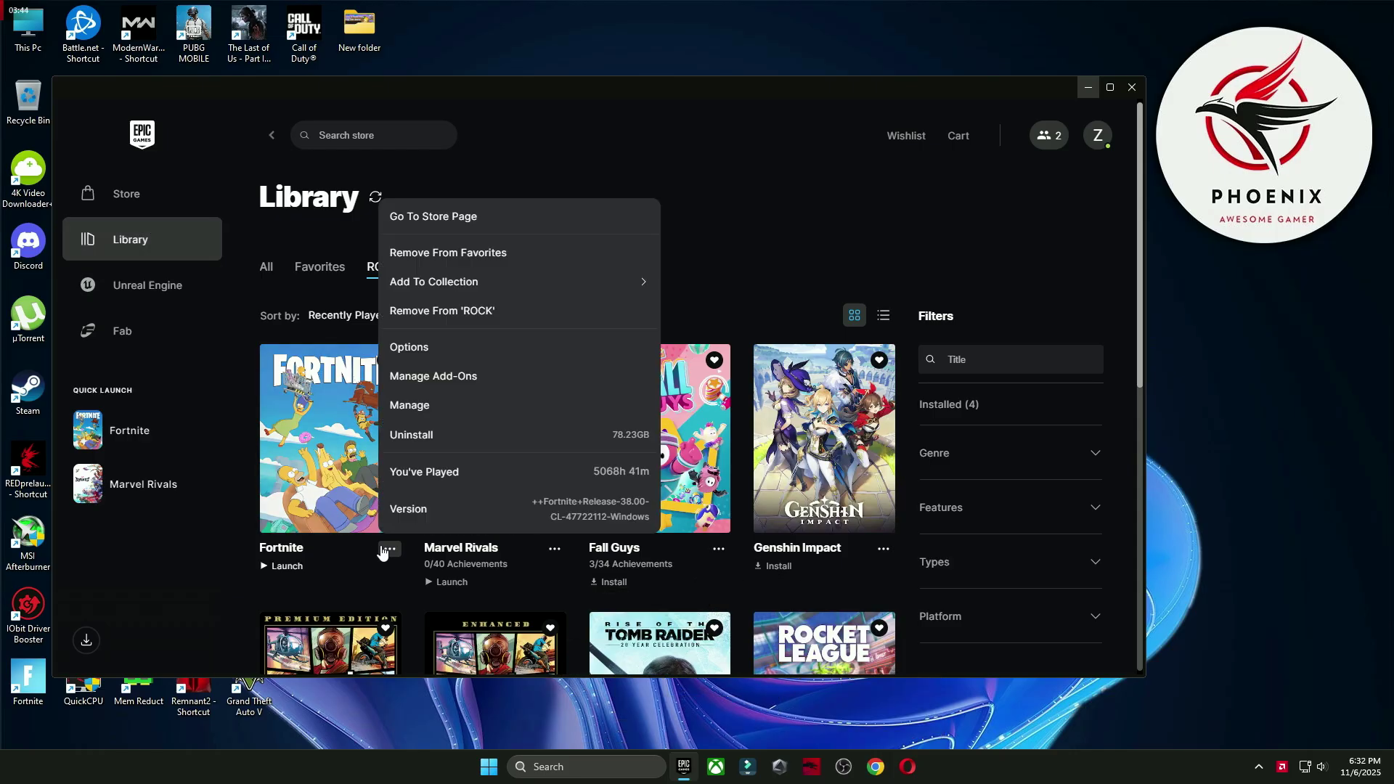
{"action": "left_click", "coordinate": [455, 406]}
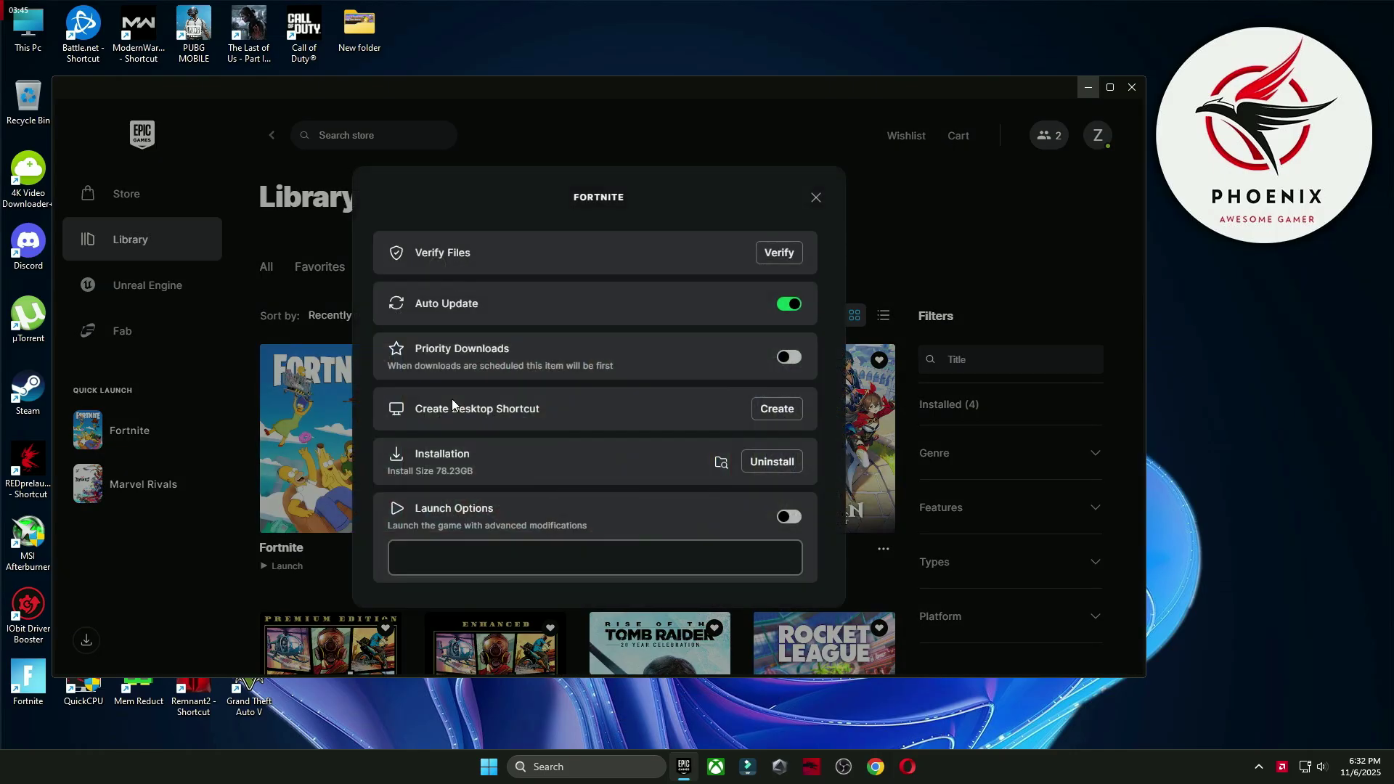
{"action": "left_click", "coordinate": [779, 252]}
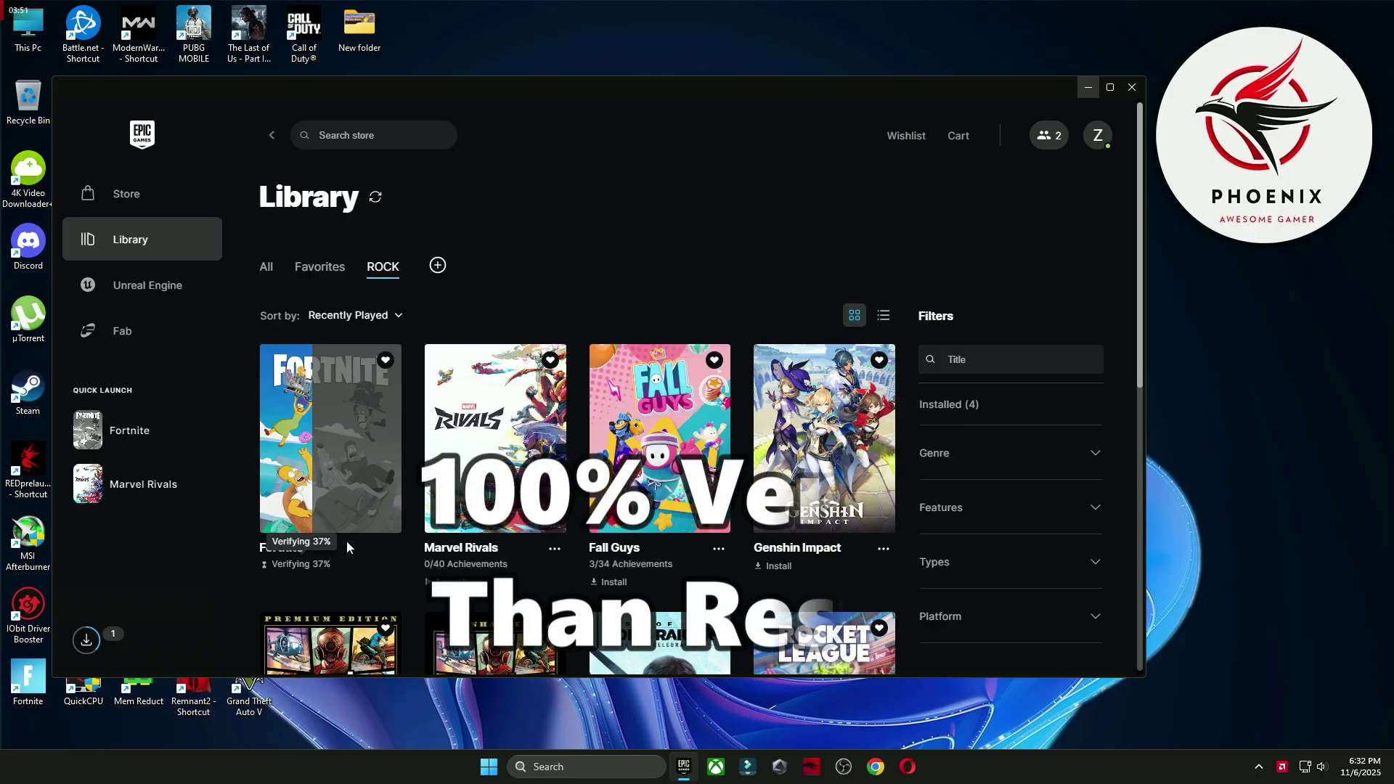
{"action": "left_click", "coordinate": [485, 768]}
{"action": "left_click", "coordinate": [879, 717]}
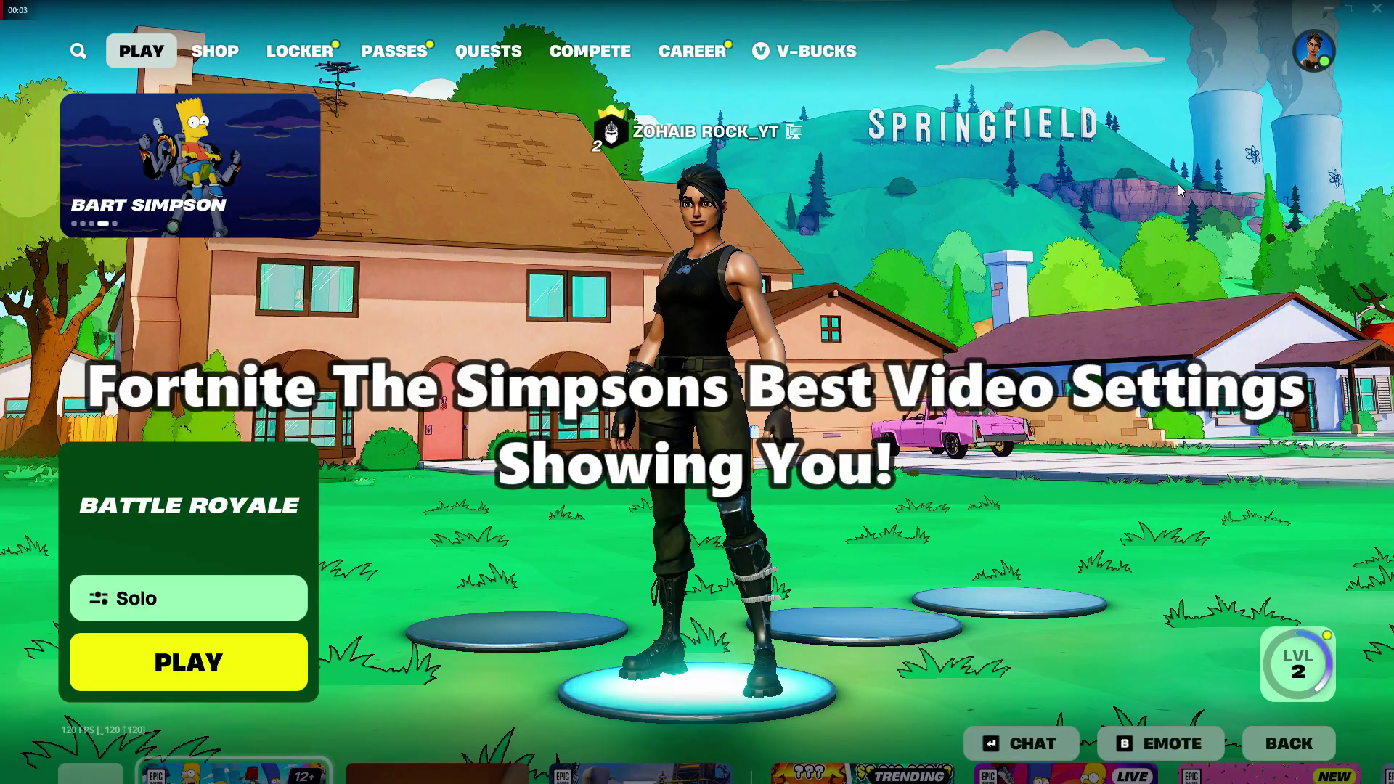
Open Fortnite's video settings and review the display, rendering mode and graphics quality options.
{"action": "left_click", "coordinate": [1314, 49]}
{"action": "left_click", "coordinate": [941, 595]}
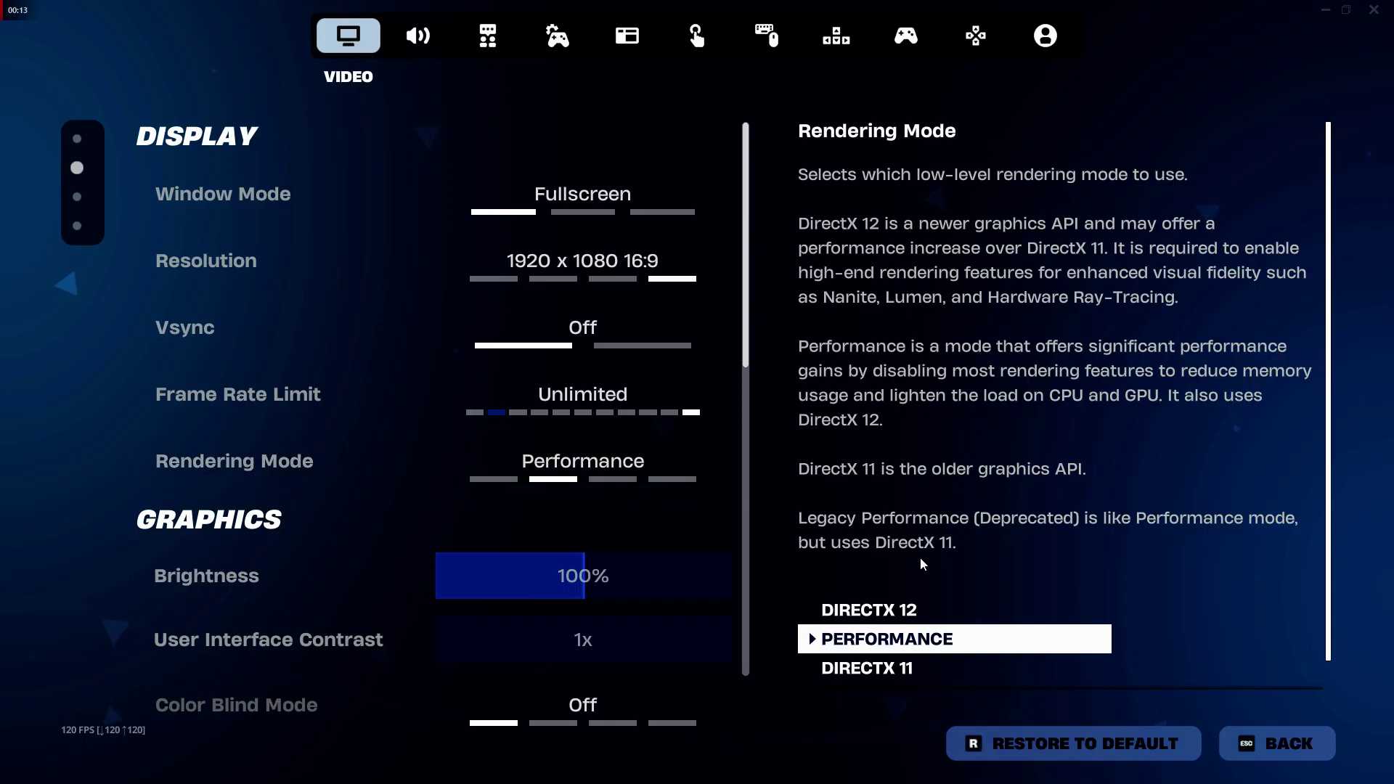
{"action": "left_click_drag", "start_coordinate": [1331, 546], "coordinate": [1326, 626]}
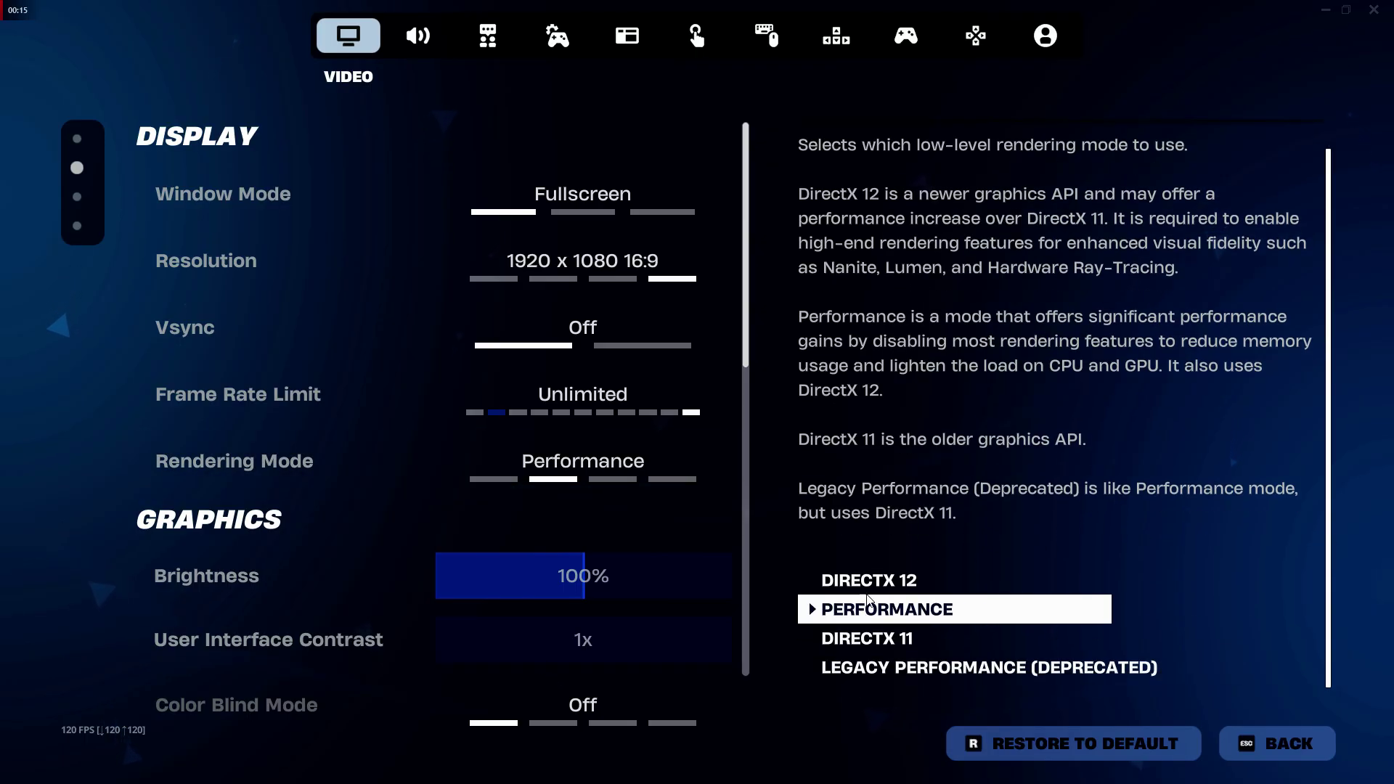
{"action": "scroll", "coordinate": [743, 437], "scroll_direction": "down", "scroll_amount": 5}
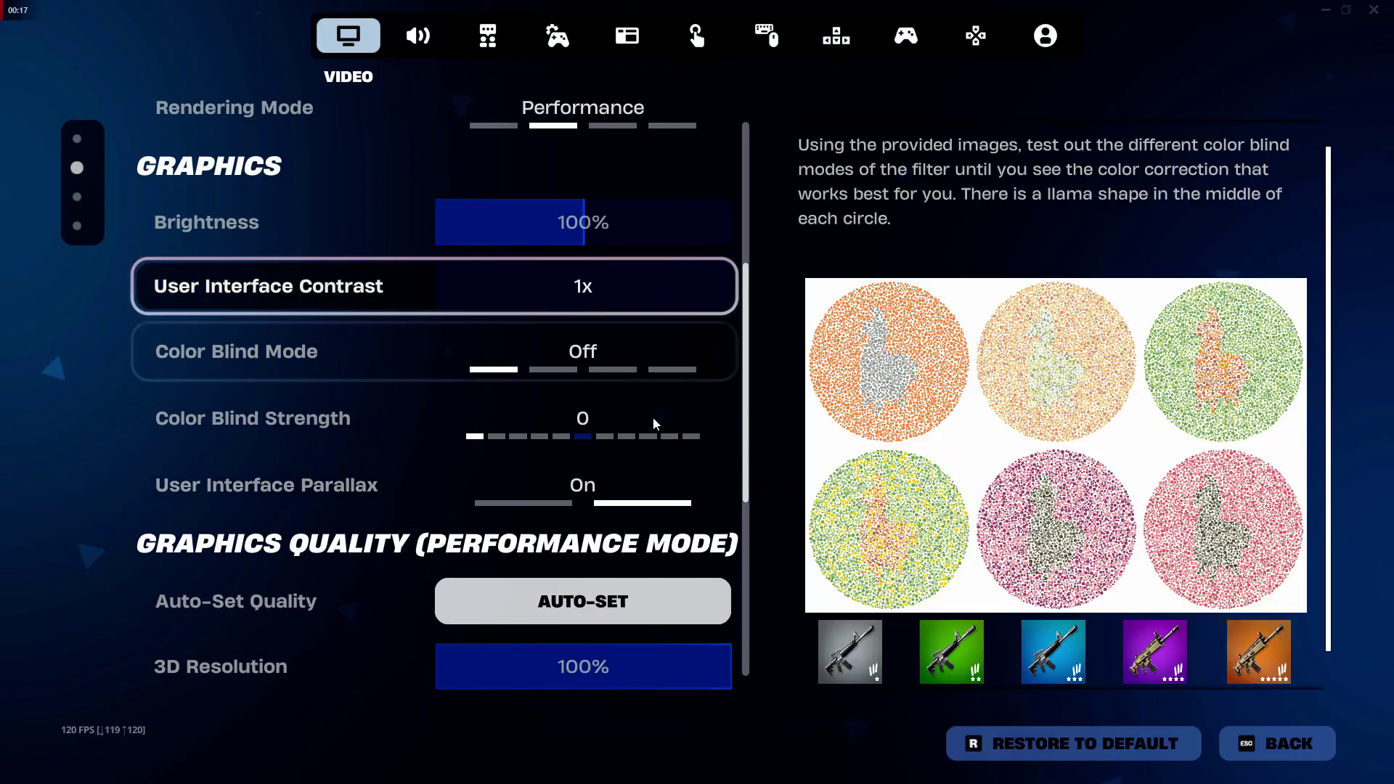
{"action": "scroll", "coordinate": [748, 473], "scroll_direction": "down", "scroll_amount": 5}
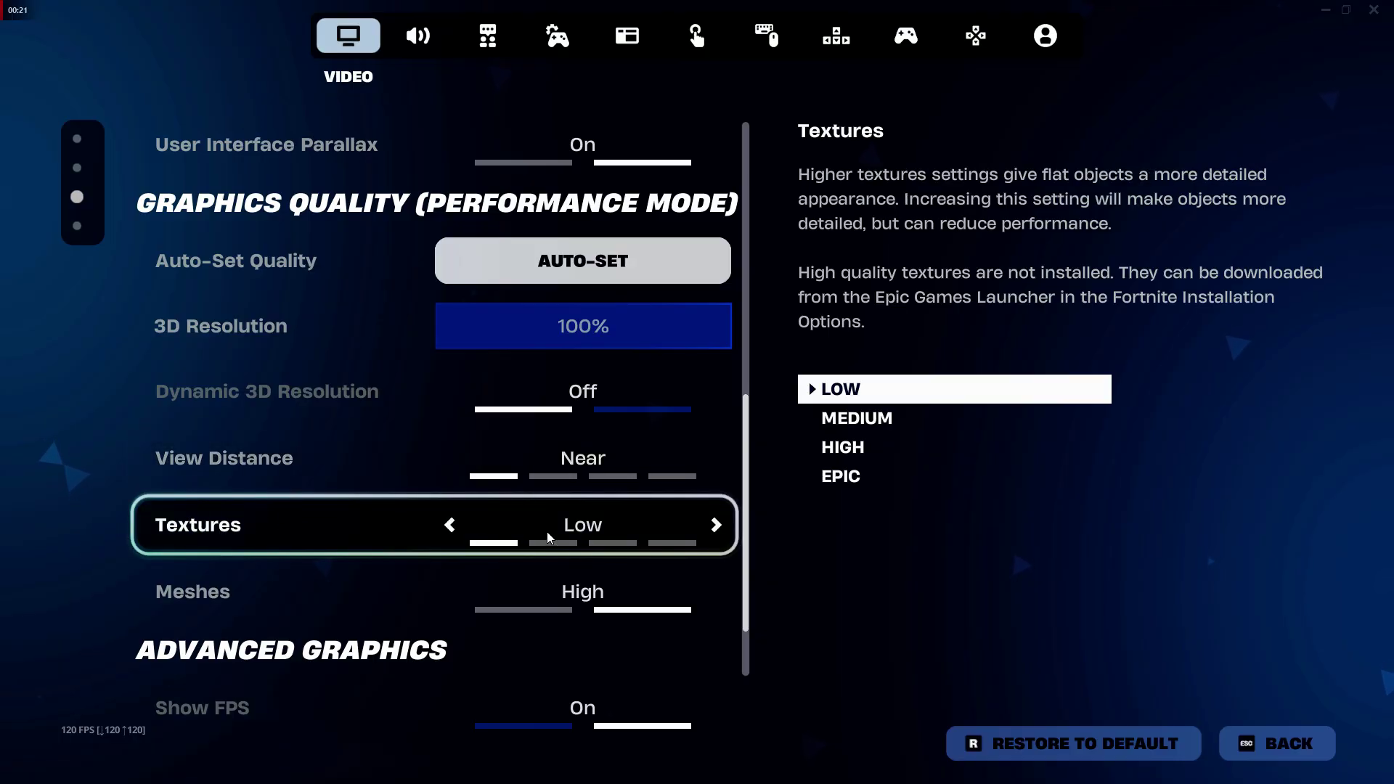
Try Meshes at Low, switch them back to High, and leave Fortnite's video settings.
{"action": "left_click", "coordinate": [516, 616]}
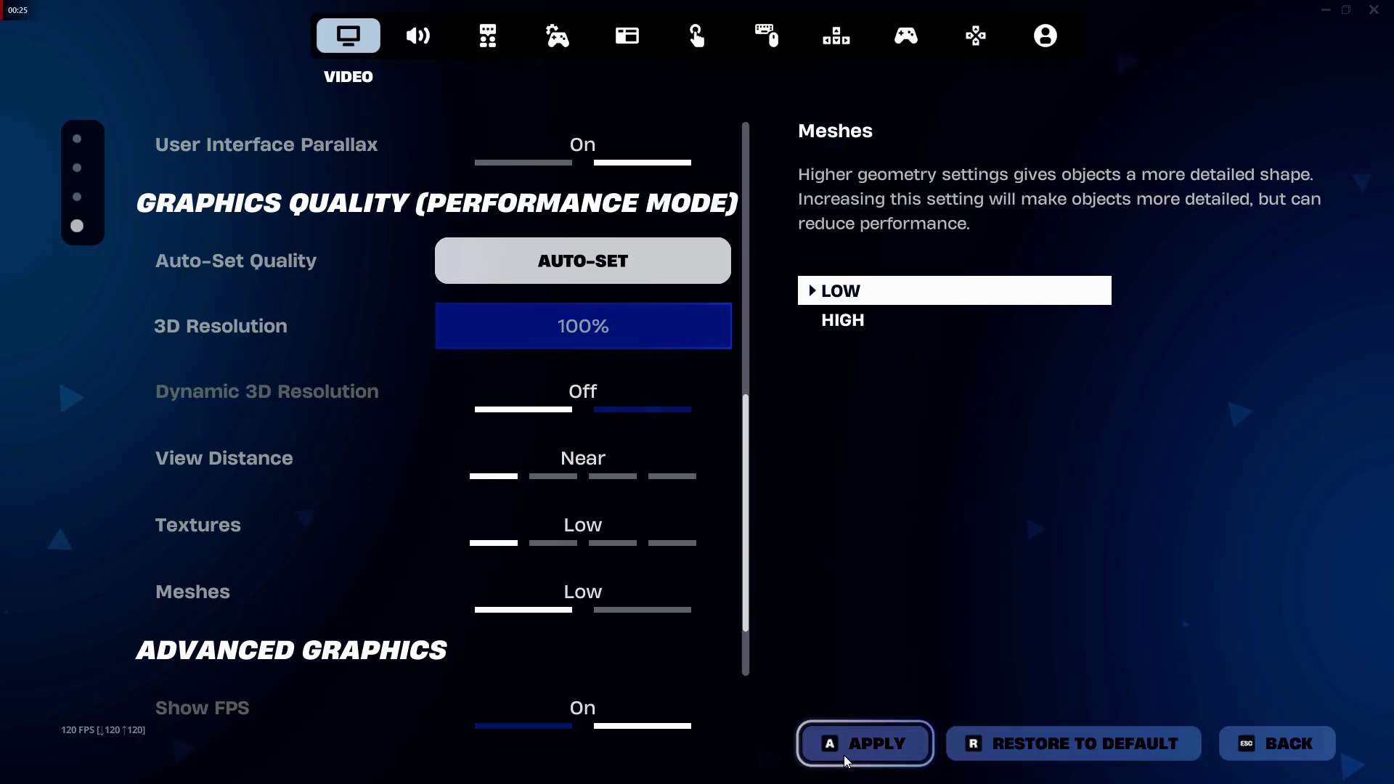
{"action": "scroll", "coordinate": [747, 551], "scroll_direction": "down", "scroll_amount": 2}
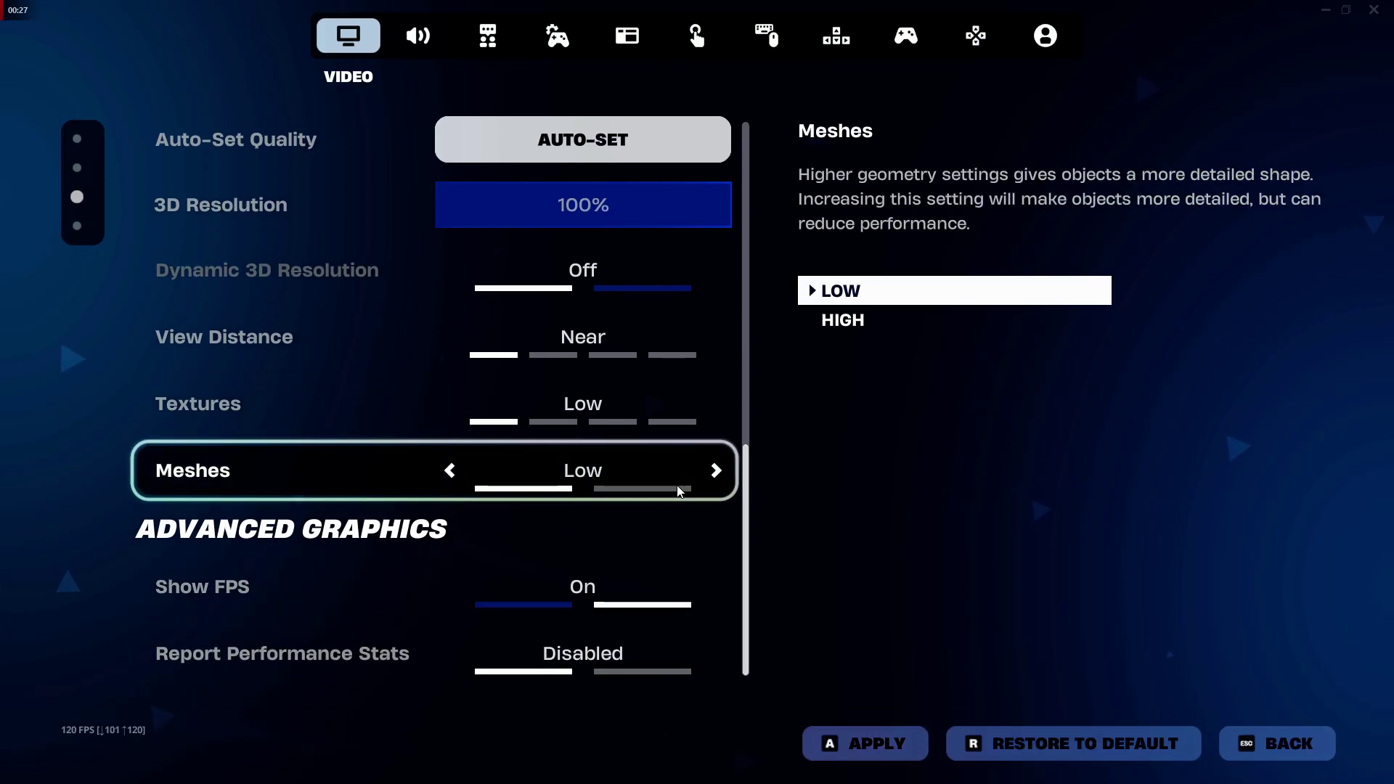
{"action": "left_click", "coordinate": [716, 473]}
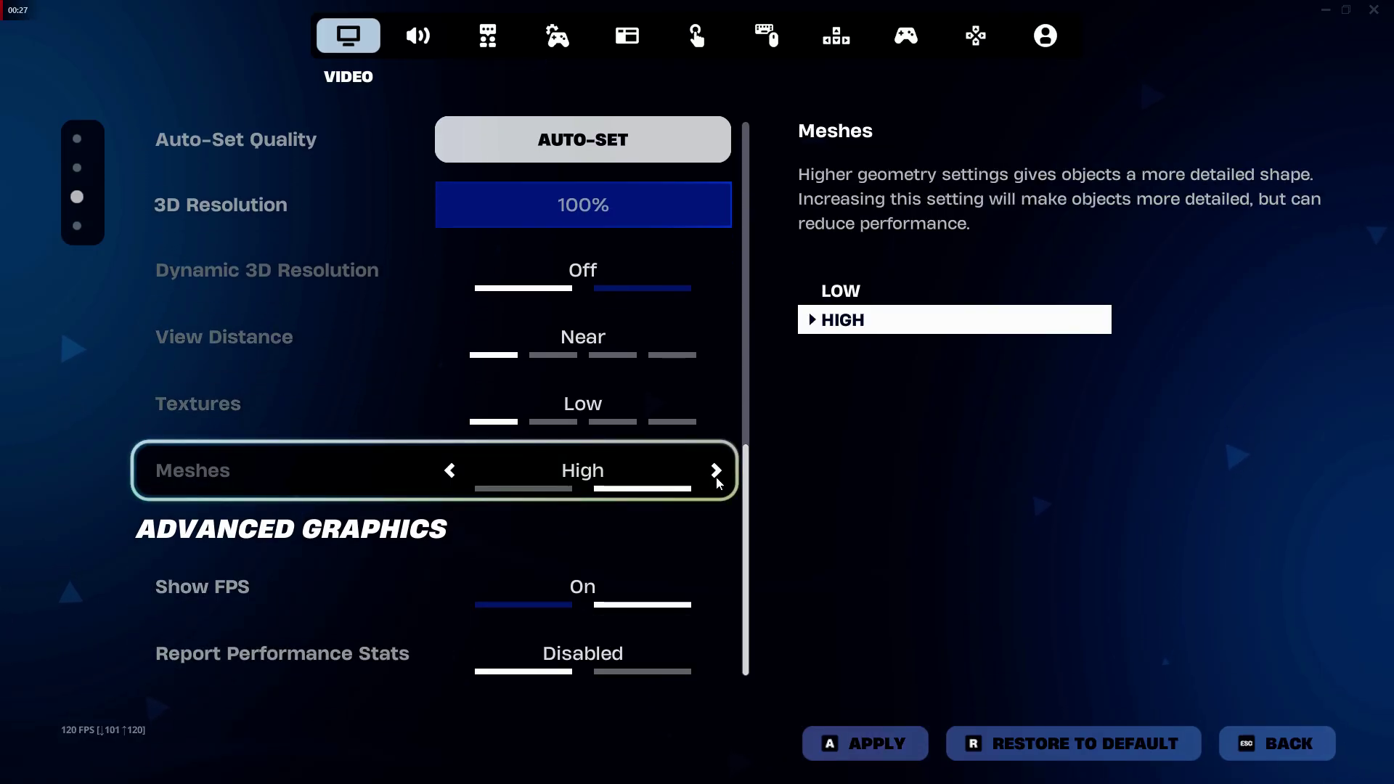
{"action": "left_click", "coordinate": [1270, 739]}
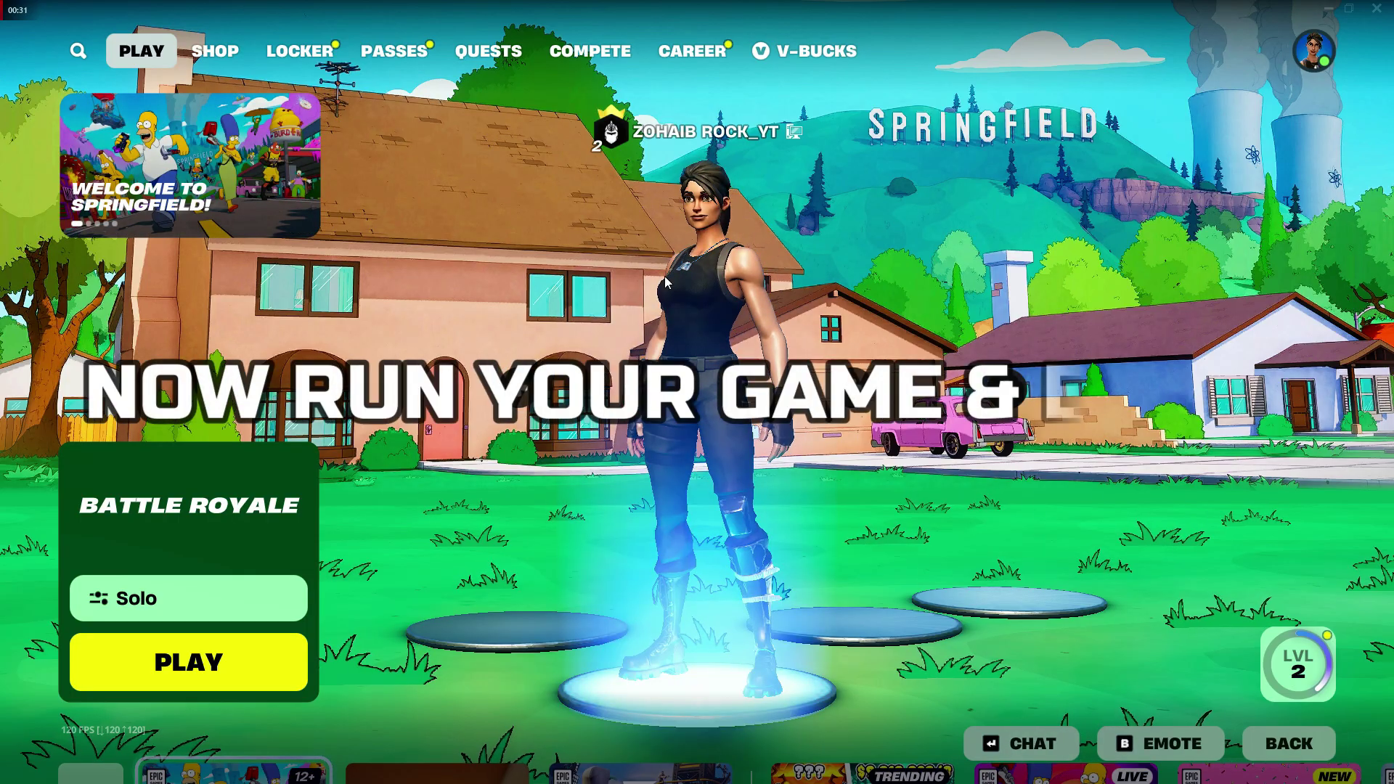